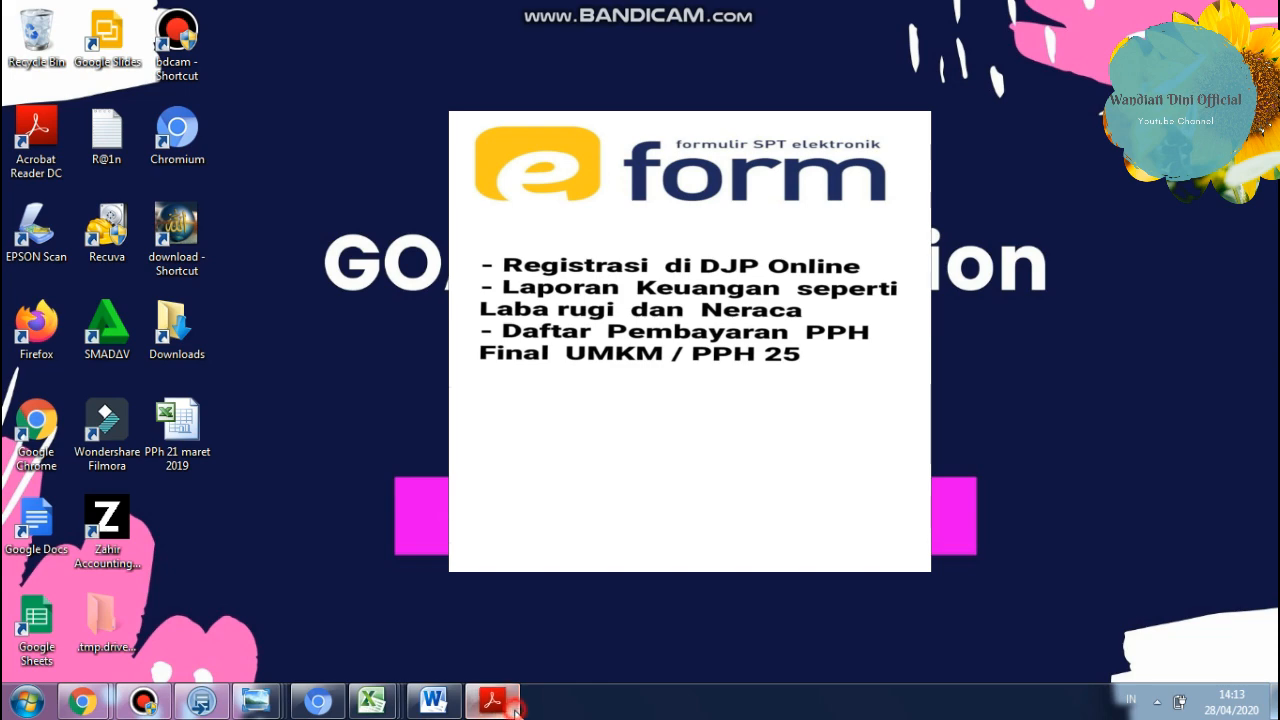
Step: Restore the Acrobat Reader window showing the 2019 Laporan Laba Rugi financial statement PDF
click(510, 706)
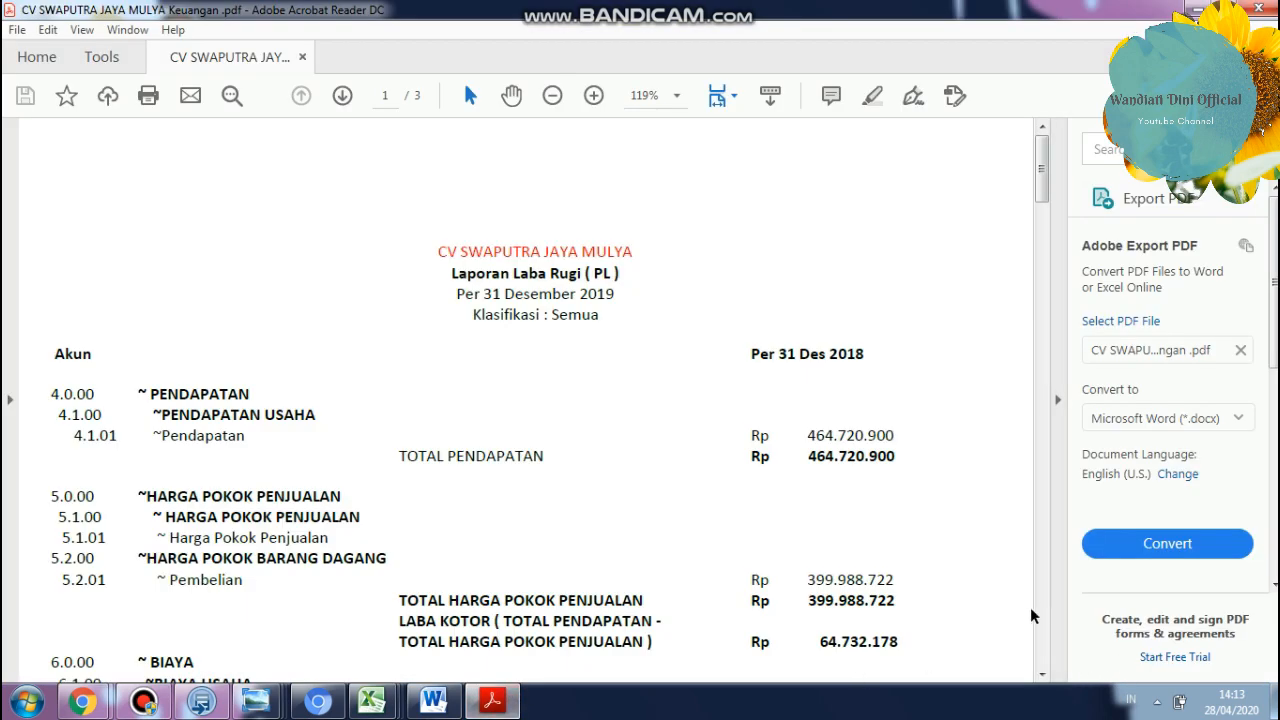
Step: Zoom the financial statement to 50% and scroll through its pages
click(677, 96)
click(726, 190)
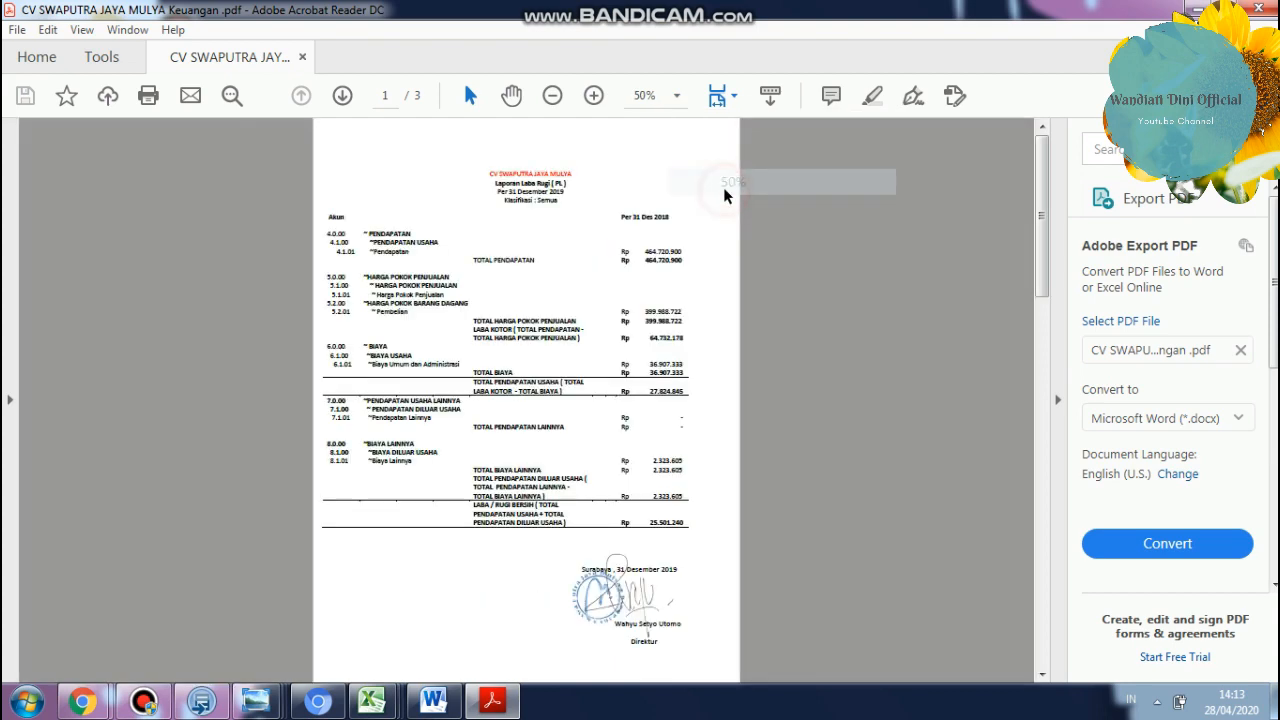
mouse_move(1043, 213)
mouse_down()
mouse_move(1041, 525)
mouse_move(1043, 220)
mouse_move(1051, 395)
mouse_move(1038, 610)
mouse_move(1038, 481)
mouse_move(1070, 305)
mouse_move(1064, 215)
mouse_move(1068, 390)
mouse_up()
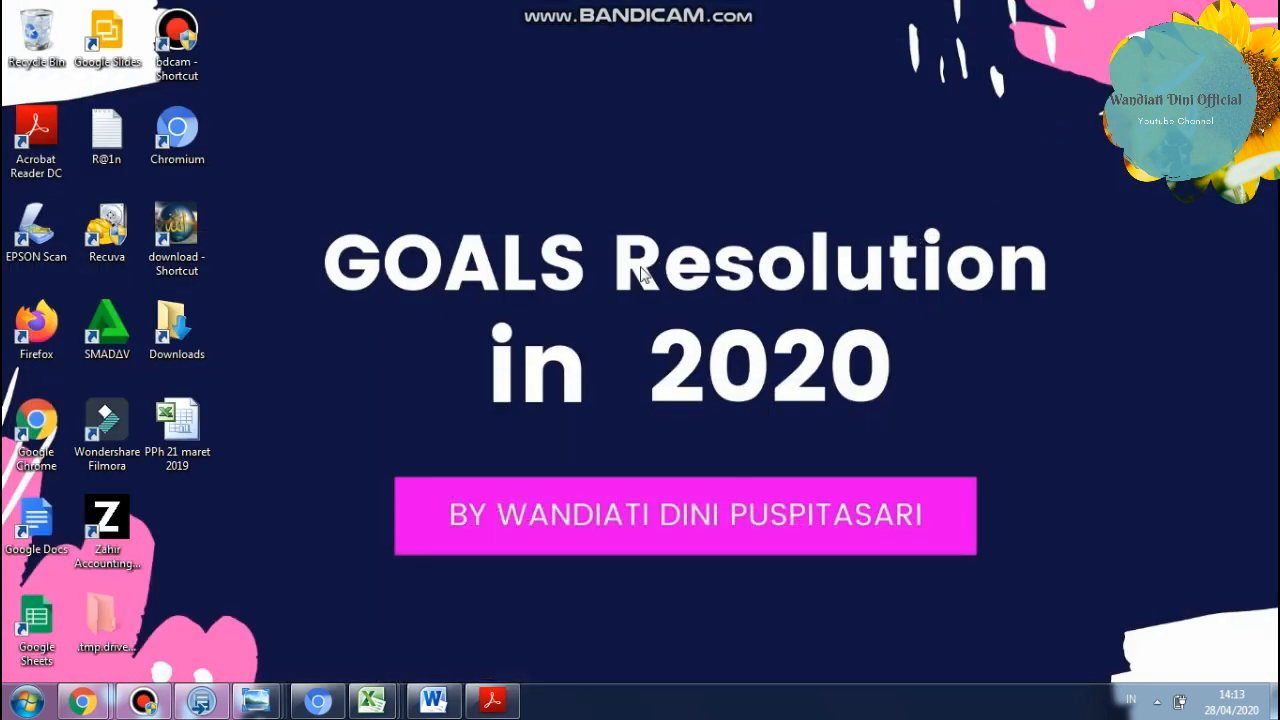
Step: Search Chrome for 'djp online', open the DJP Online login page and close its promo popup
mouse_move(82, 700)
click(290, 640)
text(d)
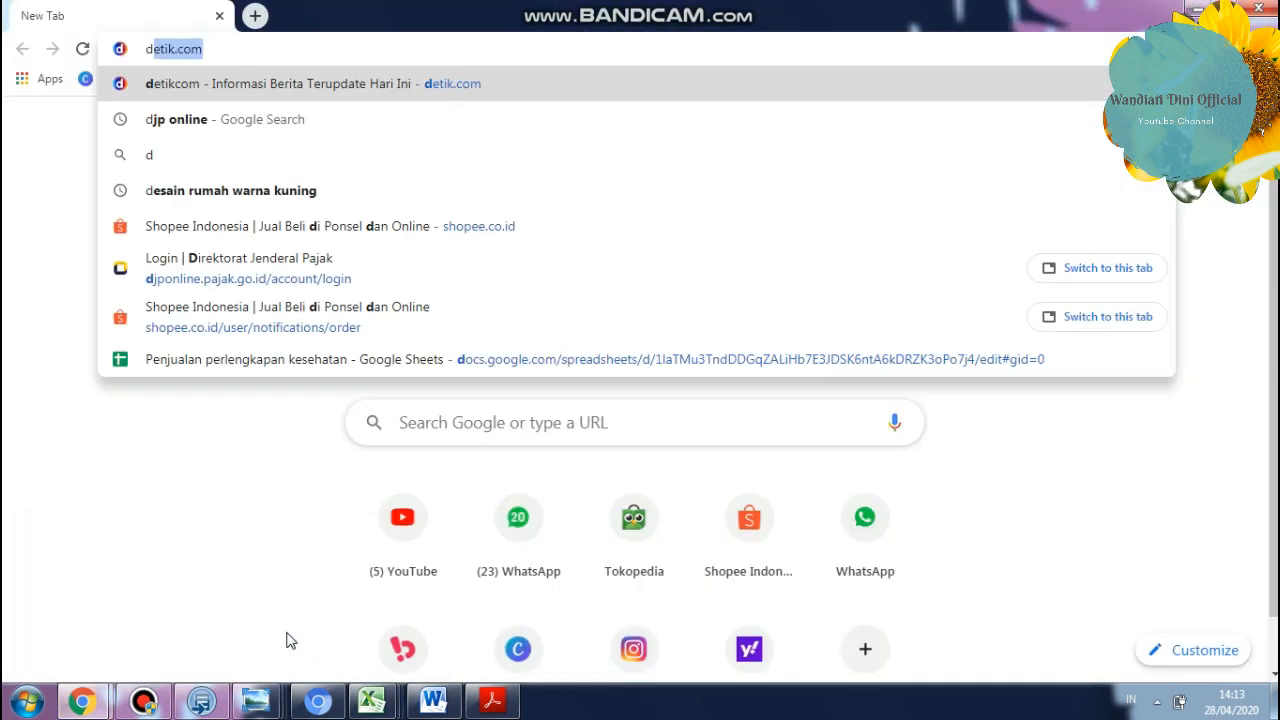
text(jp online)
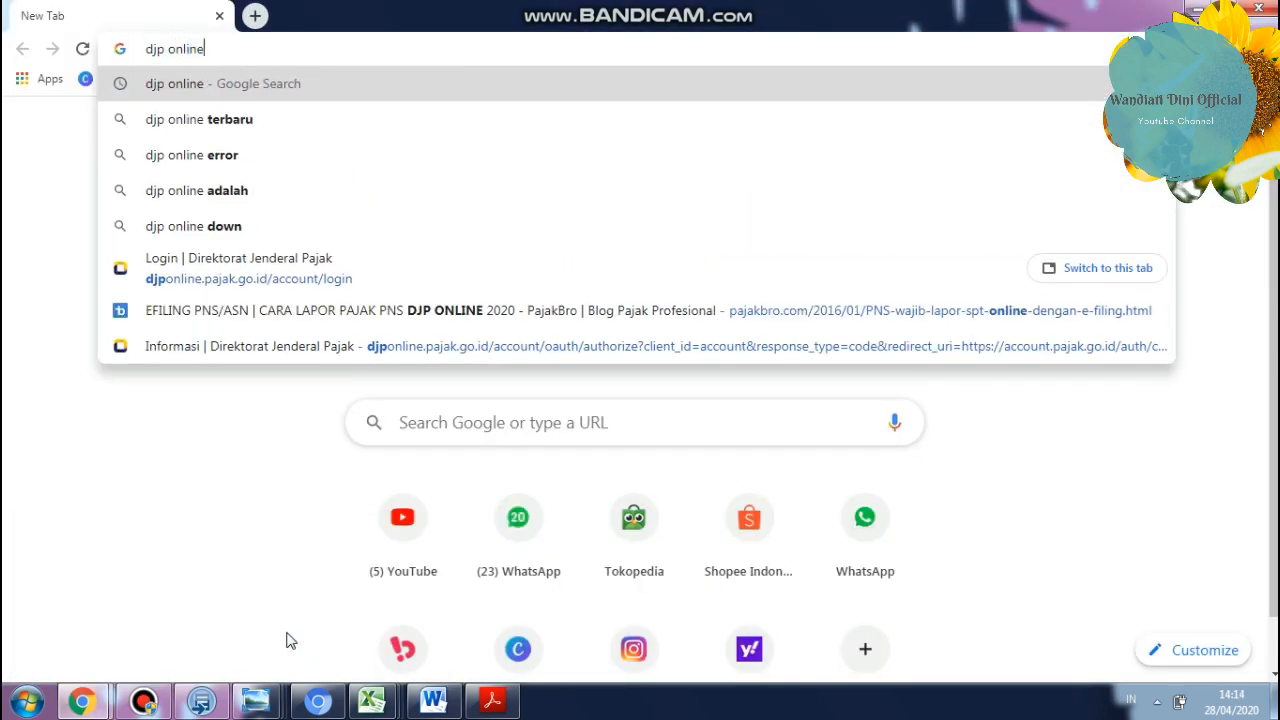
key(Return)
click(300, 294)
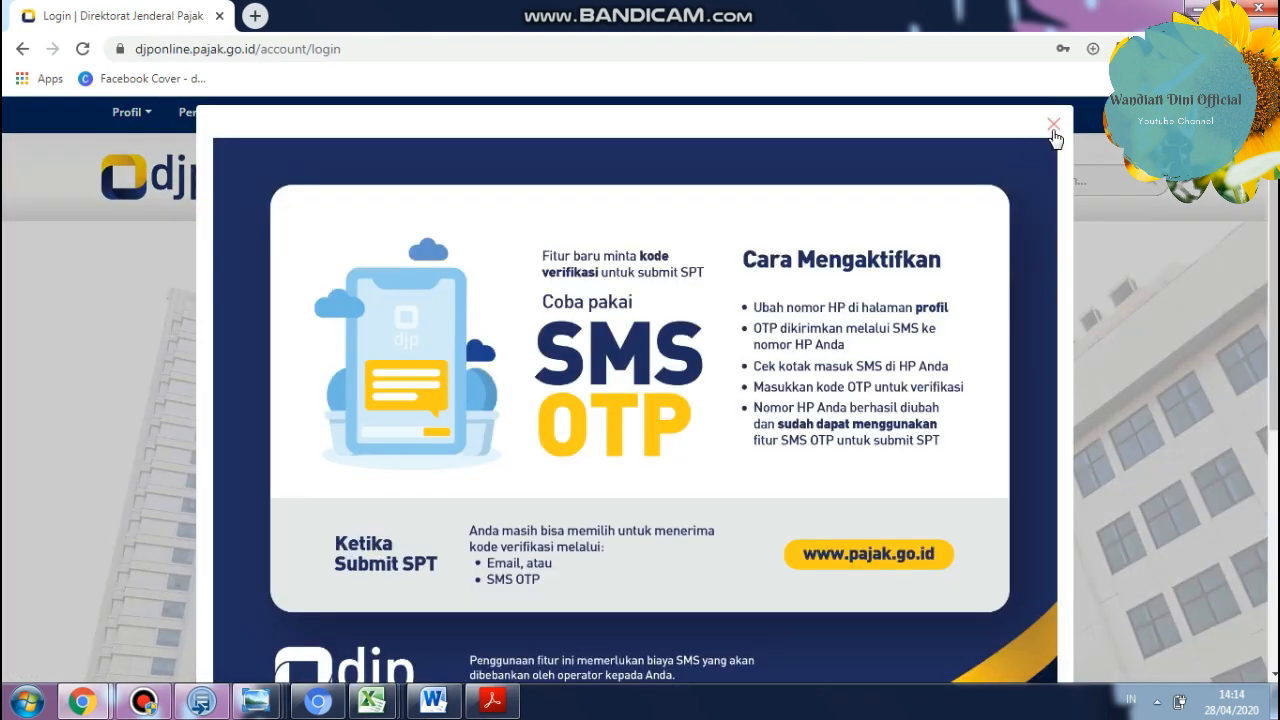
click(1053, 132)
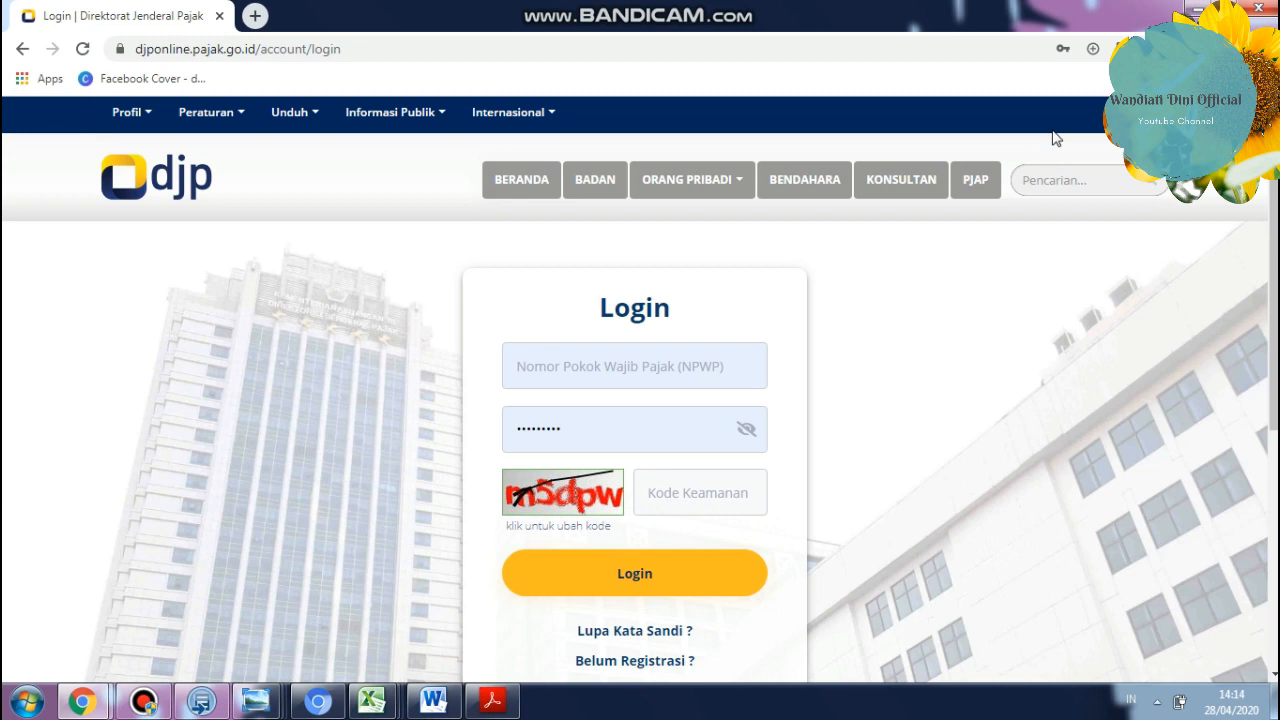
Step: Log in with the company's tax ID number (NPWP), password and the captcha code
click(543, 363)
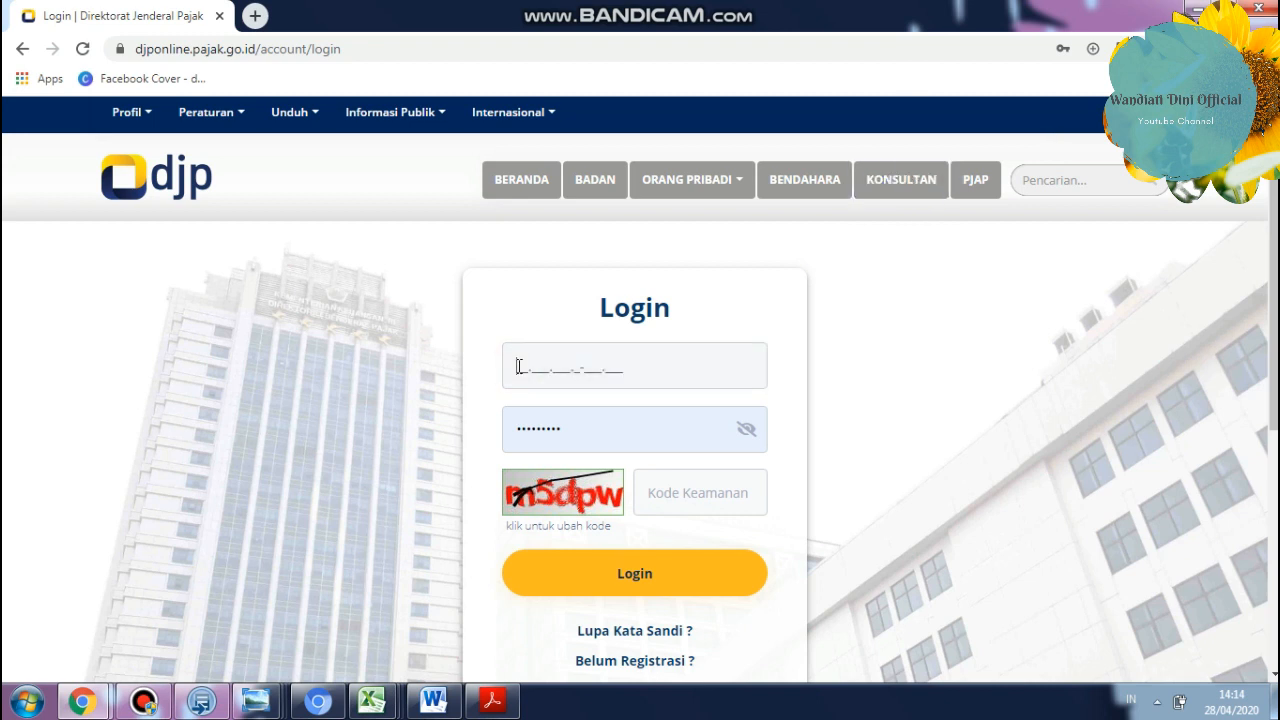
click(651, 491)
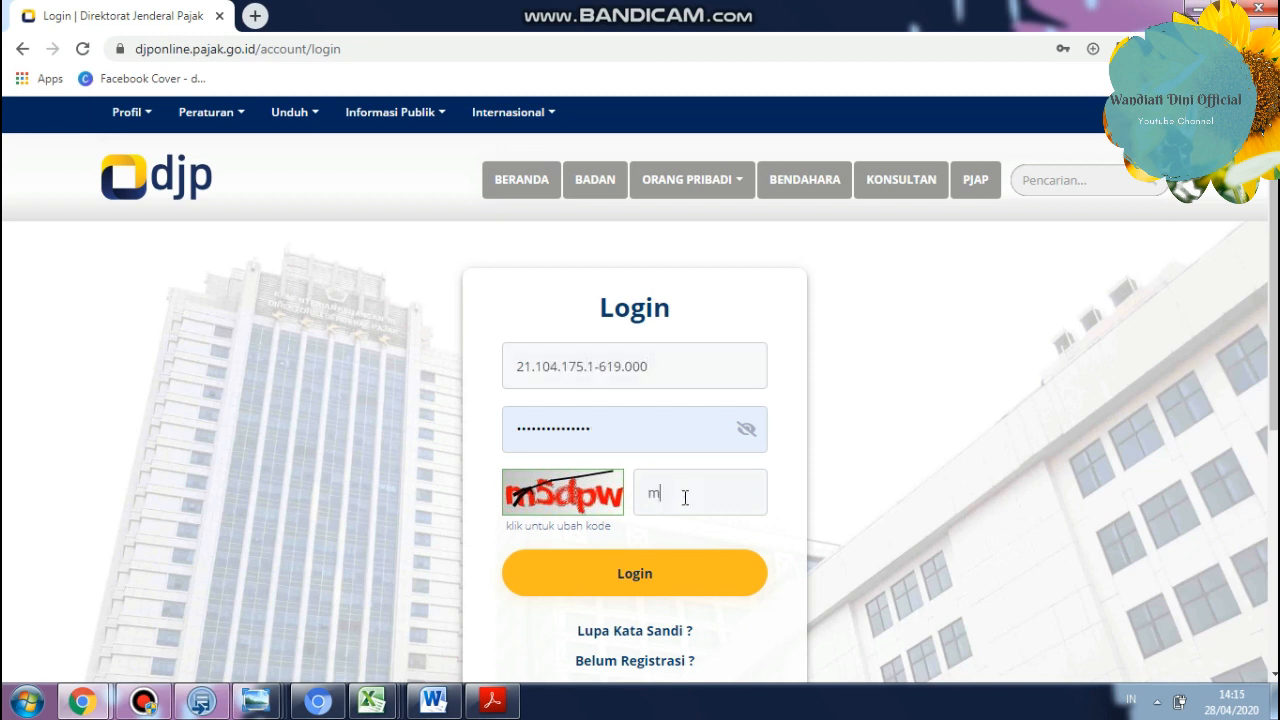
click(645, 573)
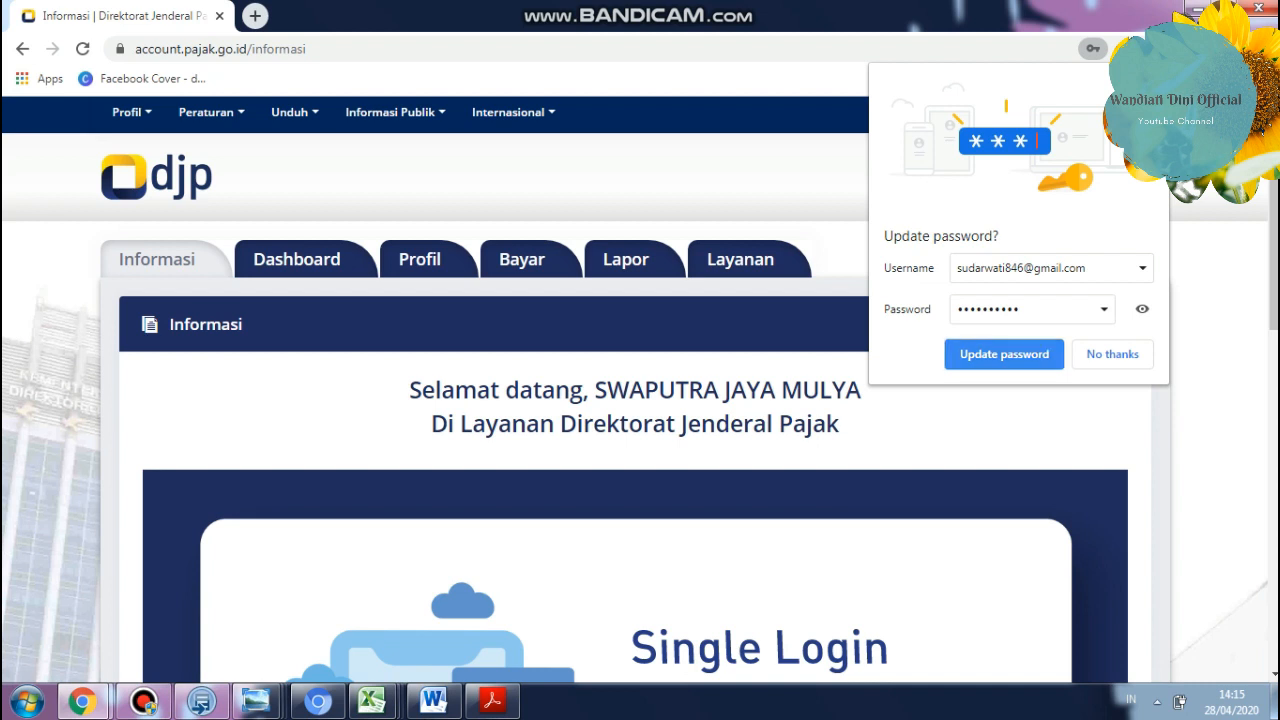
Step: Decline the password prompt, go to the Lapor section and open the e-Form service
click(1004, 354)
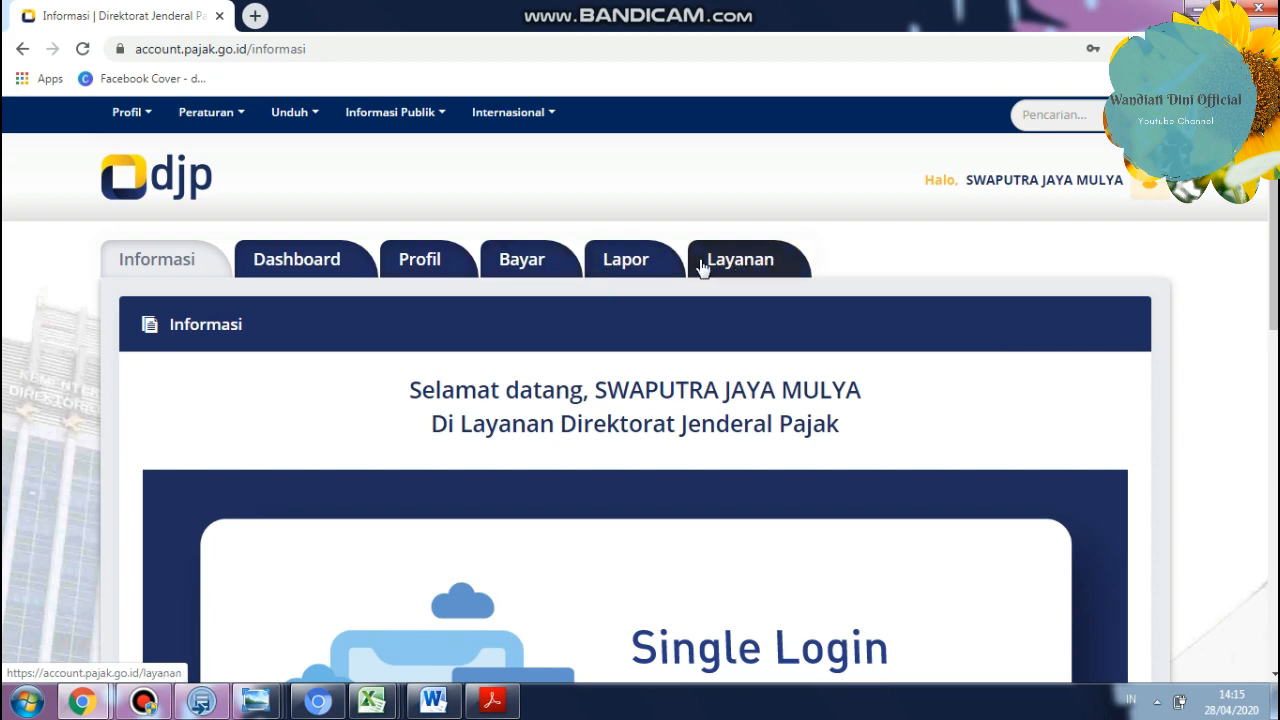
click(636, 268)
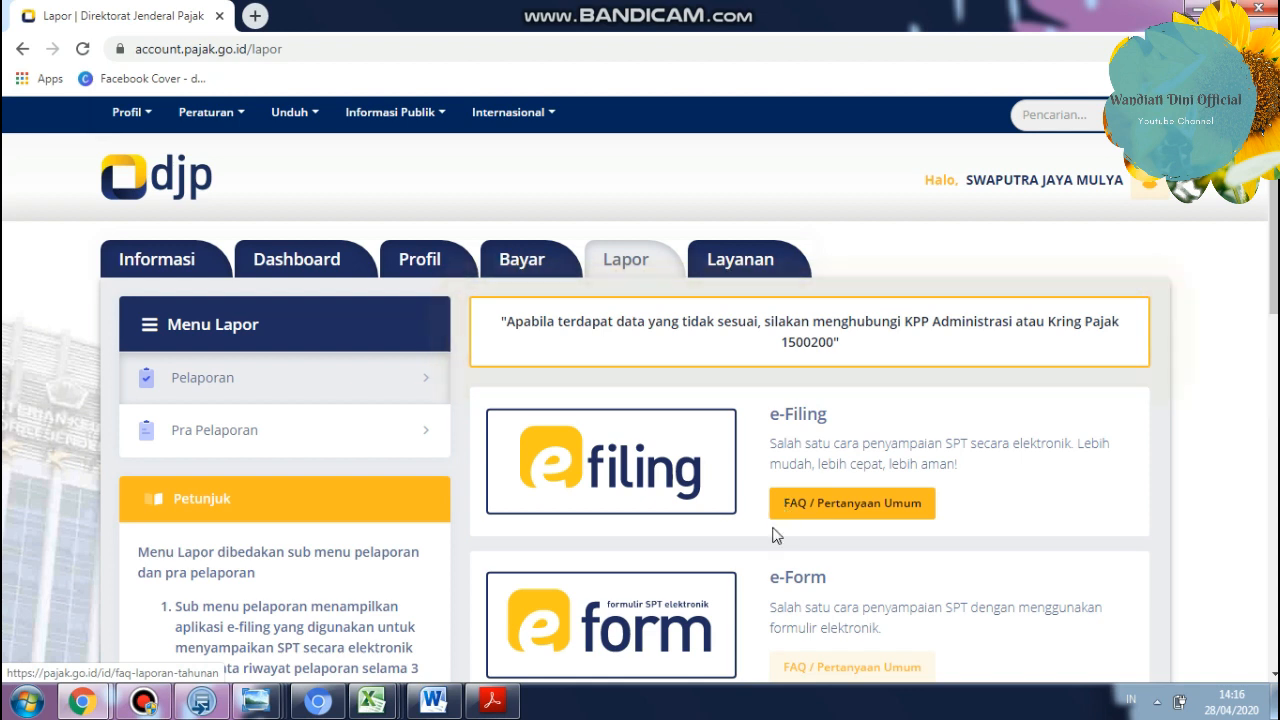
click(684, 635)
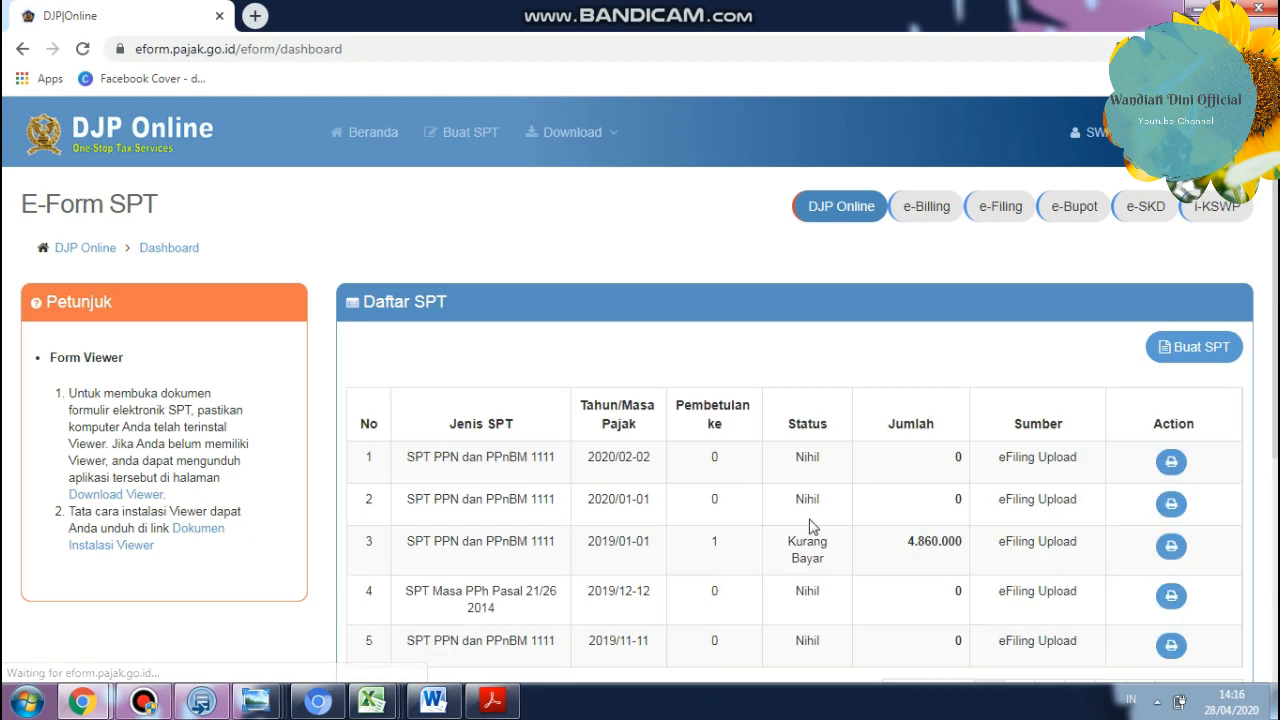
Step: Create a new SPT for tax year 2019 and send the e-Form request
scroll(1276, 398, down, 2)
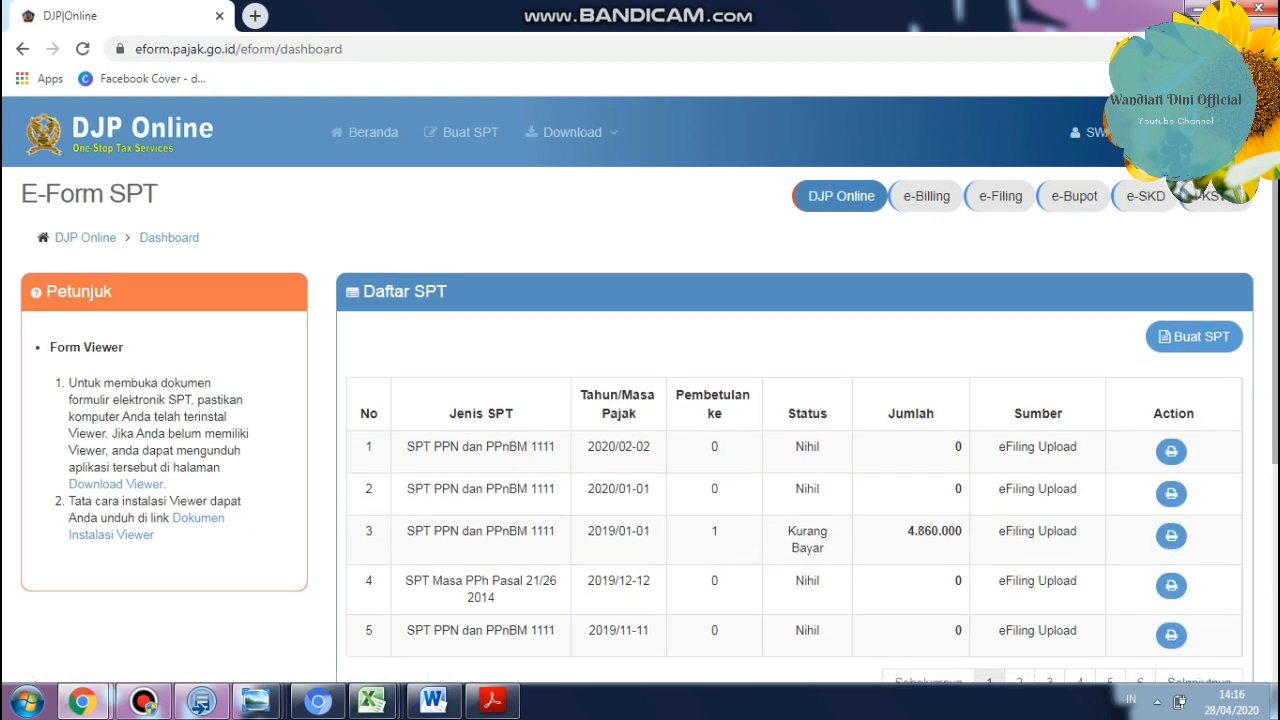
scroll(1276, 398, up, 2)
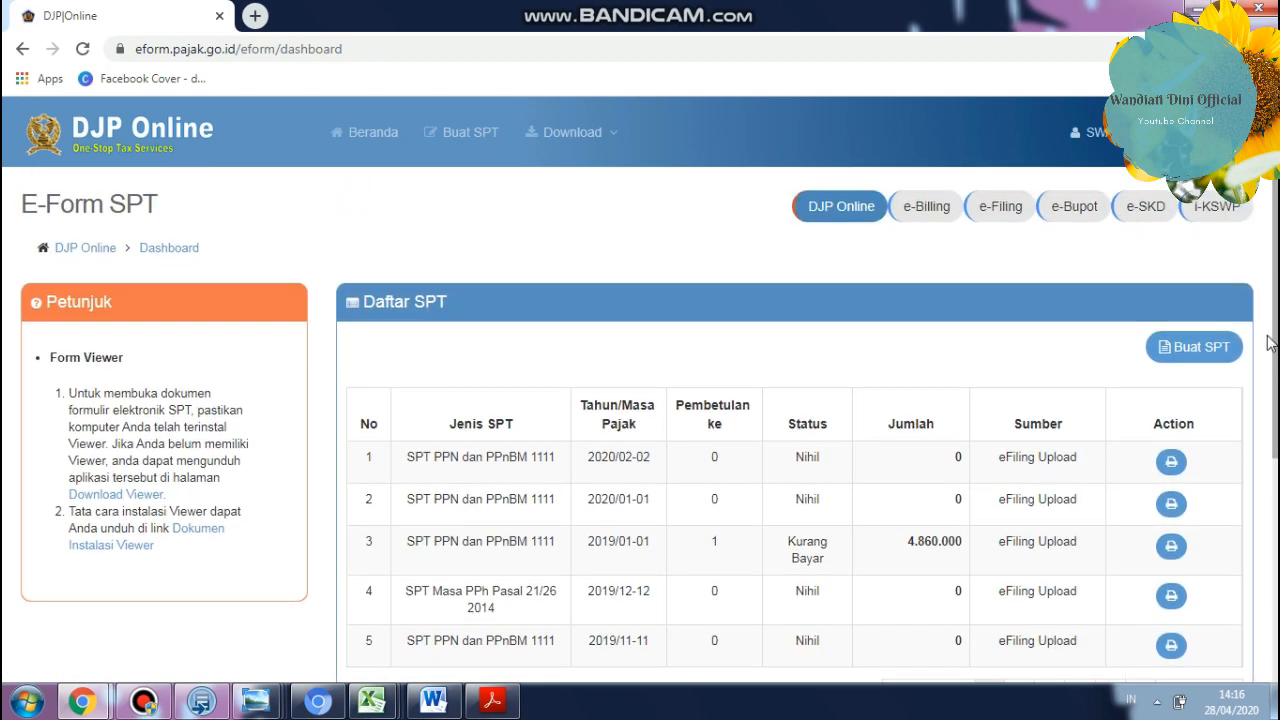
click(1200, 352)
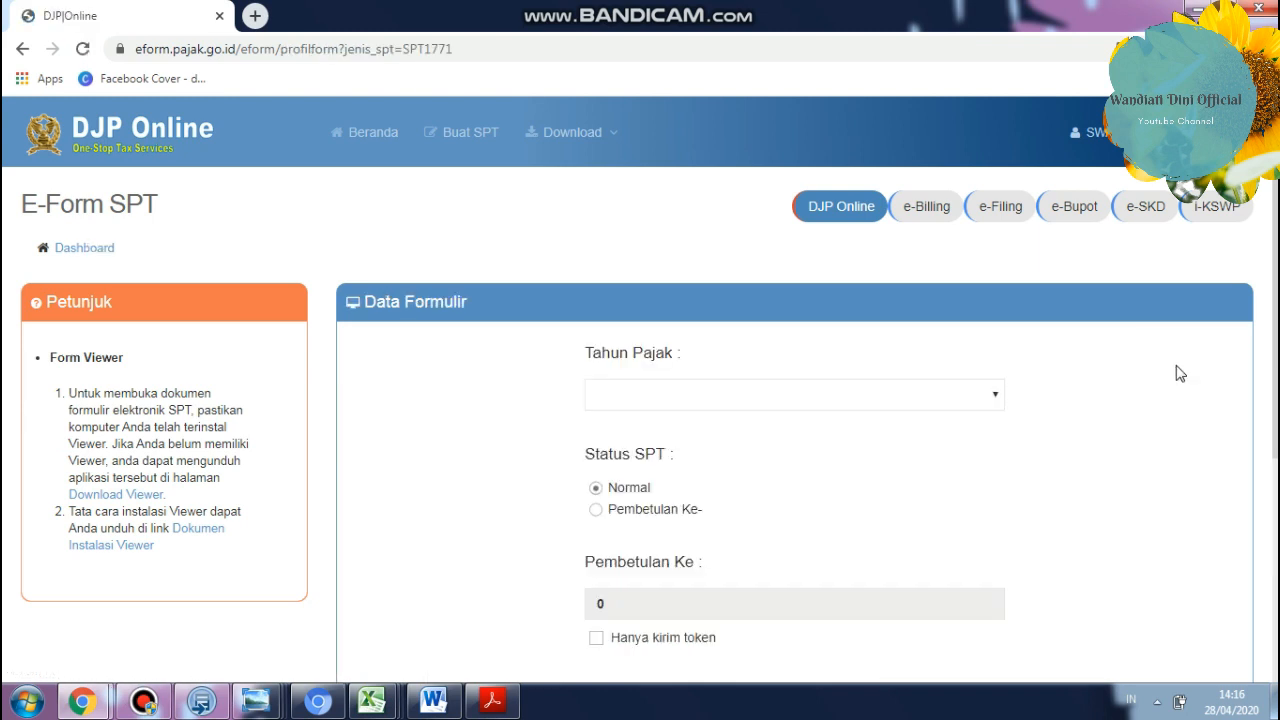
click(1001, 404)
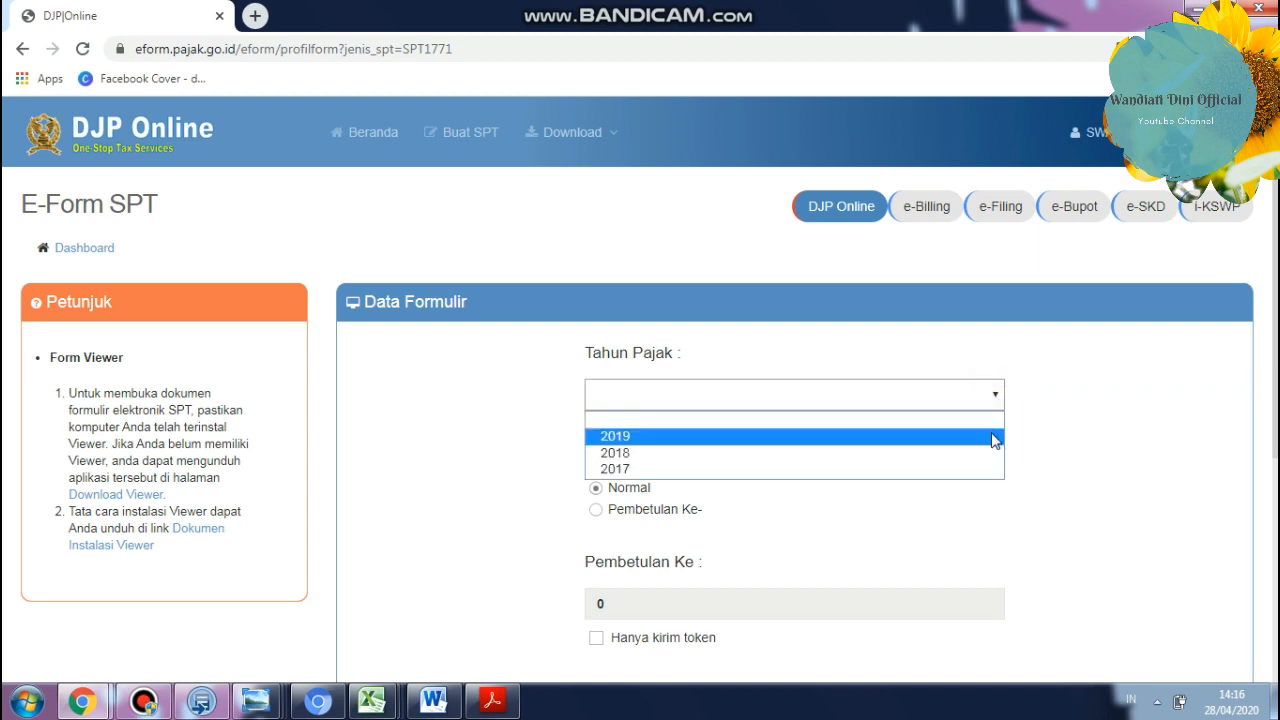
click(993, 437)
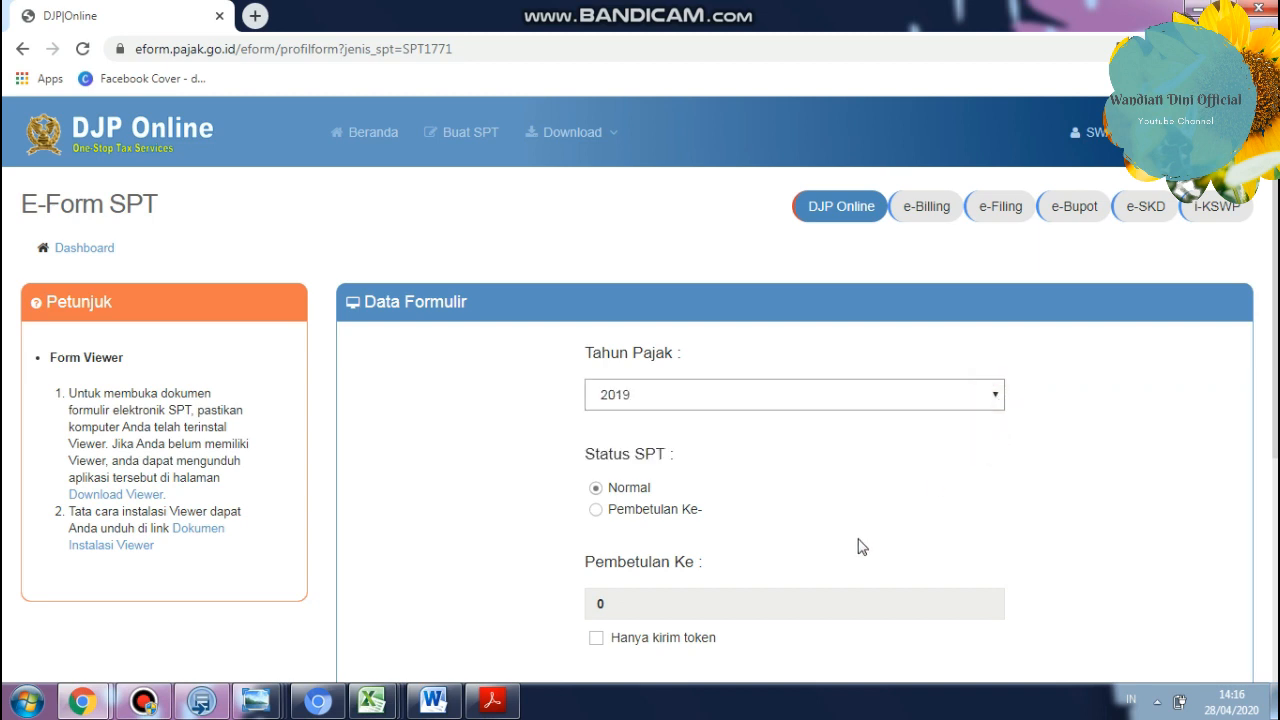
scroll(1275, 400, down, 1)
scroll(1276, 400, down, 2)
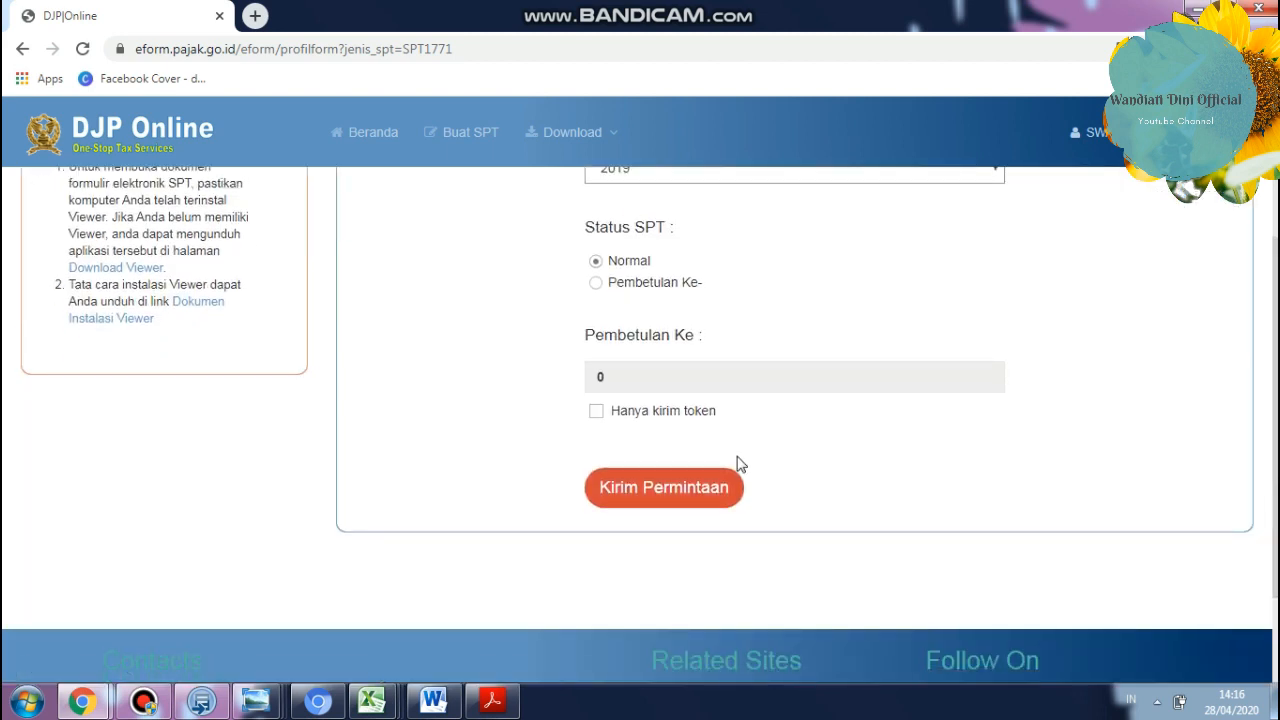
click(712, 490)
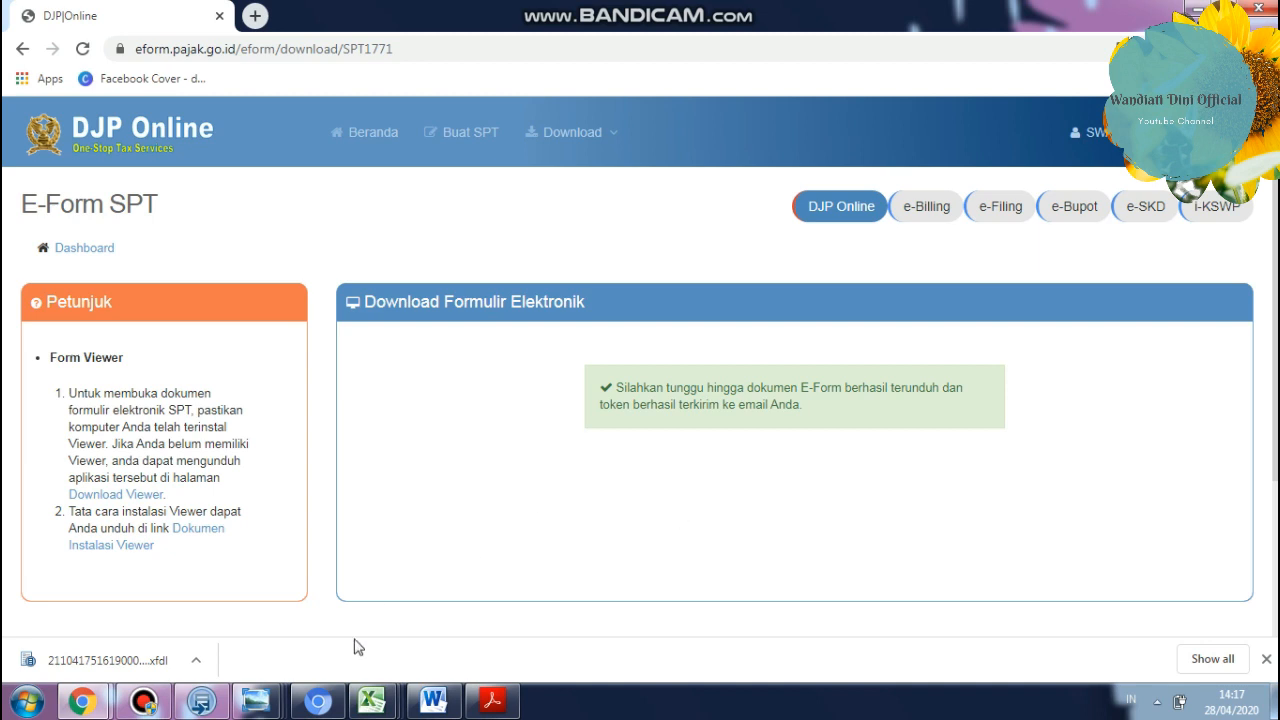
Step: Open the downloaded SPT 1771 .xfdl file from Chrome's download bar in IBM Forms Viewer
click(113, 660)
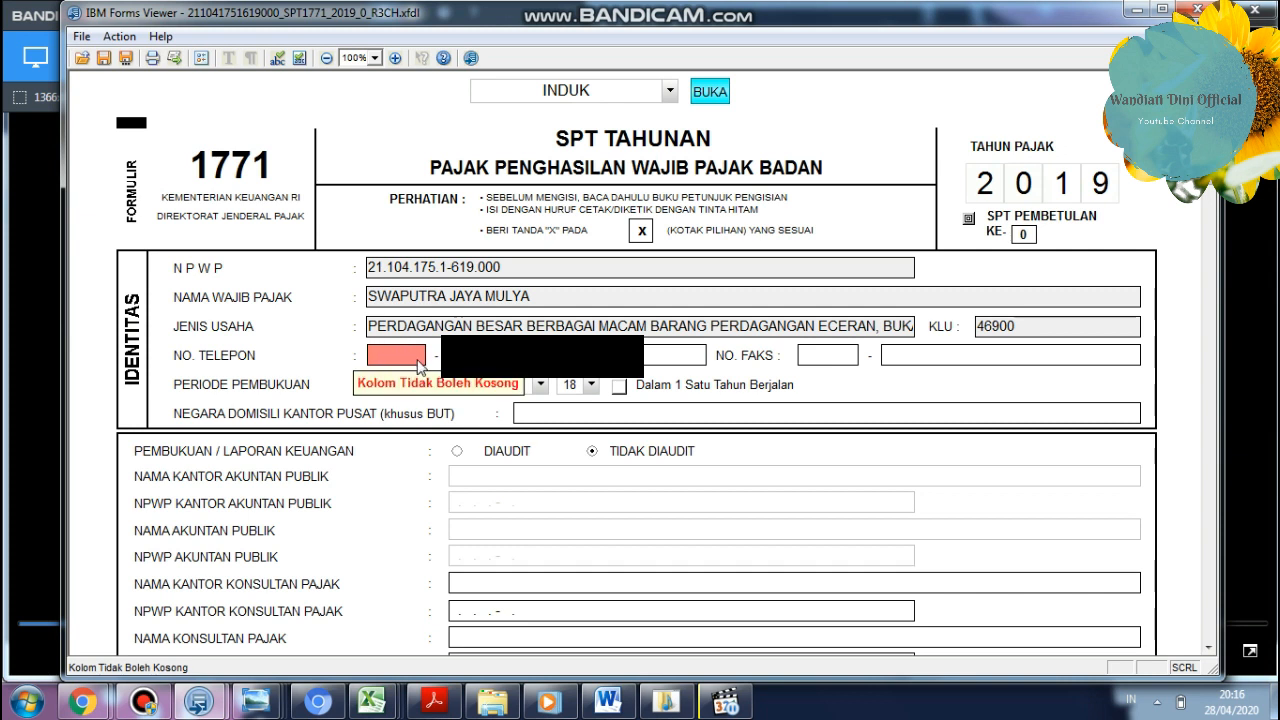
Step: Enter phone code 62 and set both Periode Pembukuan years to 19
text(62)
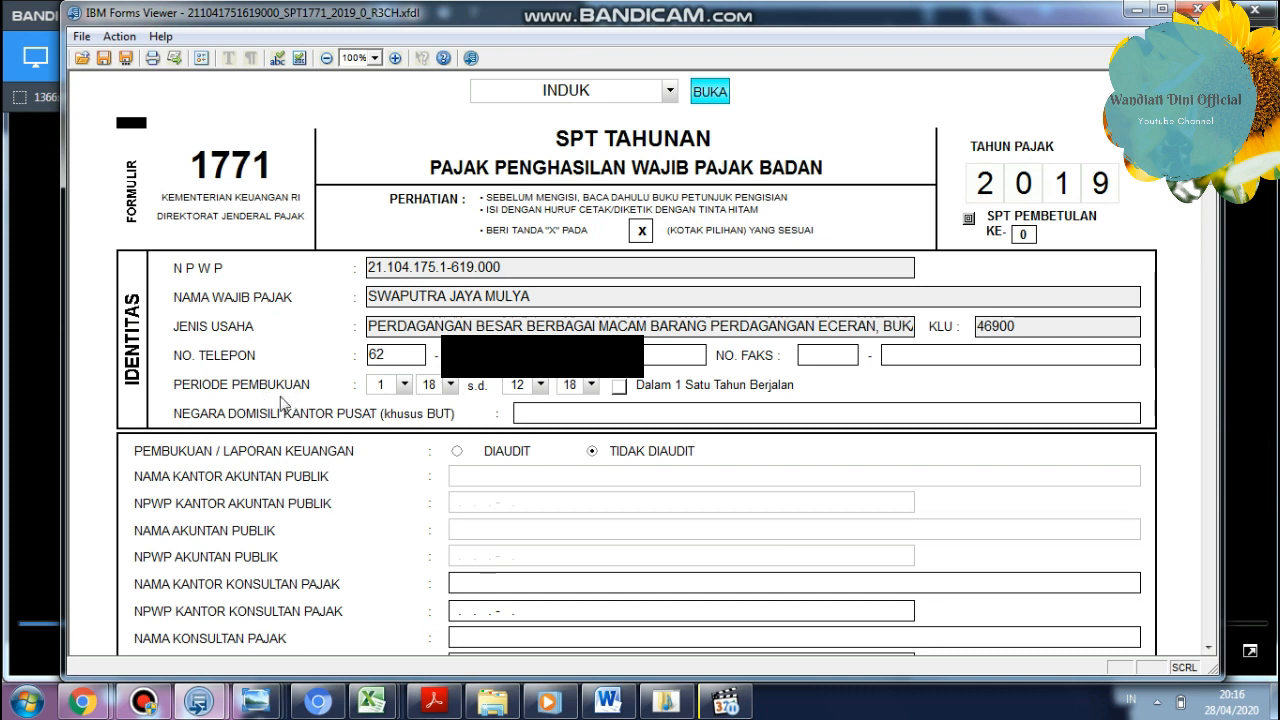
click(450, 388)
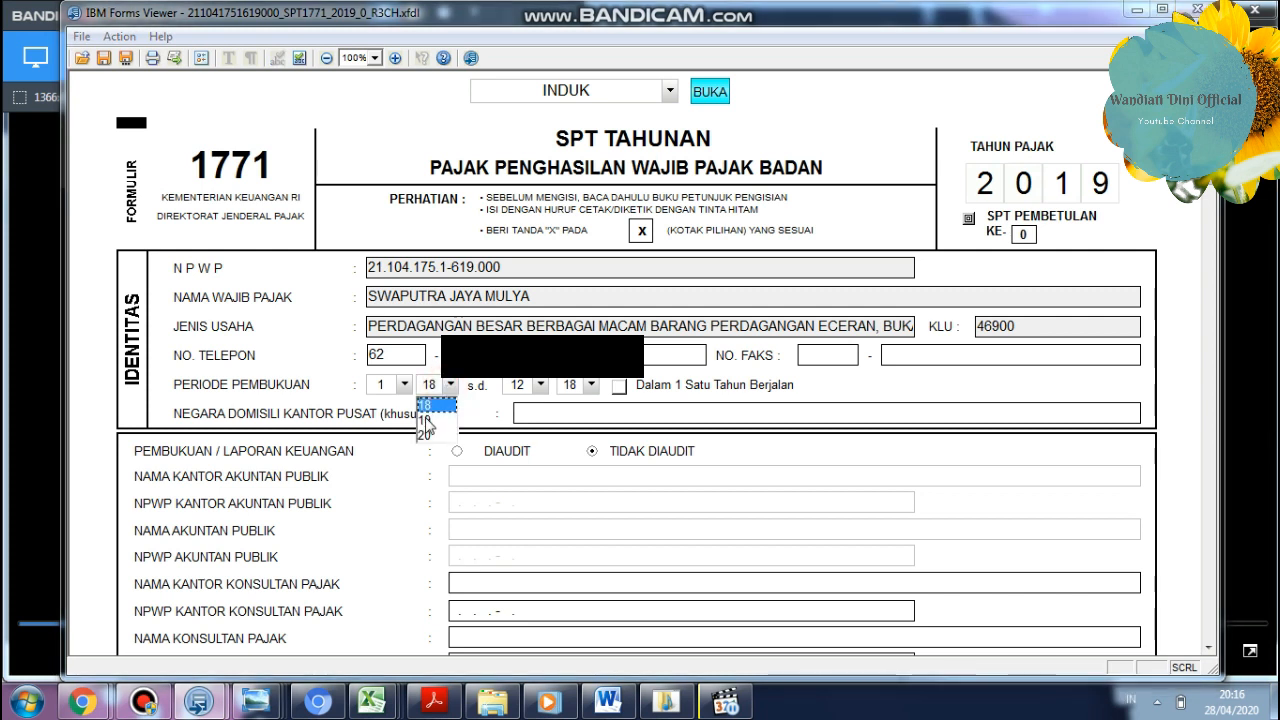
click(428, 423)
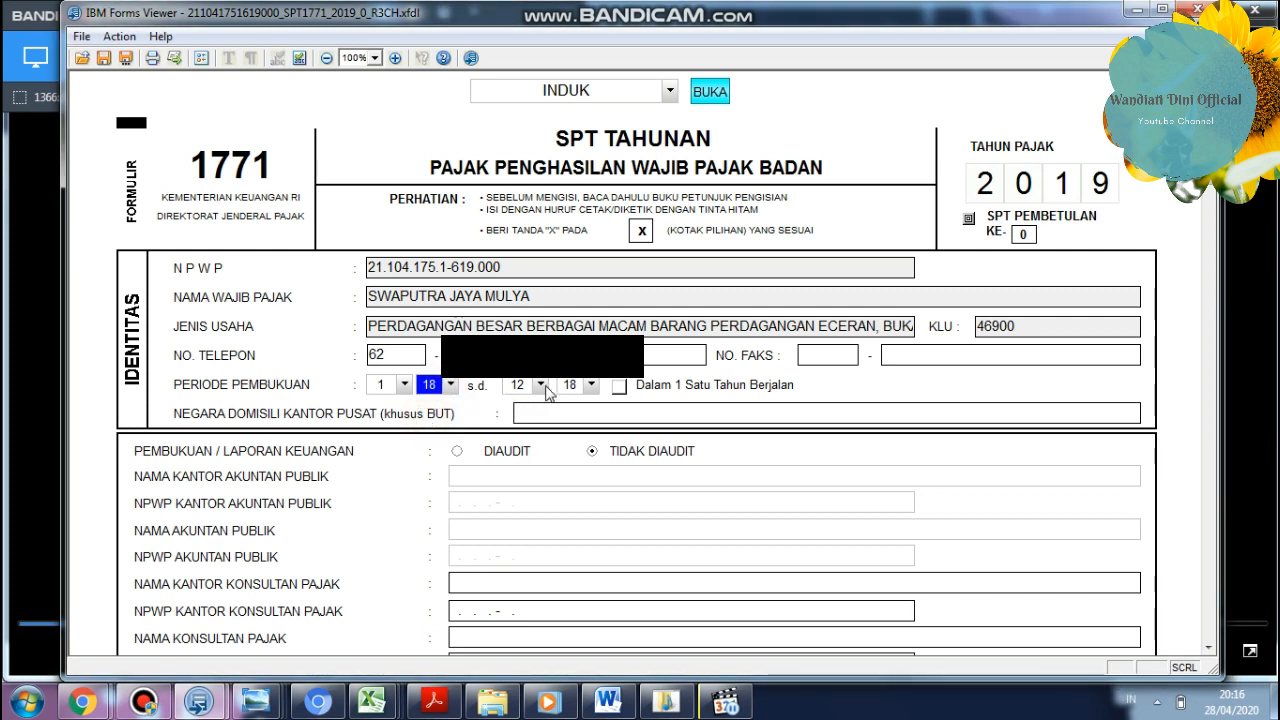
click(590, 384)
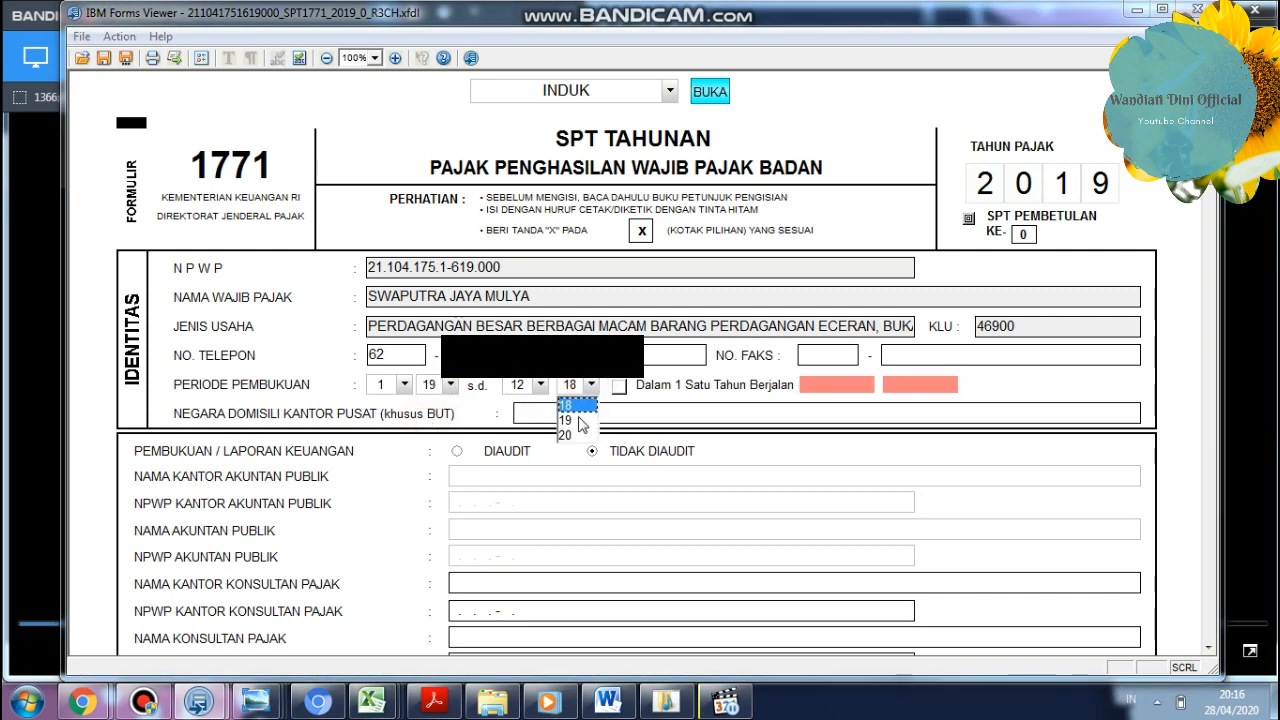
click(578, 424)
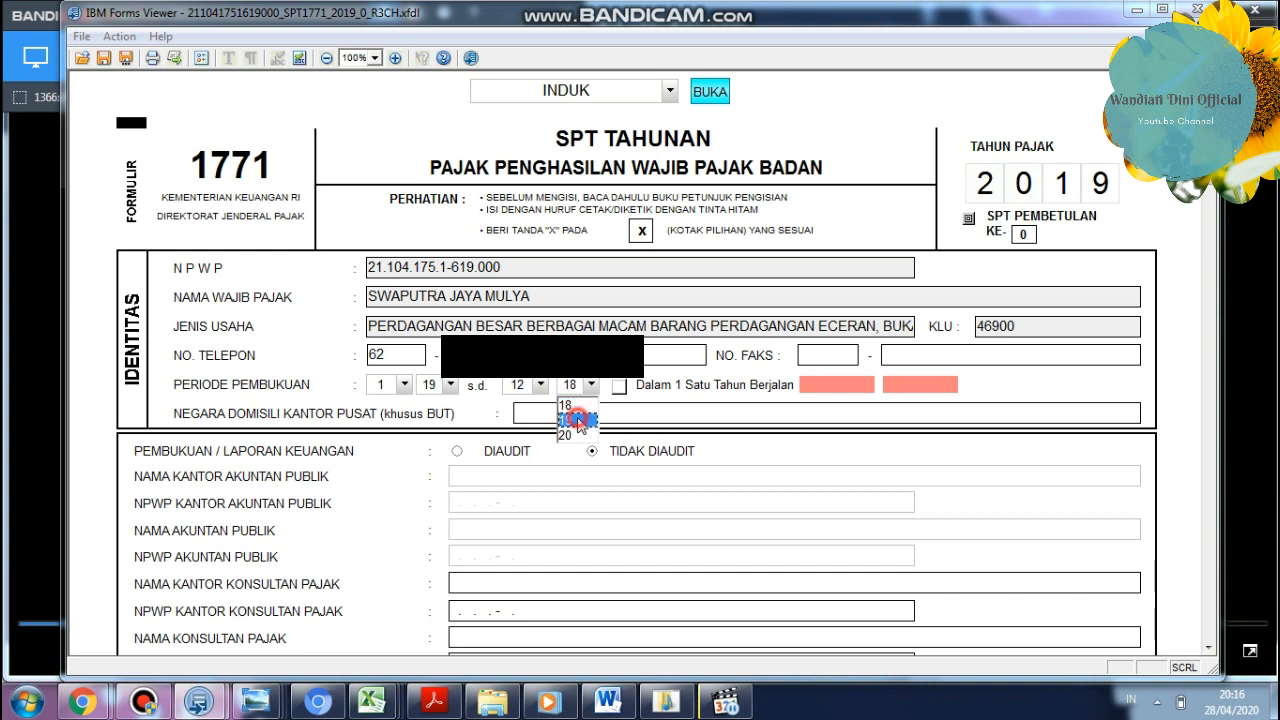
click(388, 388)
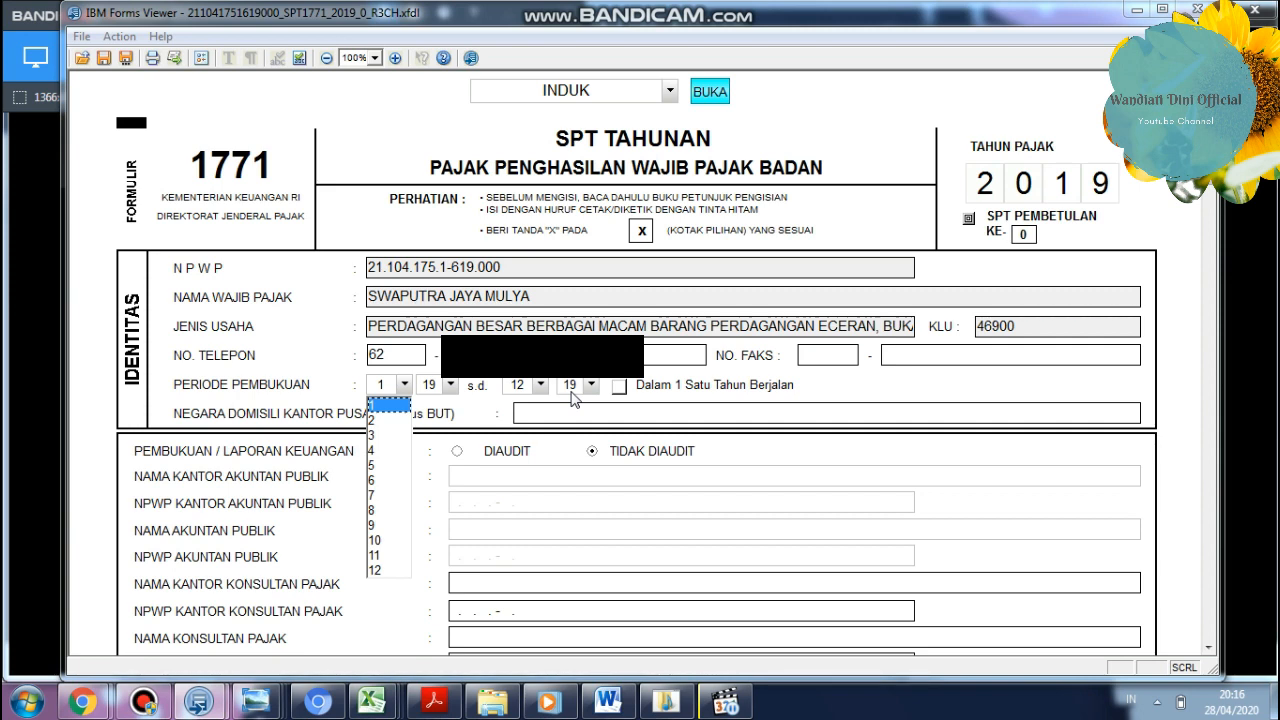
click(600, 90)
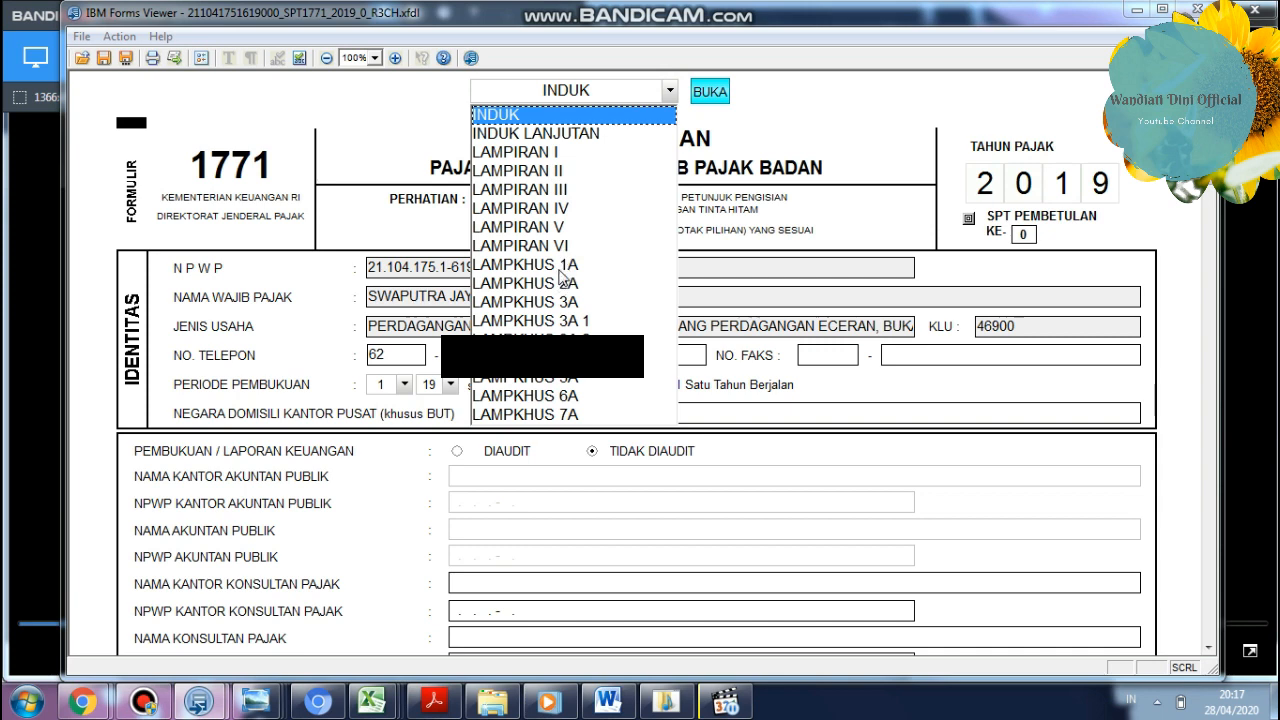
Step: Select the LAMPKHUS 1A attachment and open it with BUKA
click(558, 266)
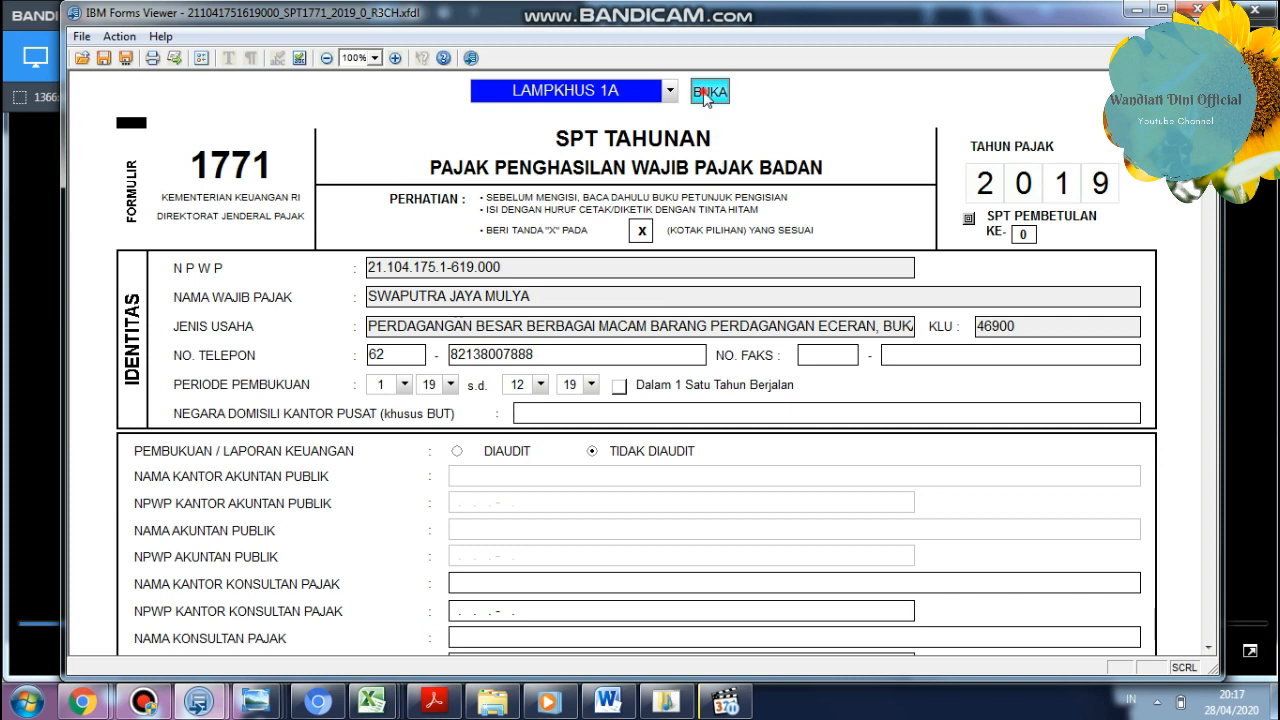
click(706, 92)
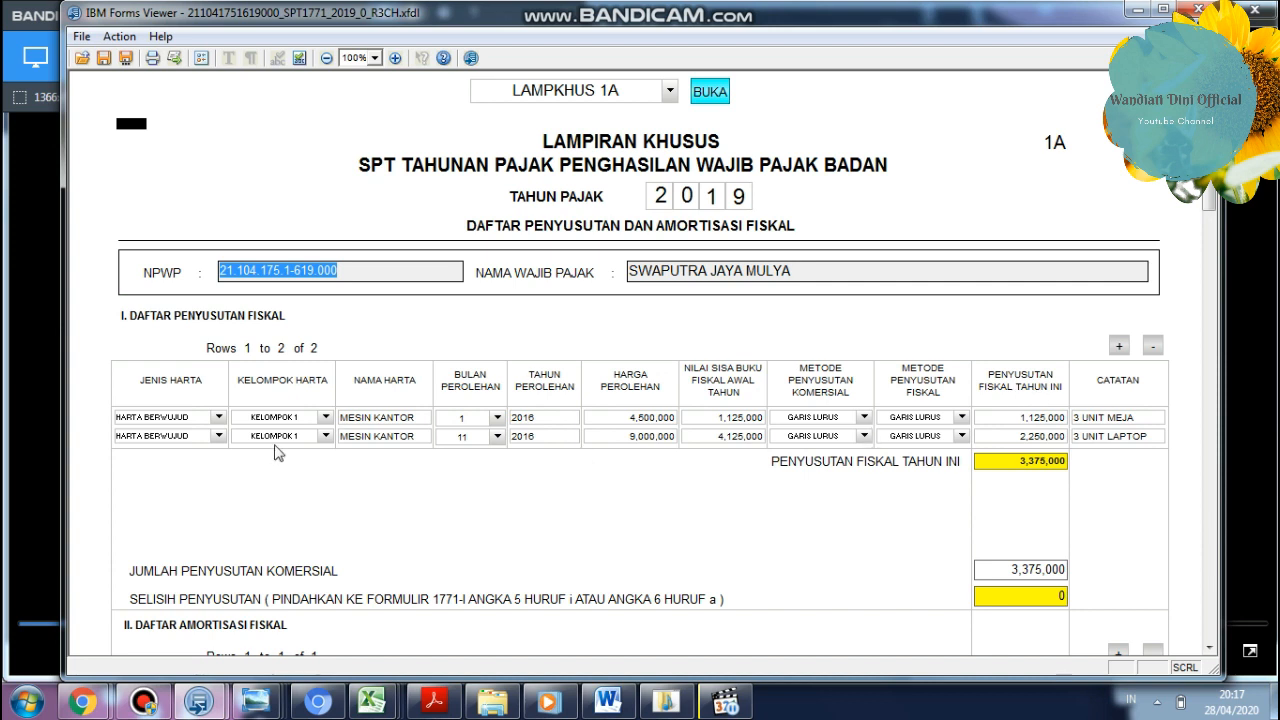
click(218, 417)
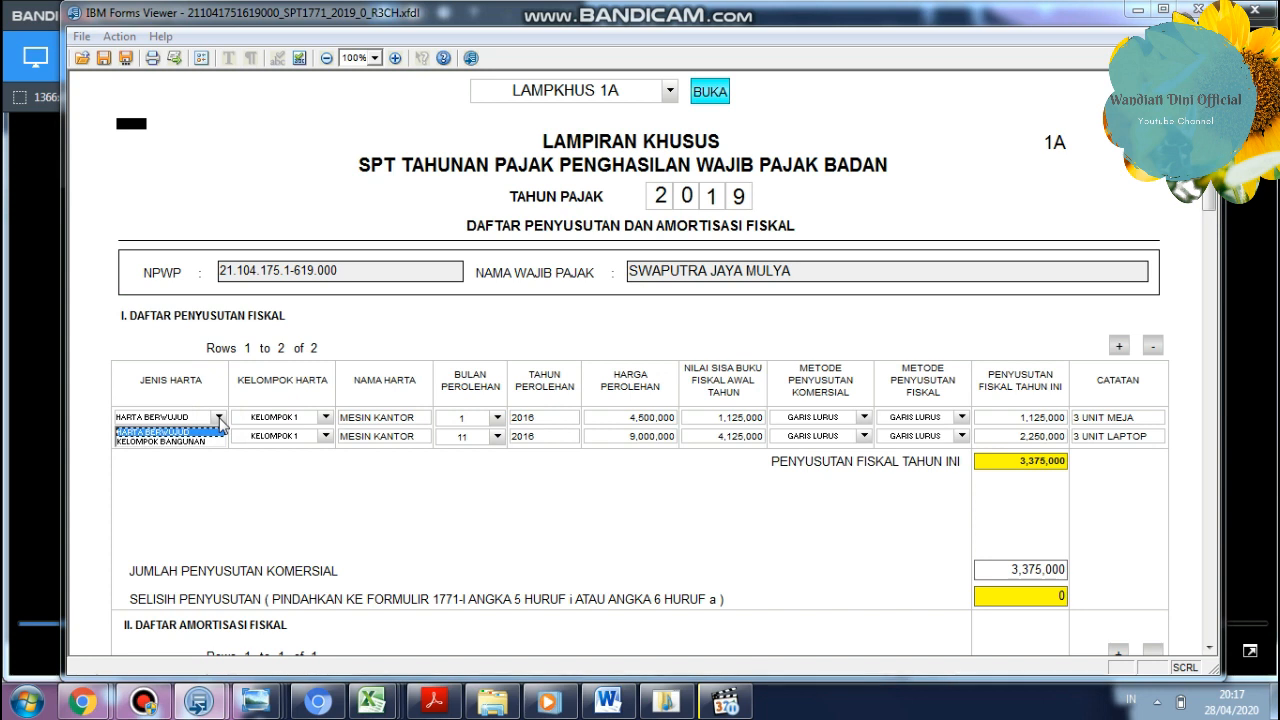
click(219, 420)
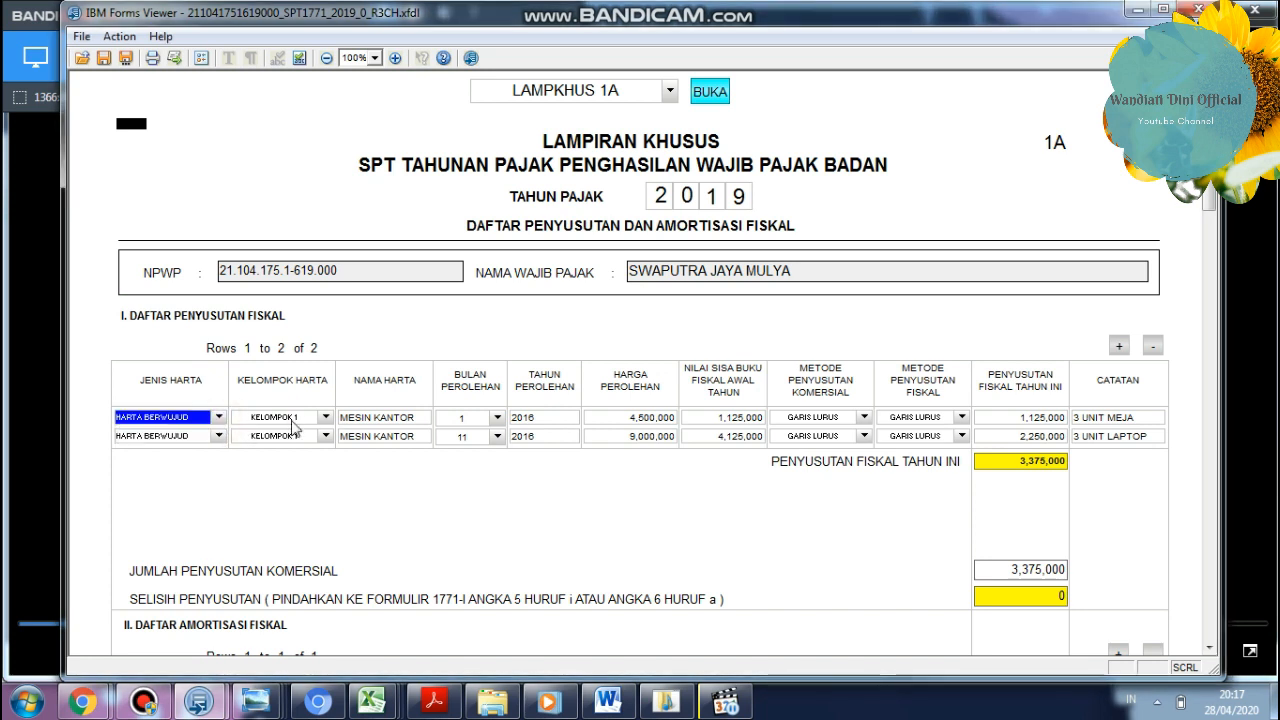
click(326, 418)
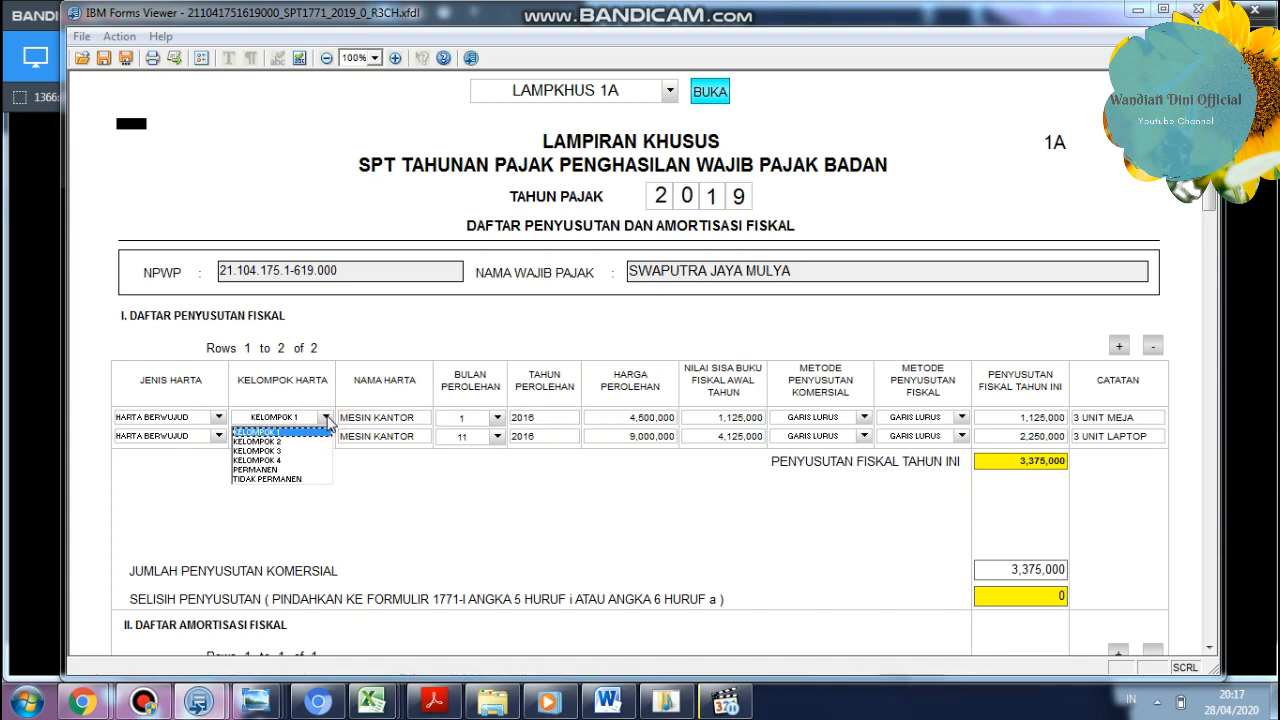
click(327, 418)
click(498, 418)
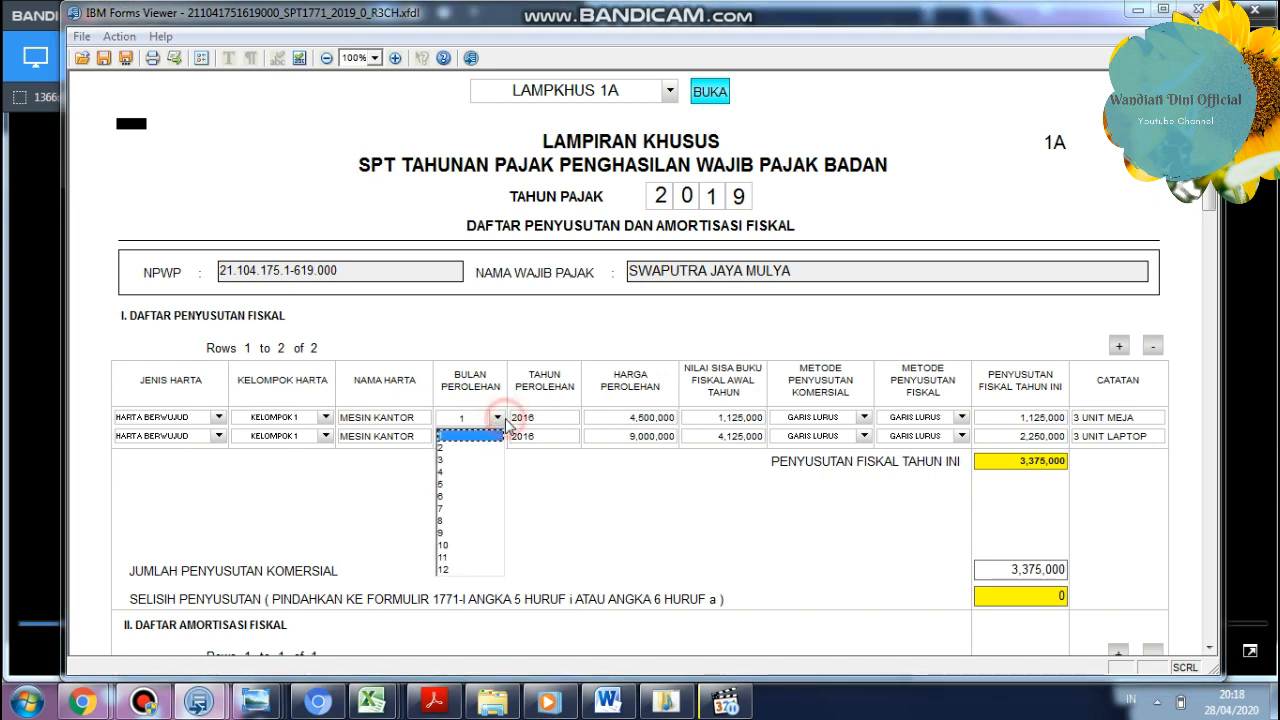
click(500, 420)
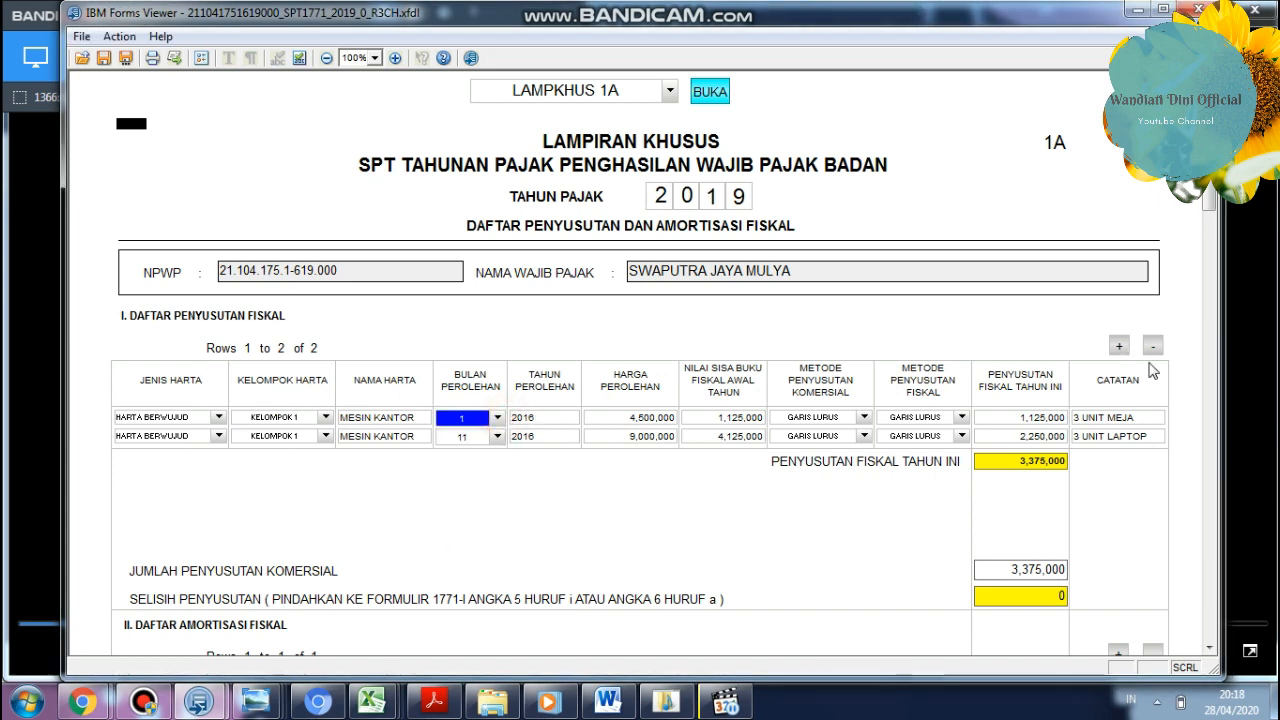
click(1212, 262)
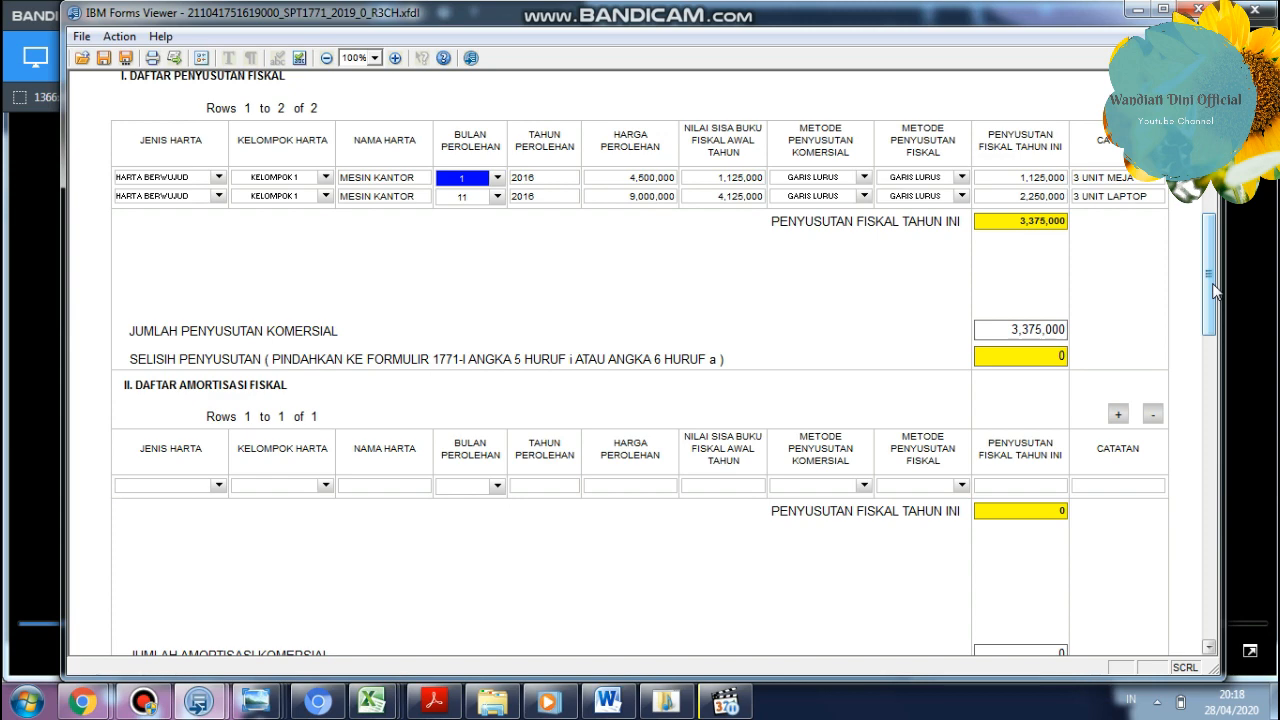
click(1218, 364)
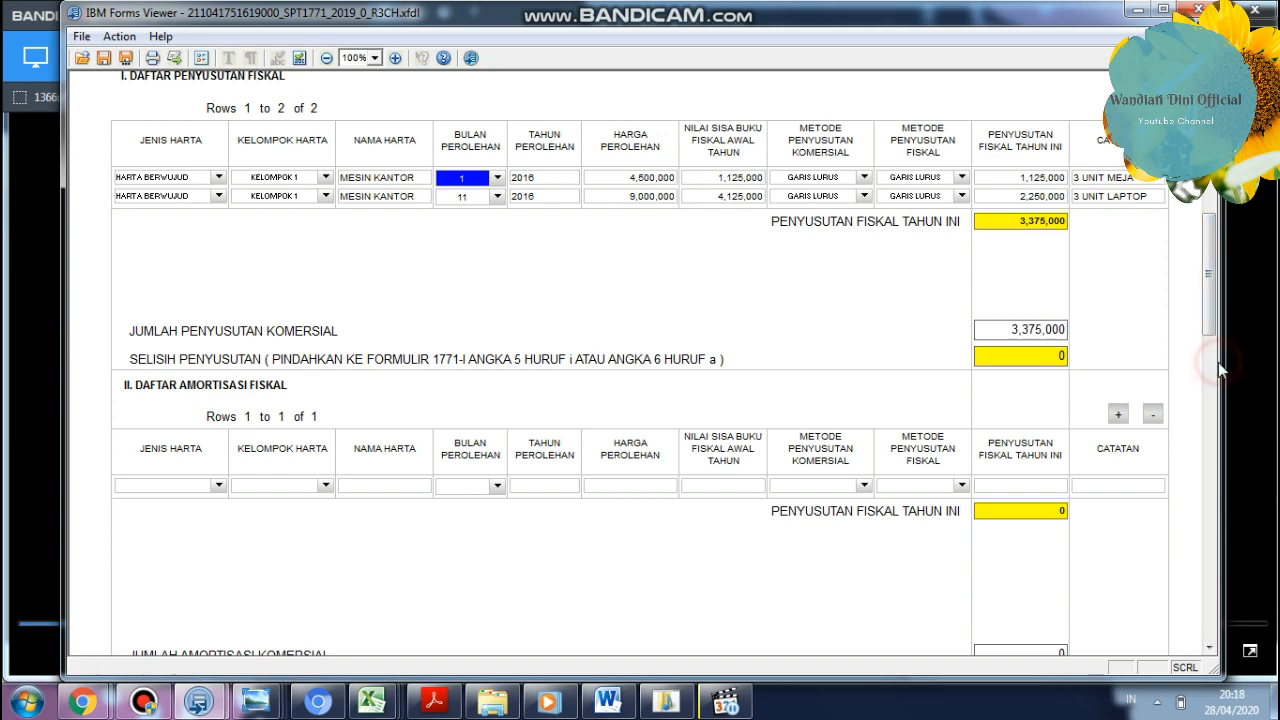
scroll(1208, 647, up, 3)
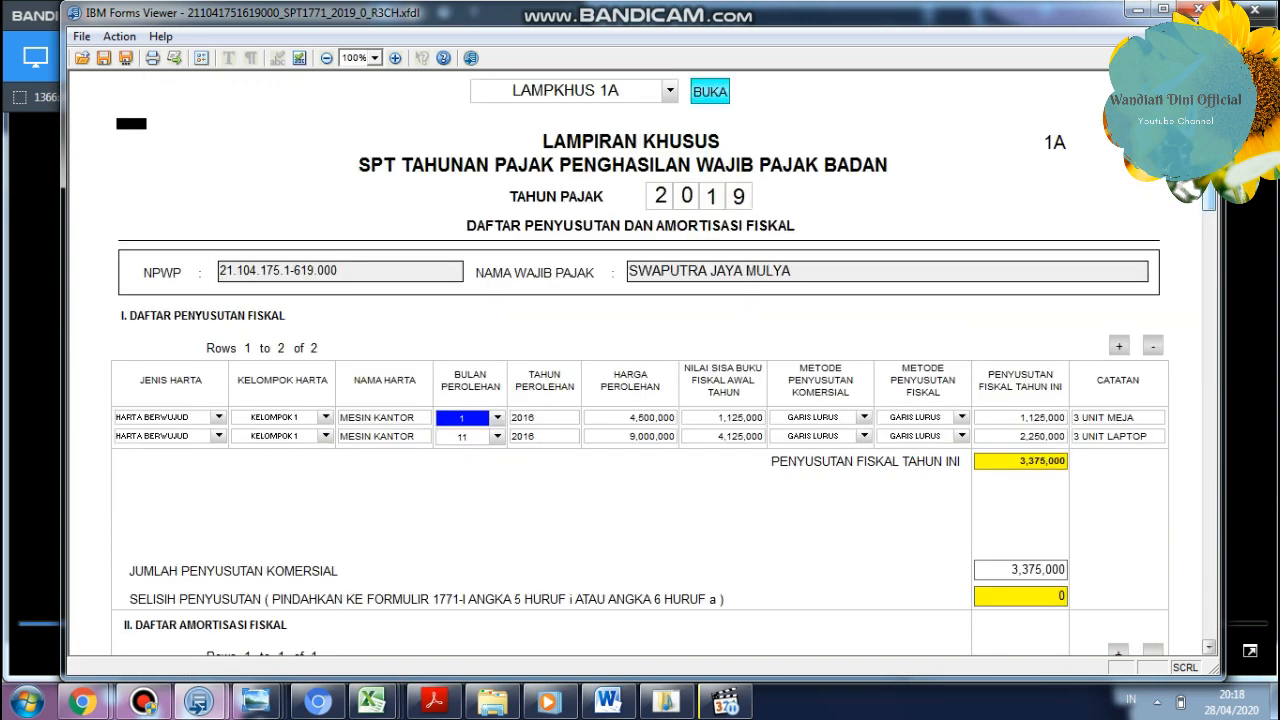
Step: Open the LAMPIRAN VI attachment from the form dropdown
click(670, 91)
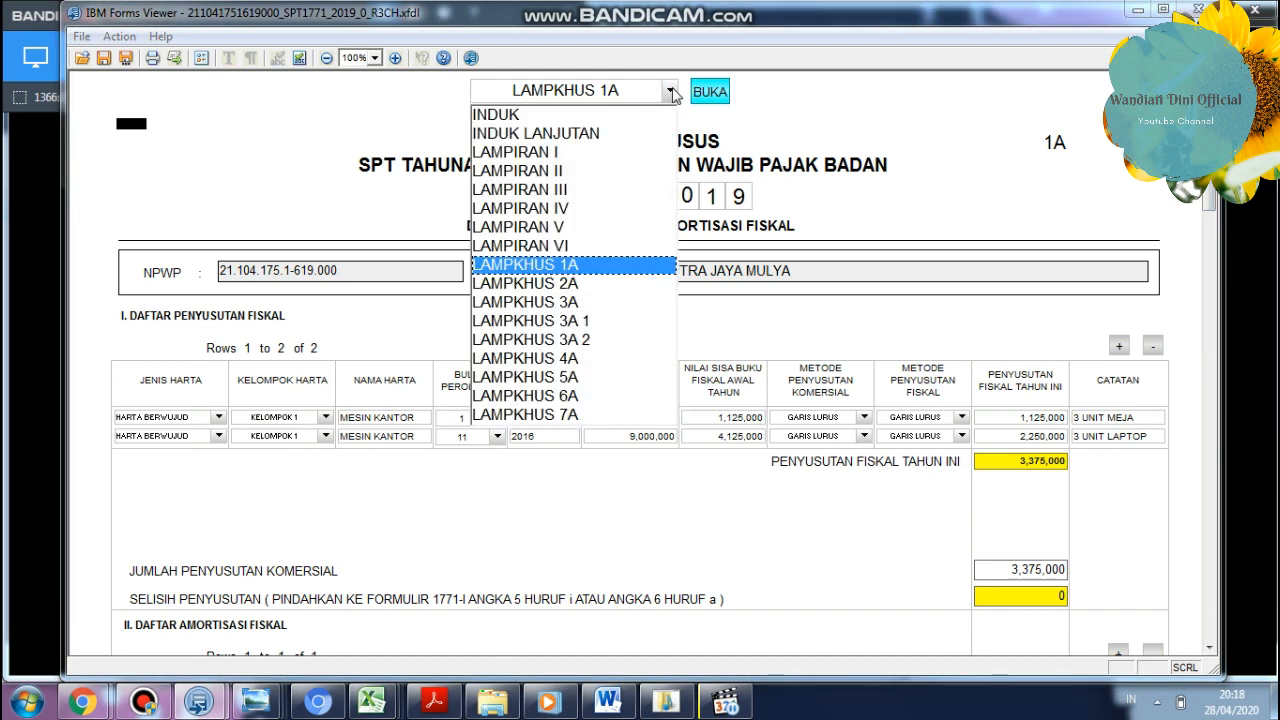
click(551, 247)
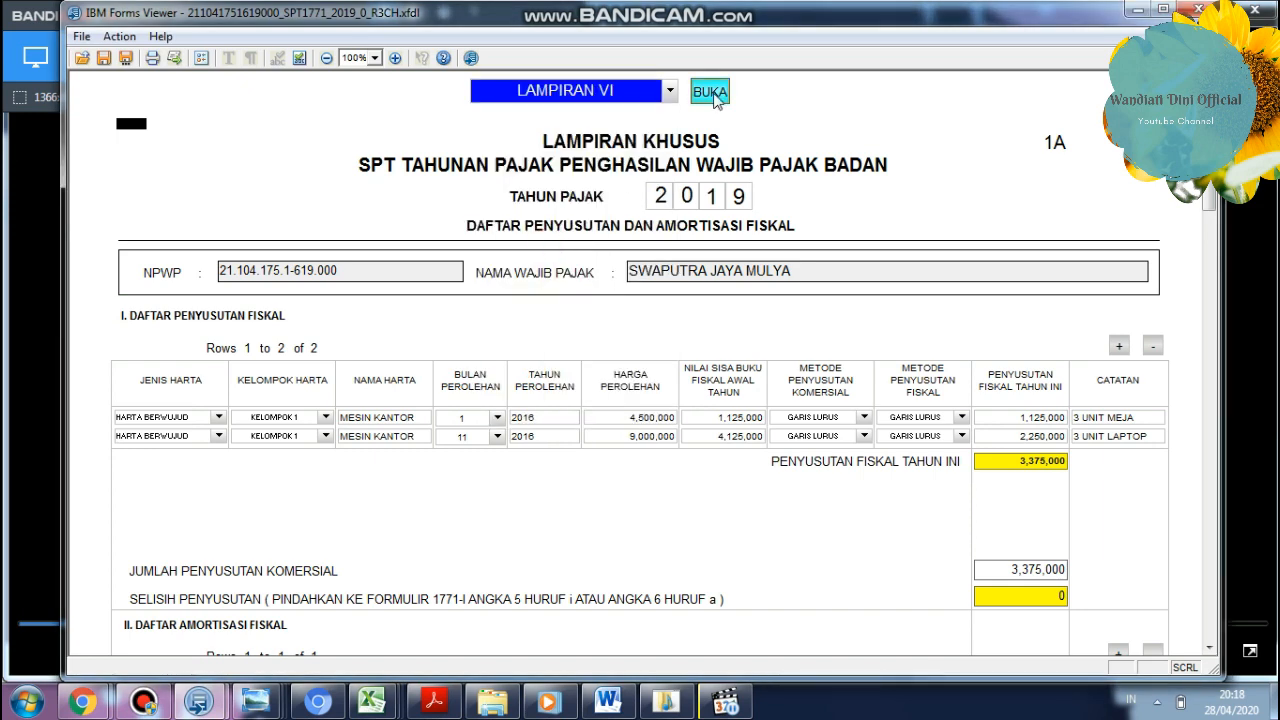
click(714, 96)
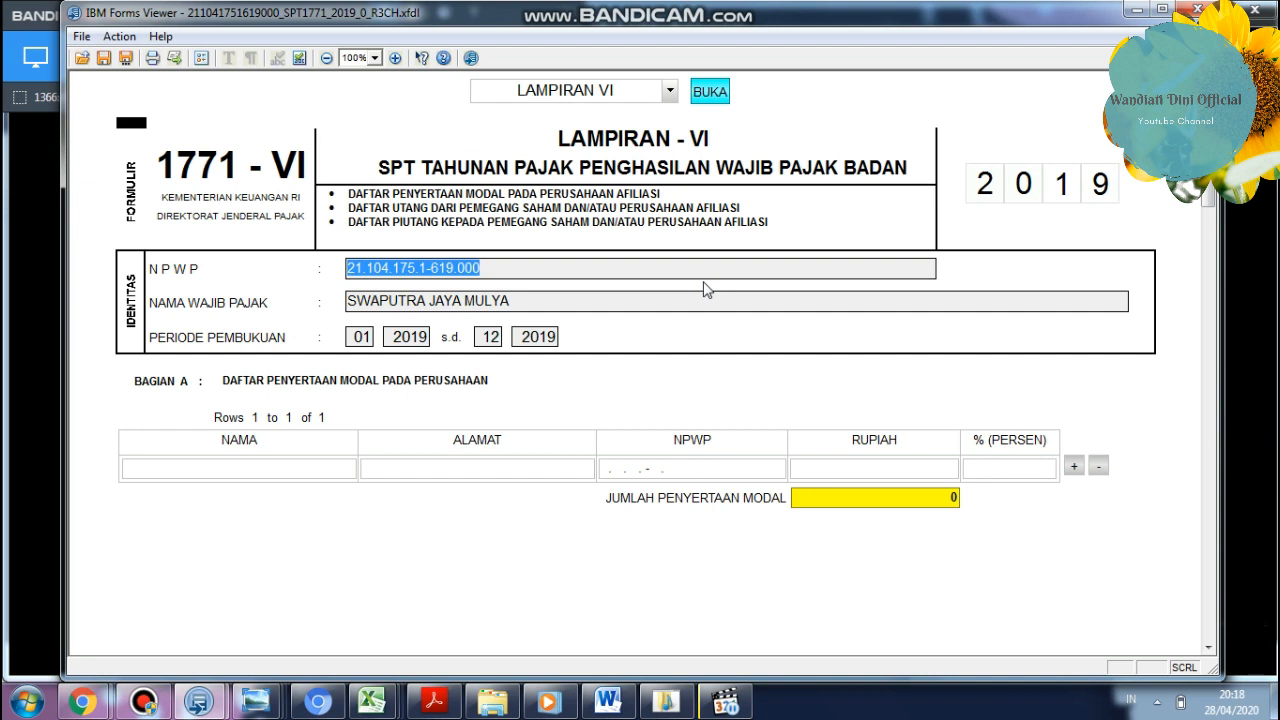
click(150, 702)
click(153, 702)
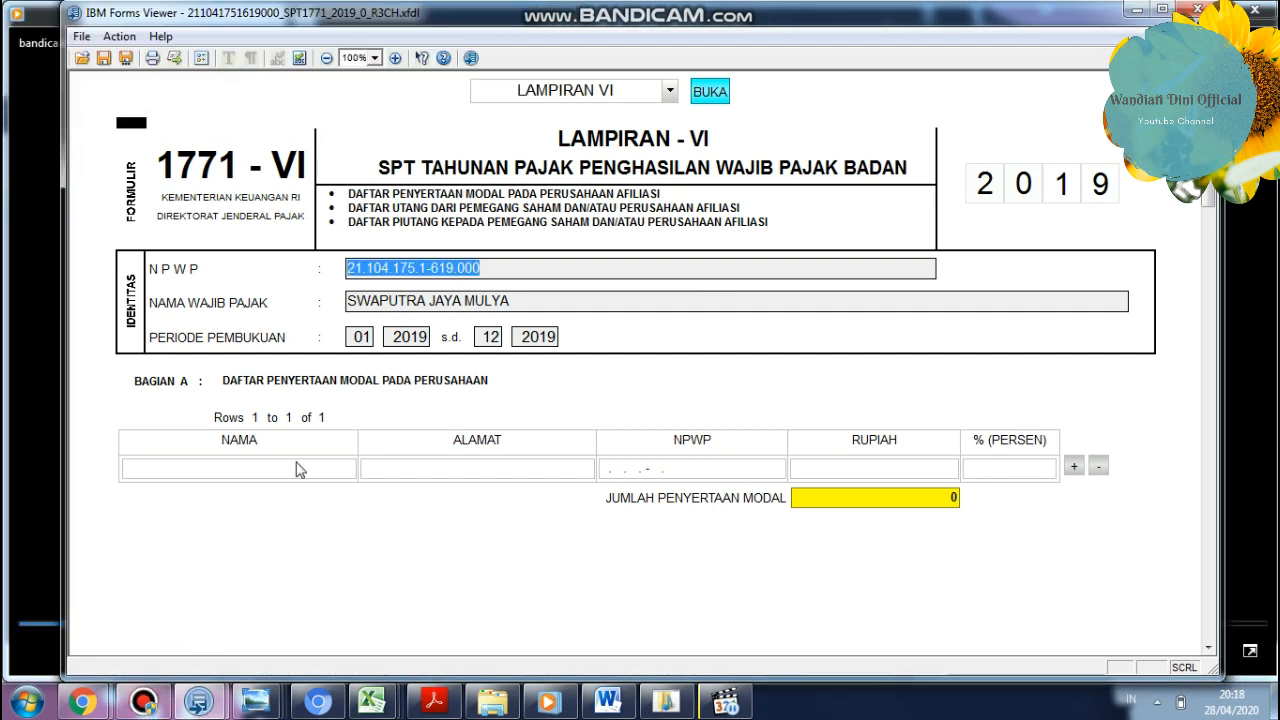
Step: Switch to the LAMPIRAN V shareholders and management attachment
click(670, 92)
click(540, 226)
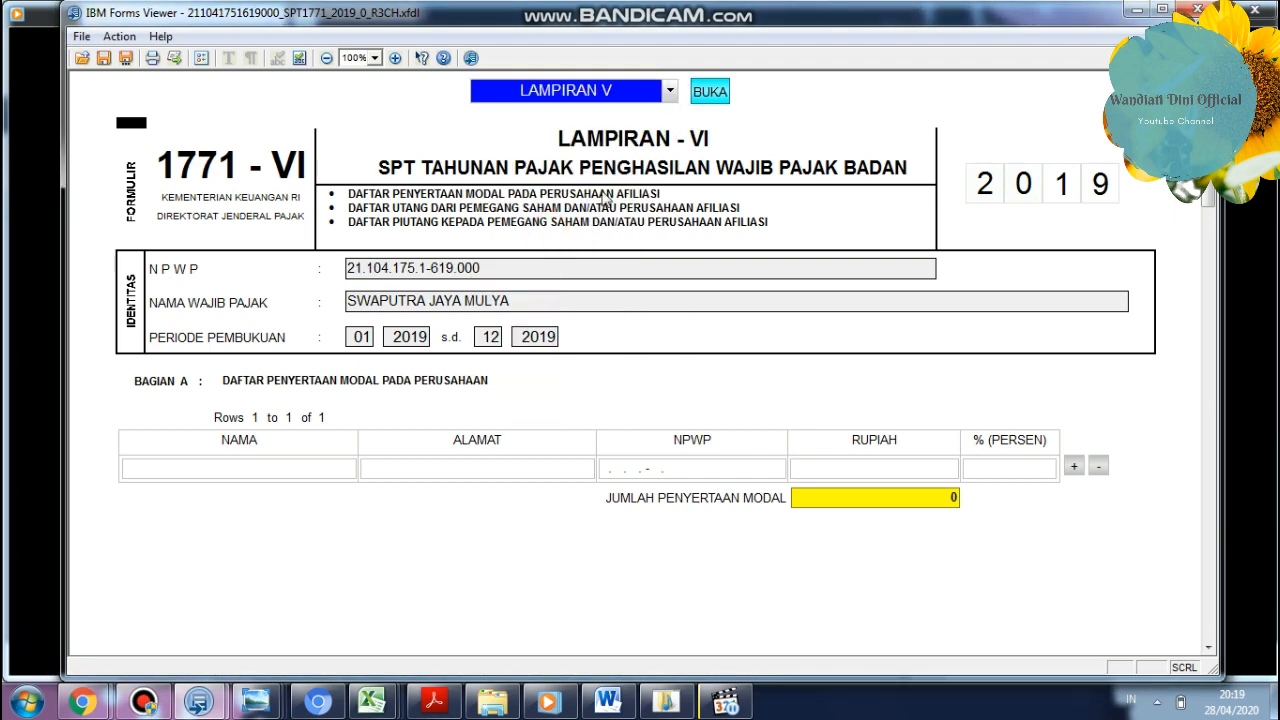
click(718, 93)
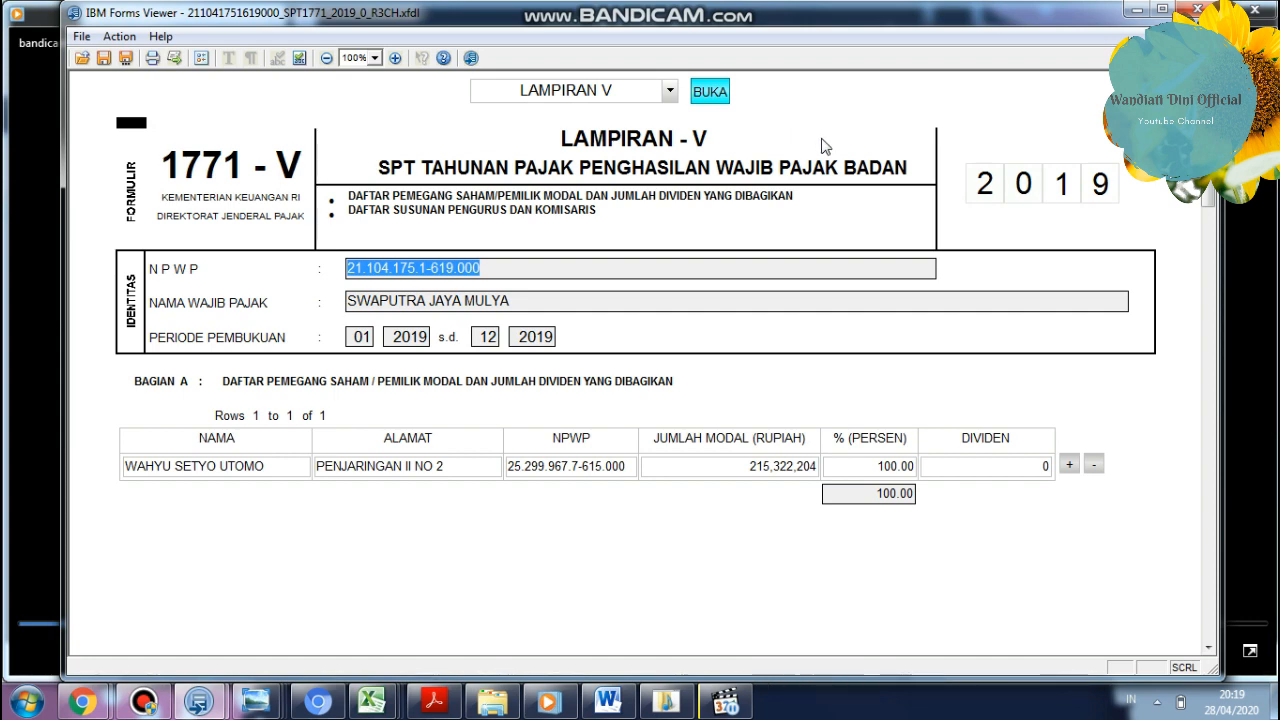
Step: Maximize the Forms Viewer window and scroll down to LAMPIRAN V's Bagian B management table
click(1161, 10)
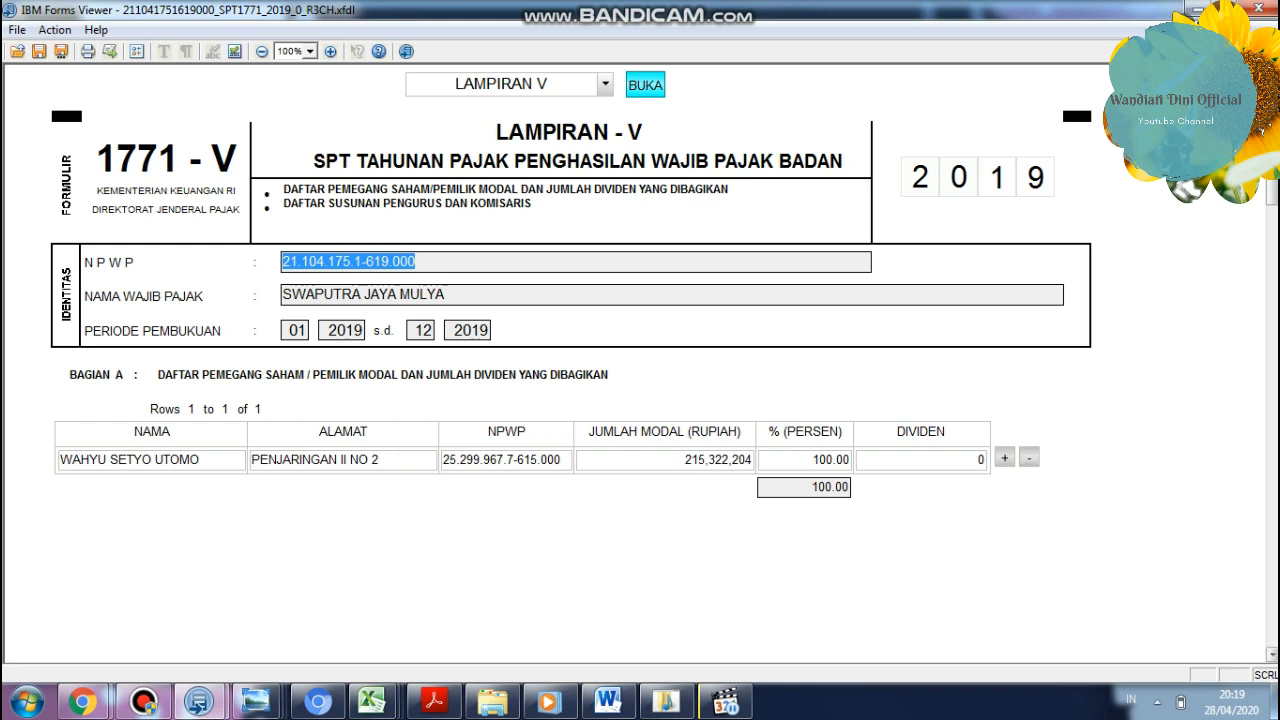
scroll(640, 360, down, 3)
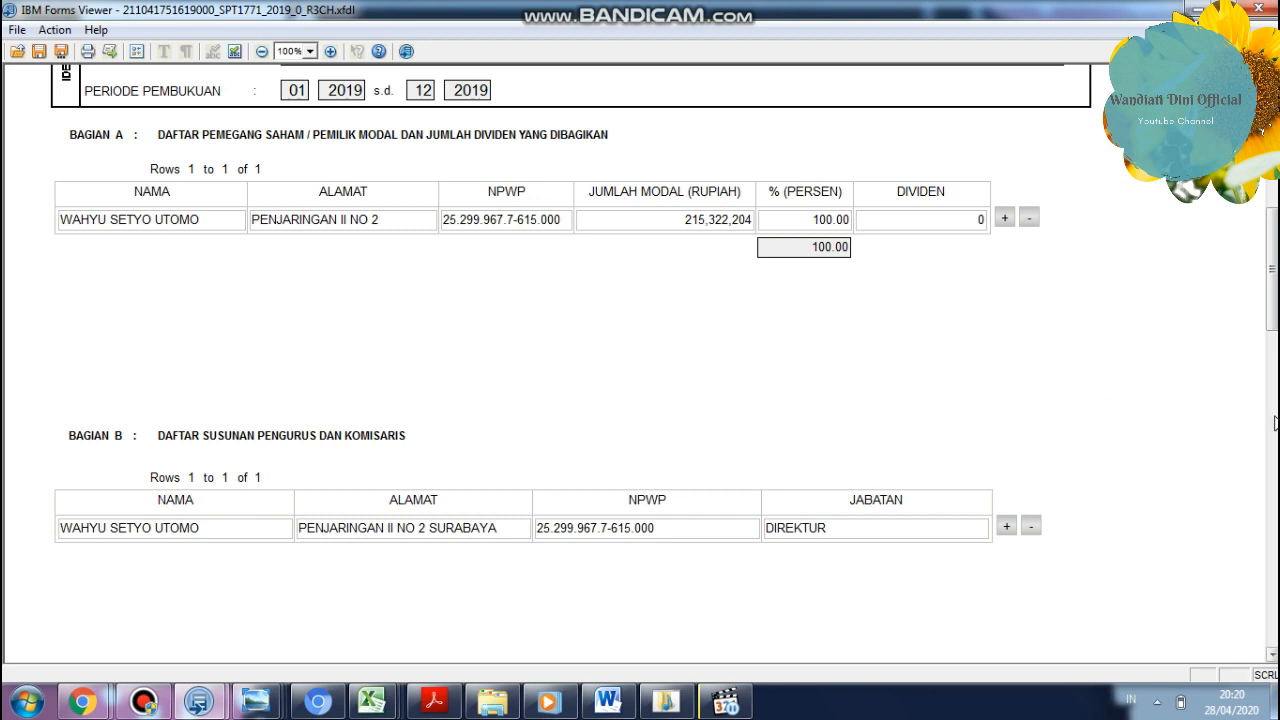
click(1275, 423)
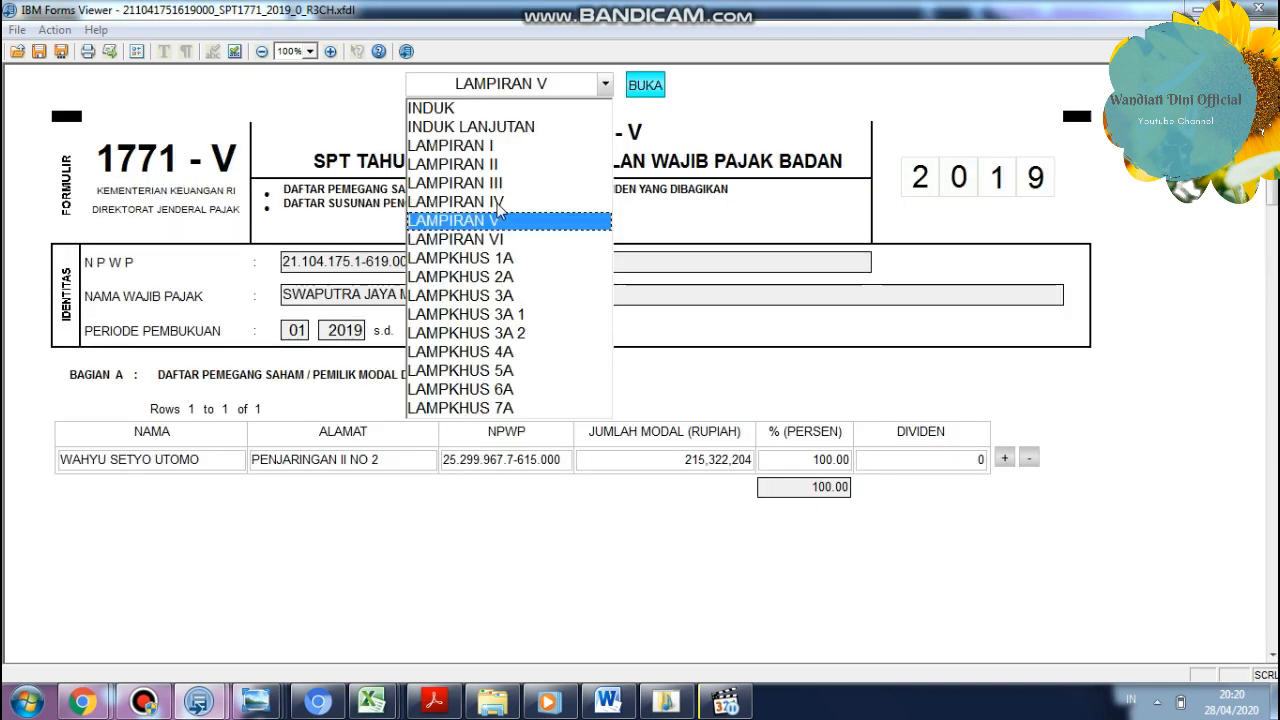
Step: Load LAMPIRAN IV and scroll through Bagian A (PP 23 tax 2,323,604) and Bagian B (0)
click(497, 203)
click(638, 87)
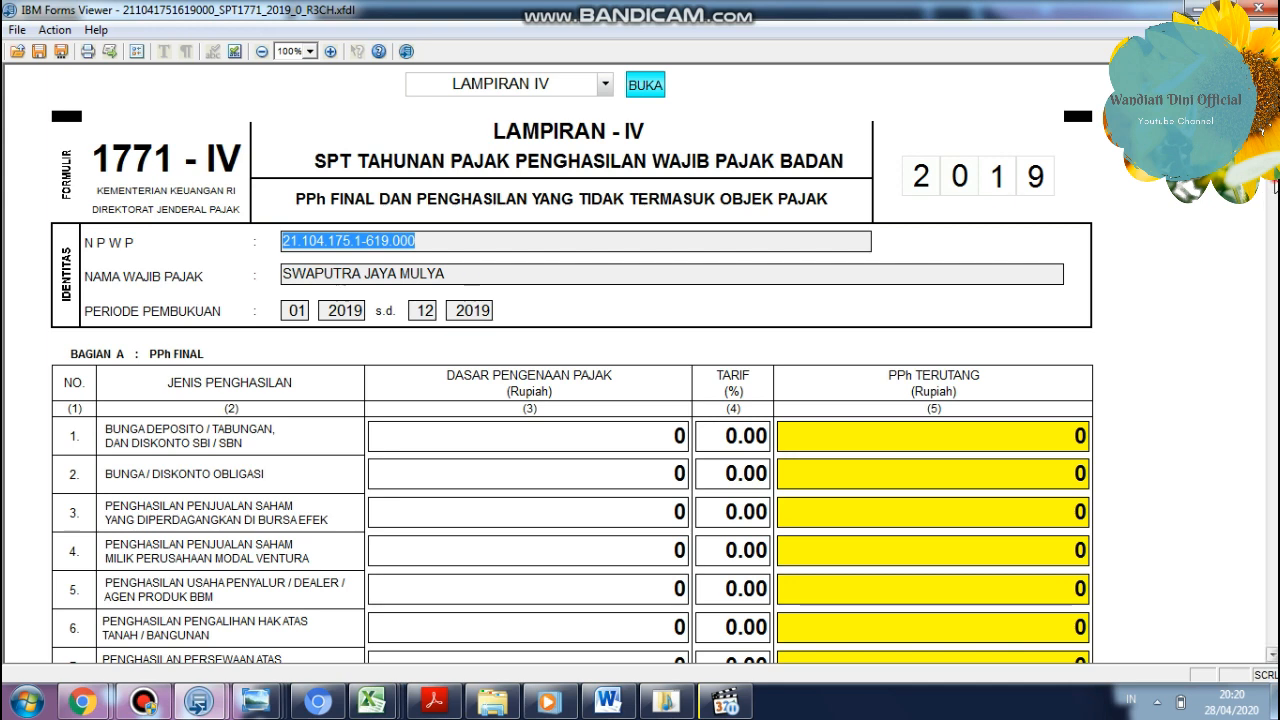
scroll(1275, 236, down, 3)
scroll(1275, 236, down, 3)
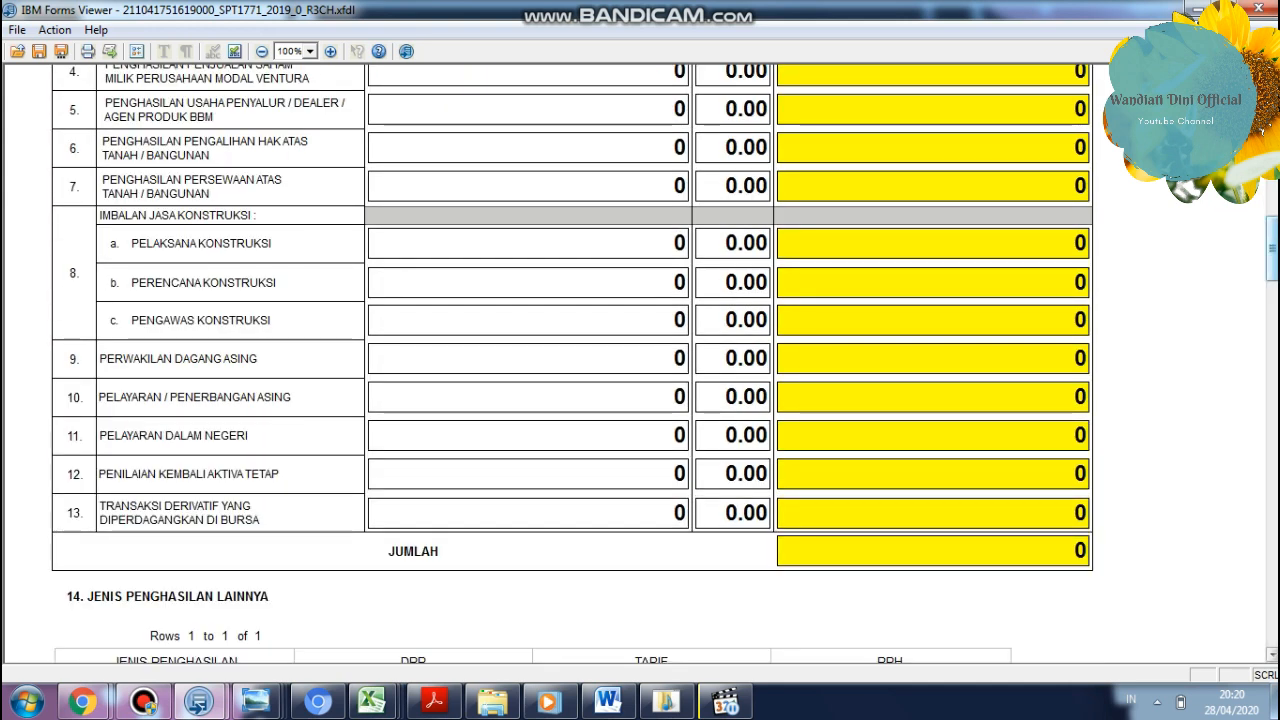
scroll(1273, 300, down, 3)
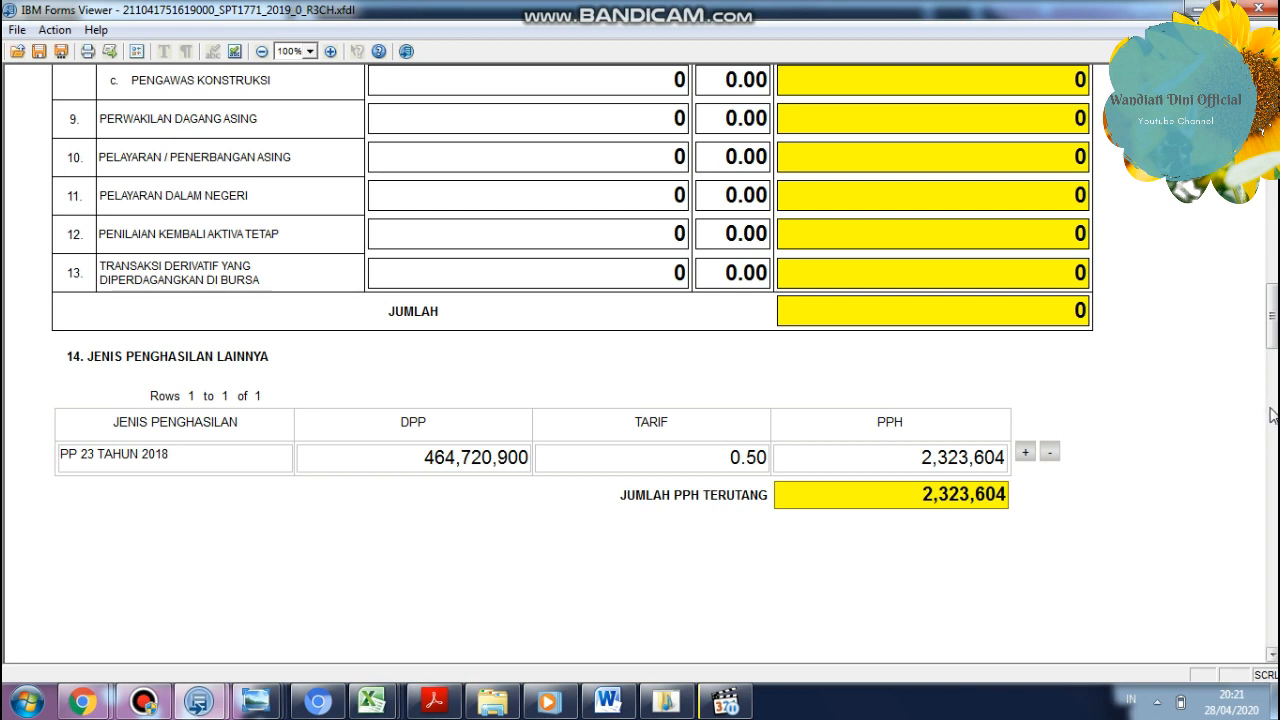
scroll(1272, 406, down, 3)
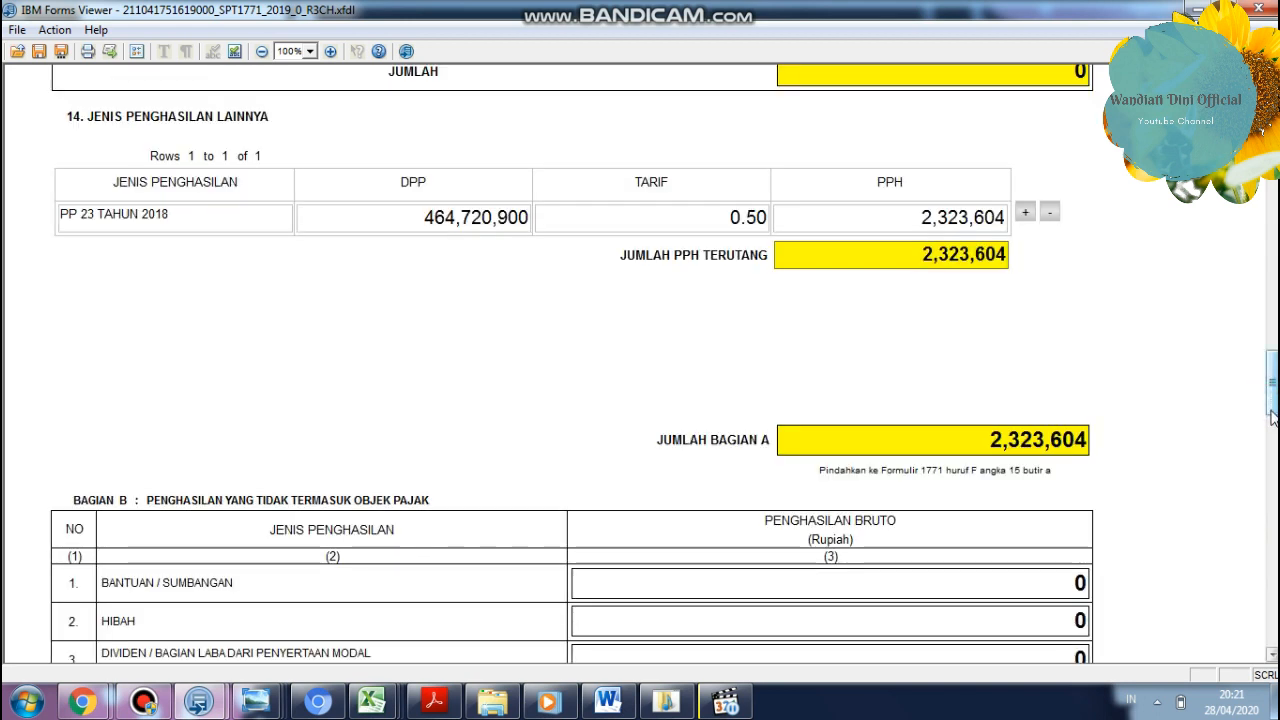
scroll(640, 400, down, 3)
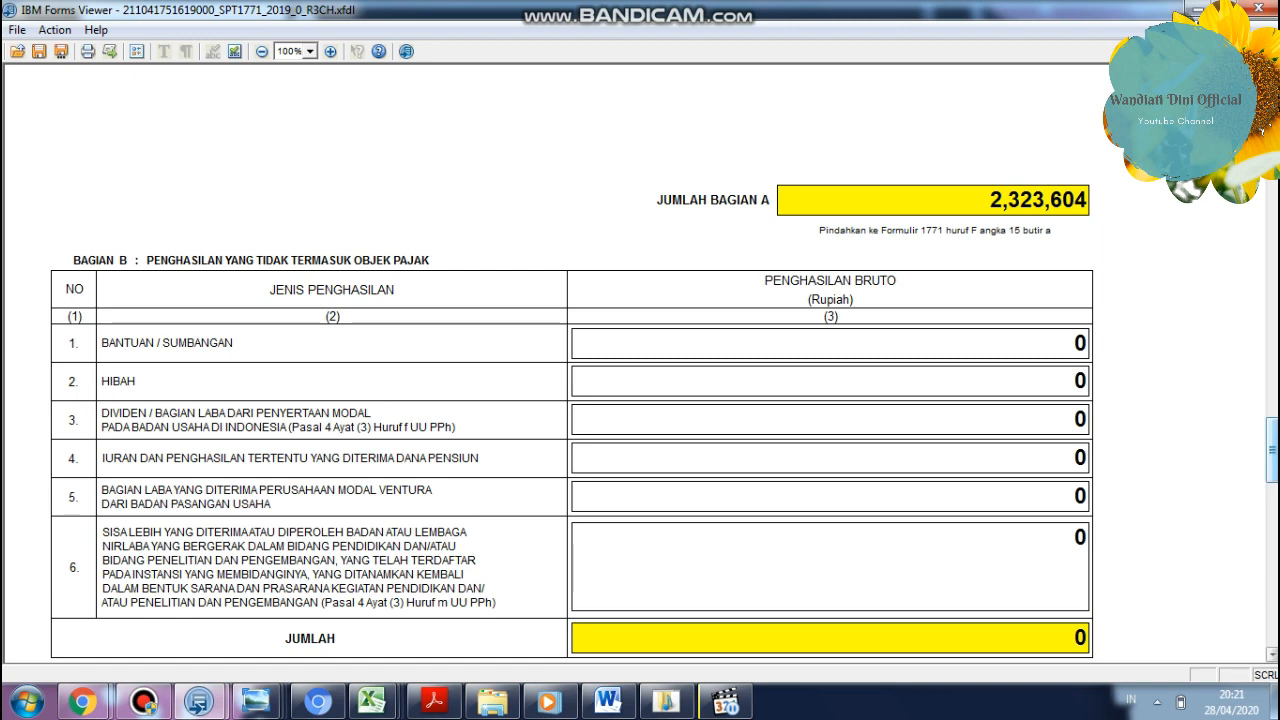
scroll(640, 400, up, 8)
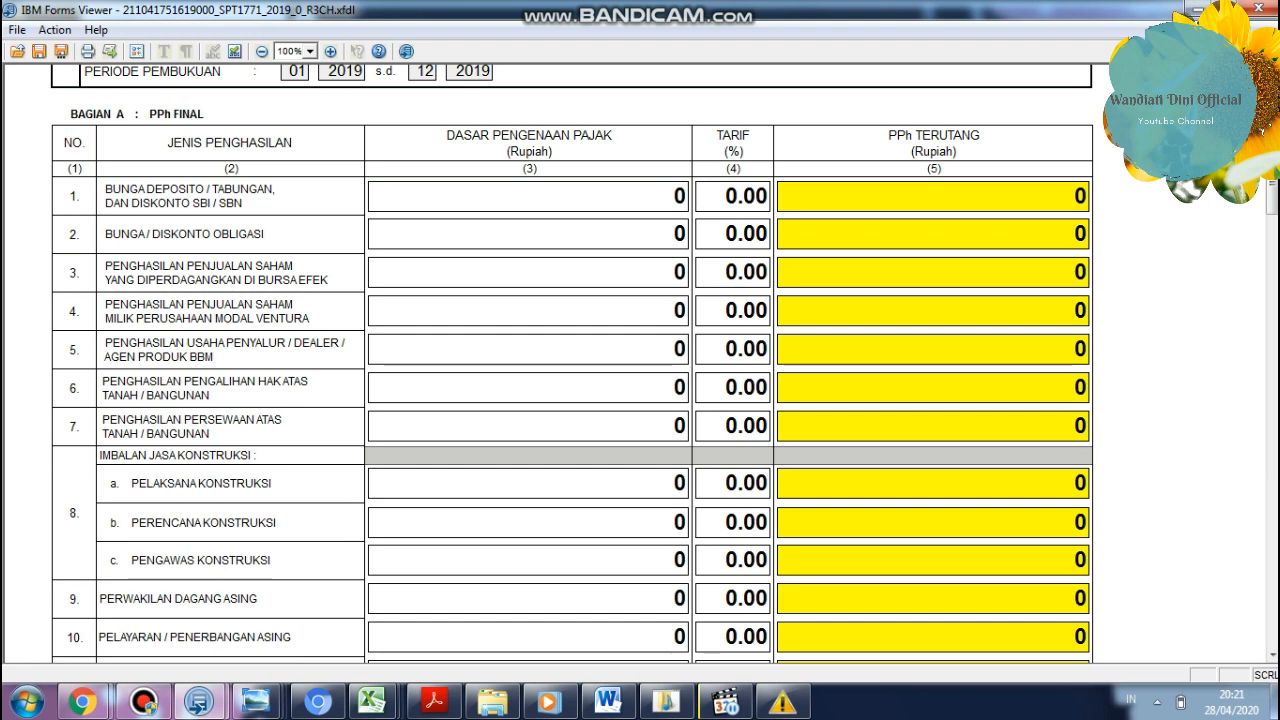
scroll(1212, 330, up, 3)
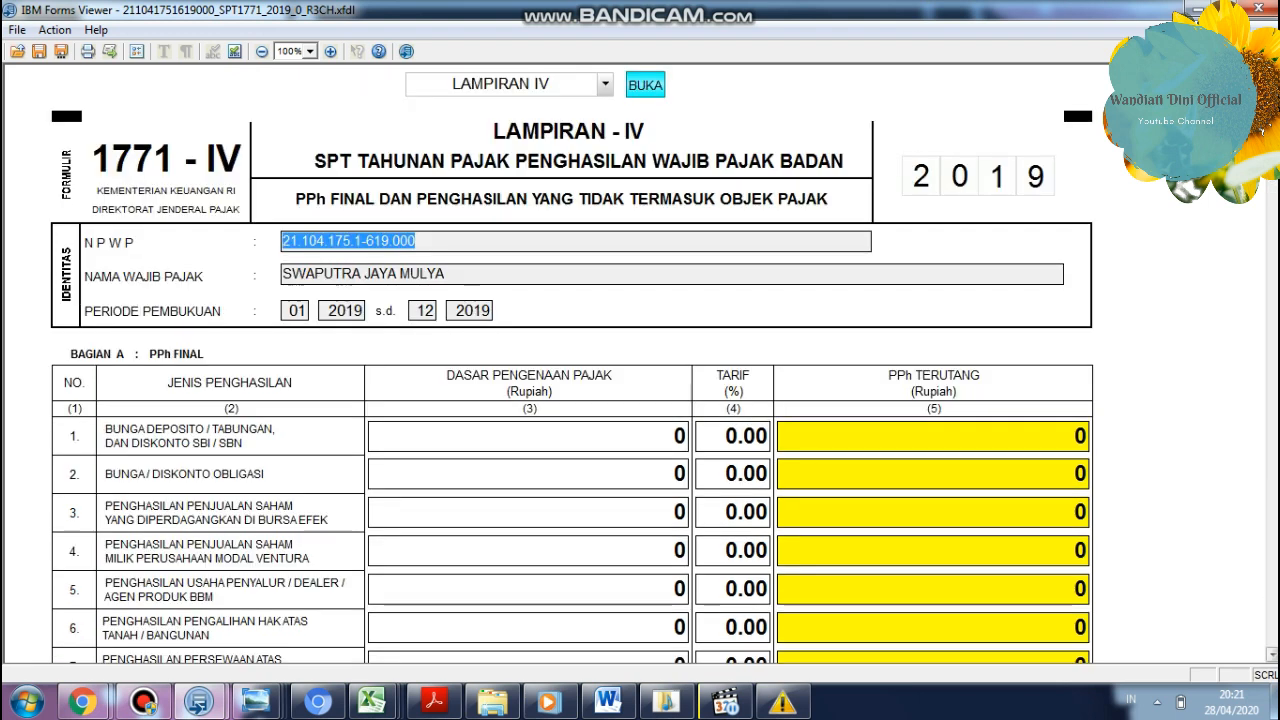
click(604, 84)
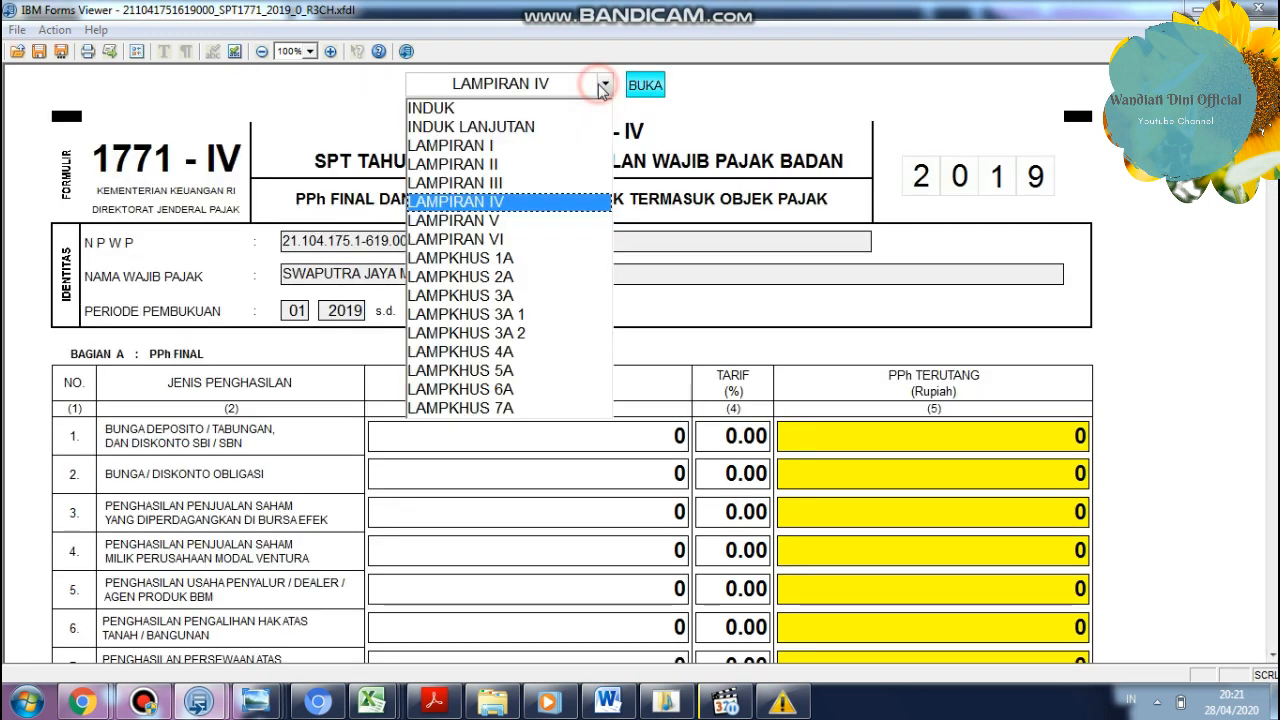
Step: Load LAMPIRAN III and page through the PPh Pasal 22 and 23/26 tables, both totalling 0
click(472, 184)
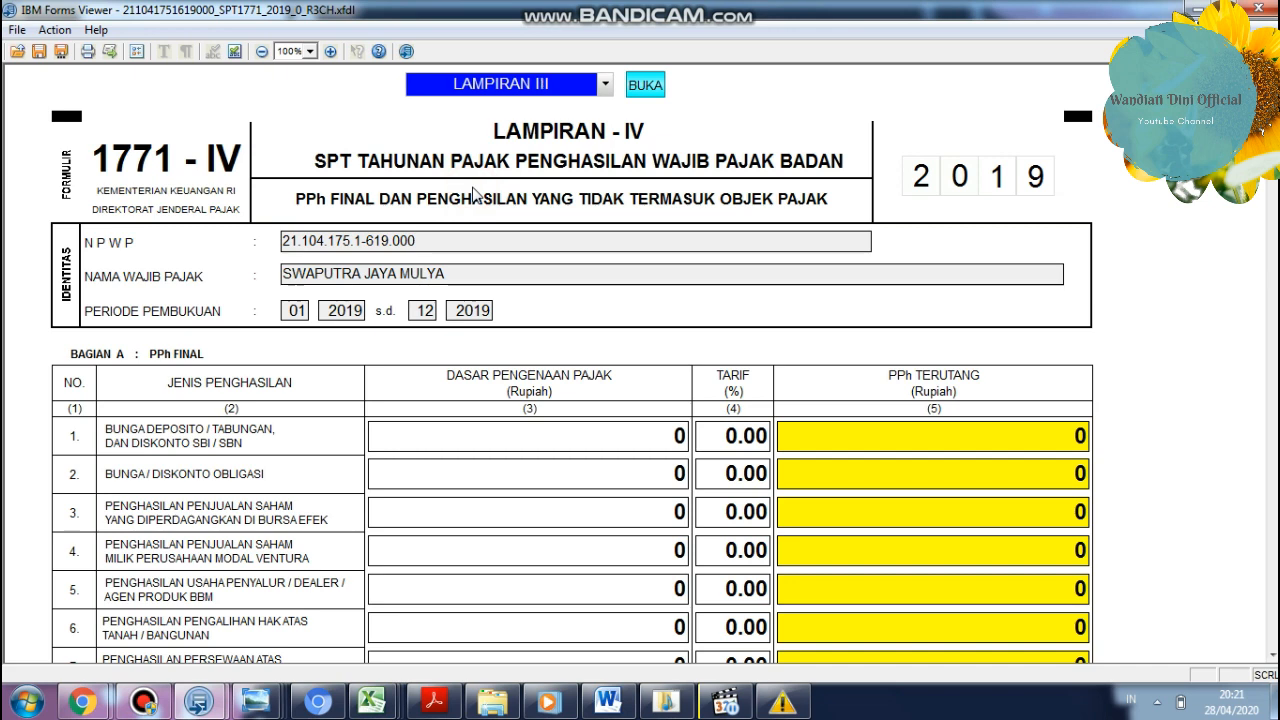
click(643, 86)
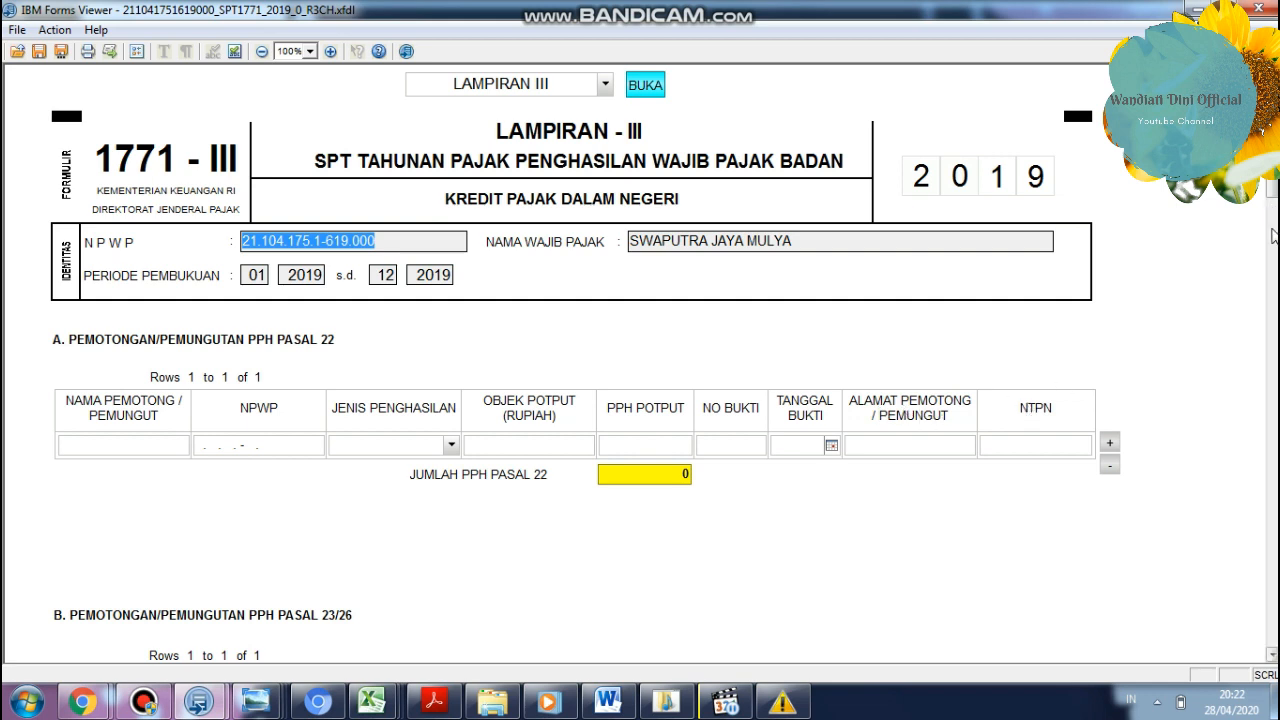
click(1274, 262)
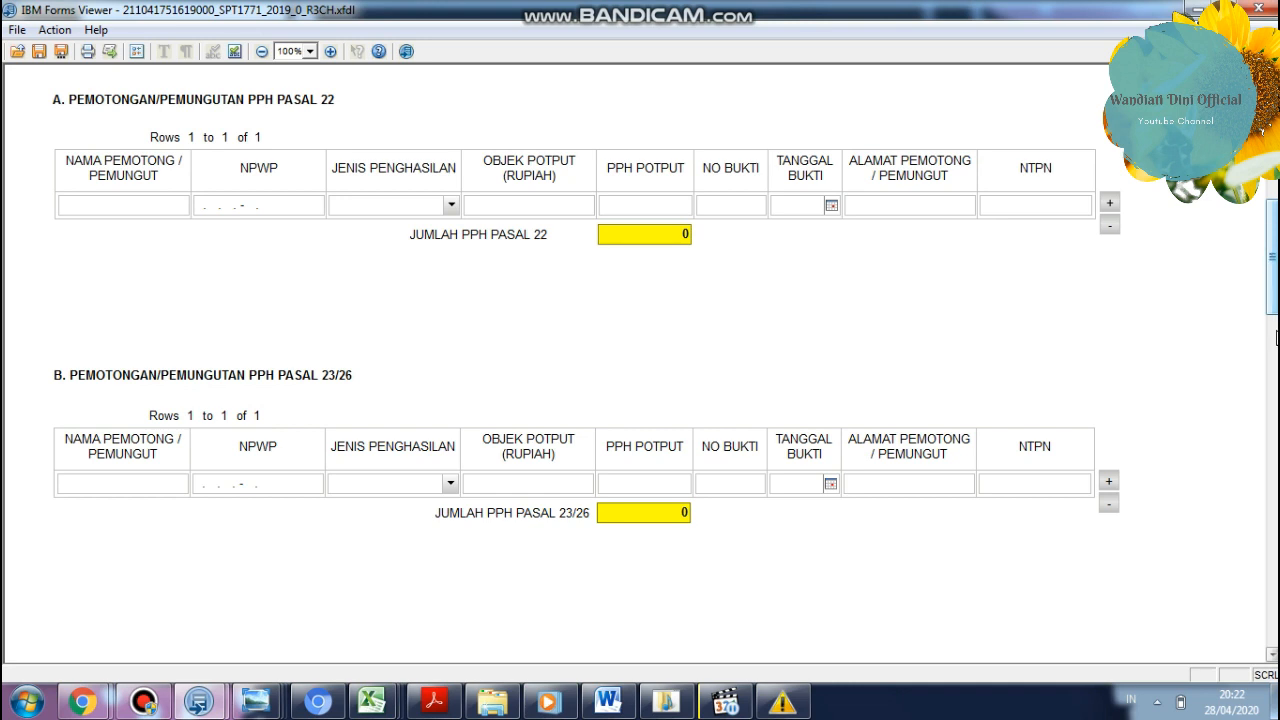
click(1276, 340)
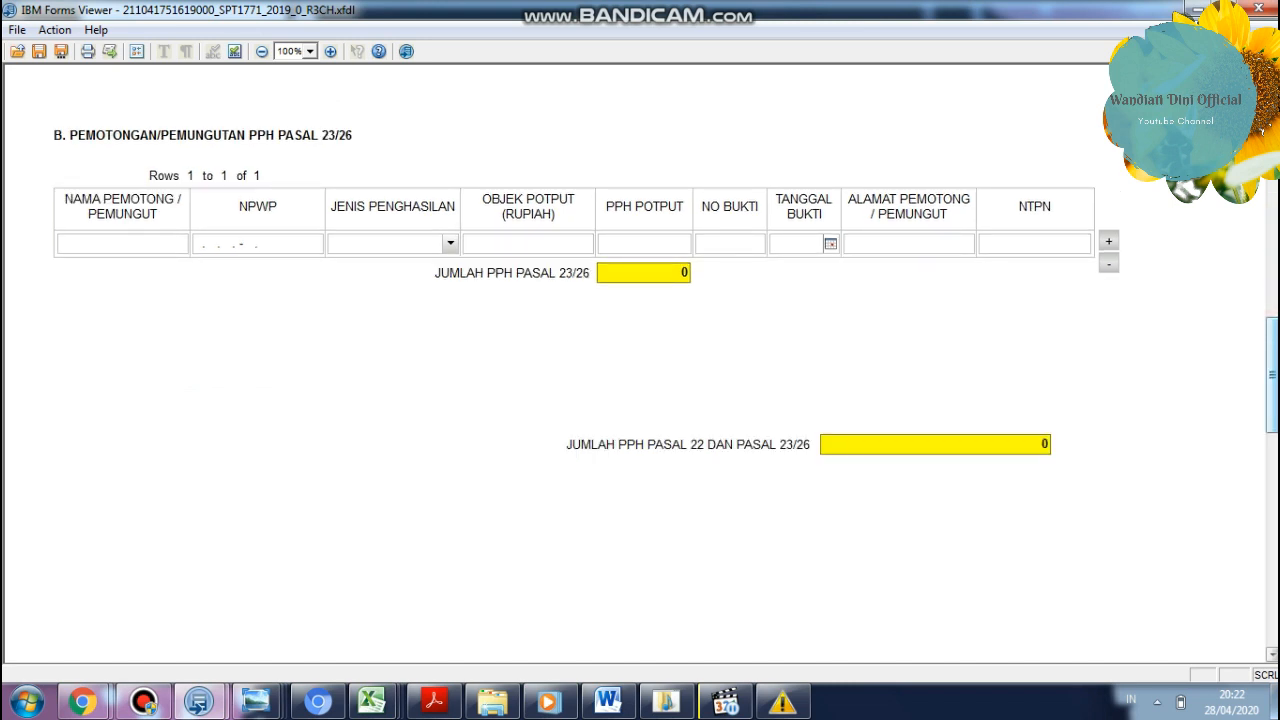
click(1276, 505)
click(1276, 250)
click(1276, 250)
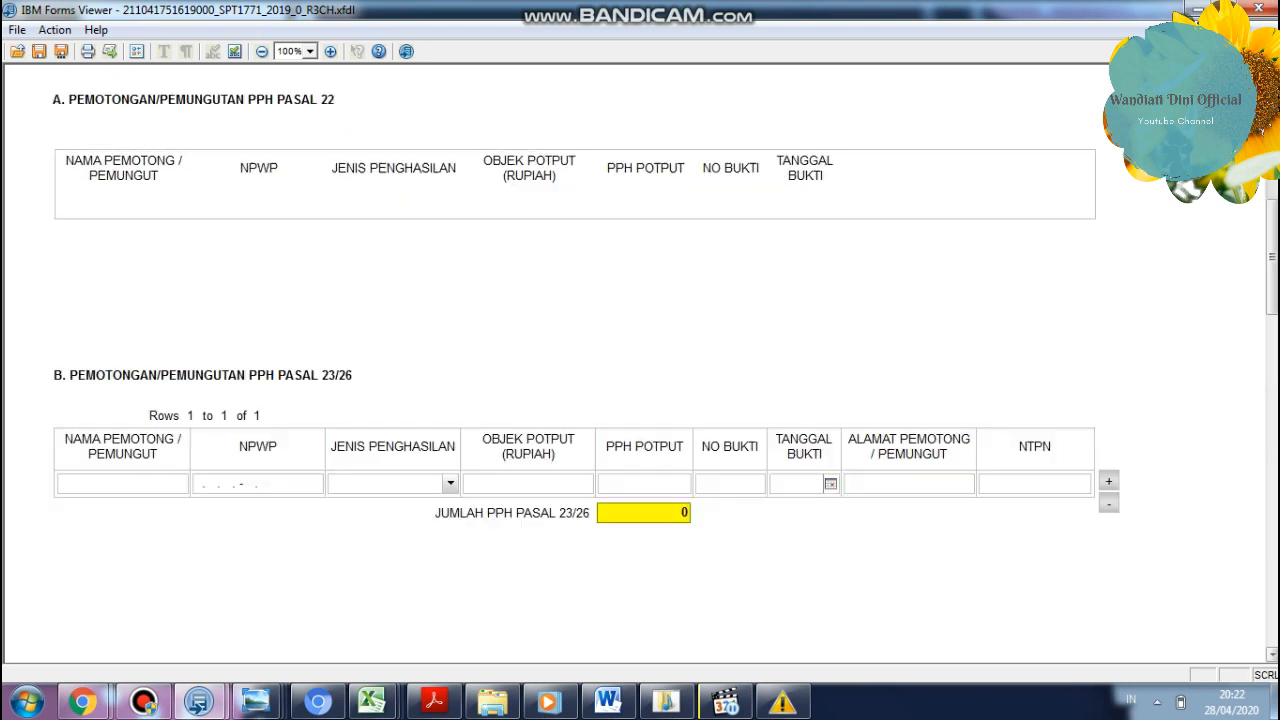
click(1276, 250)
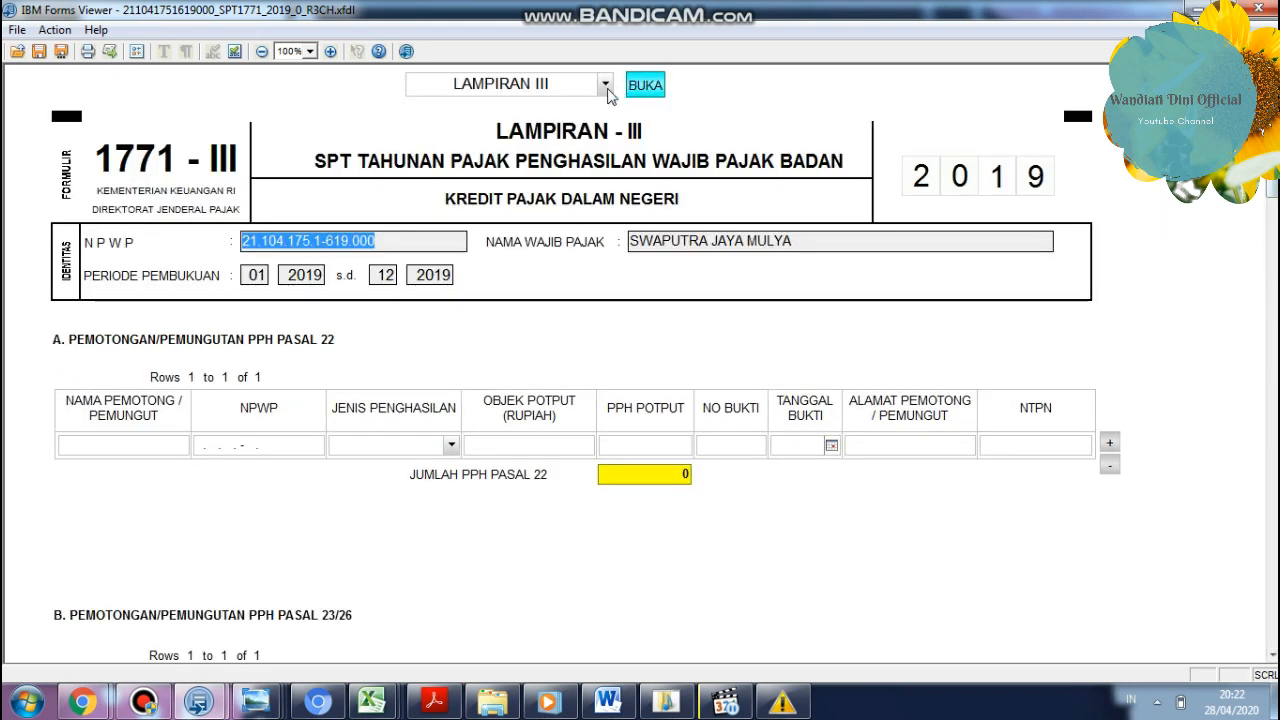
click(605, 85)
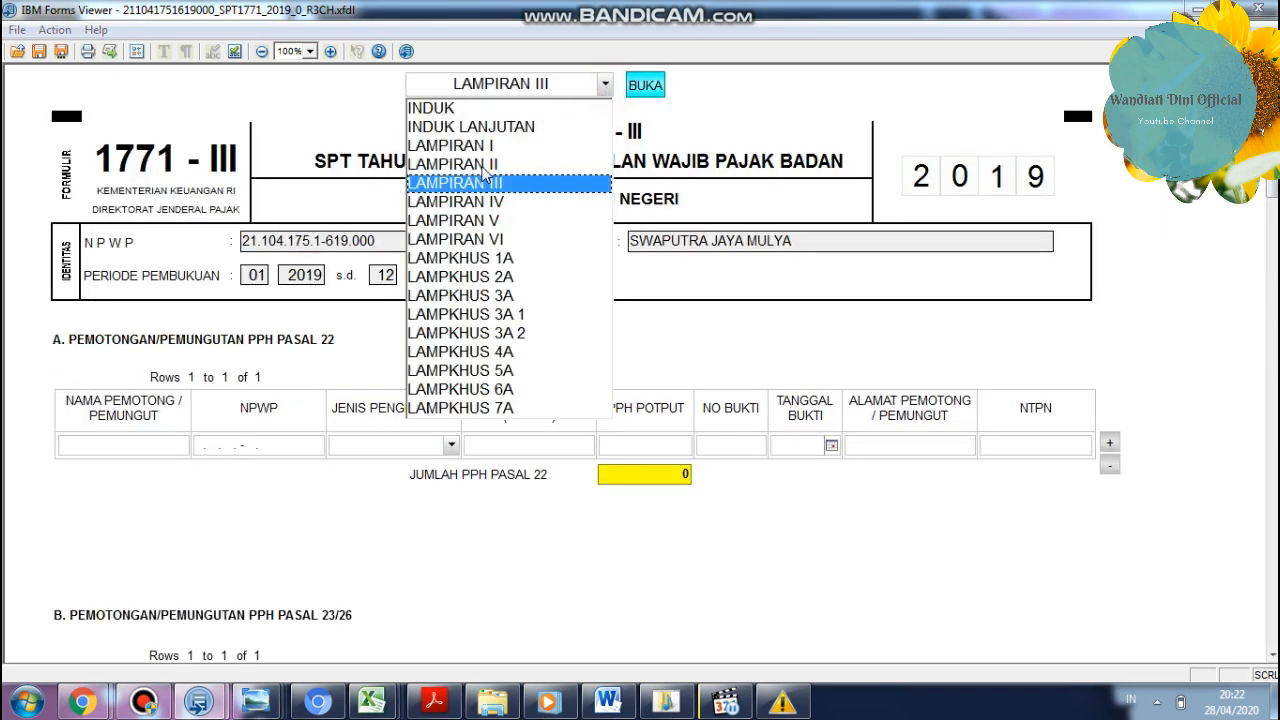
Step: Load LAMPIRAN II and dismiss the Windows colour-scheme prompt
click(484, 170)
click(645, 85)
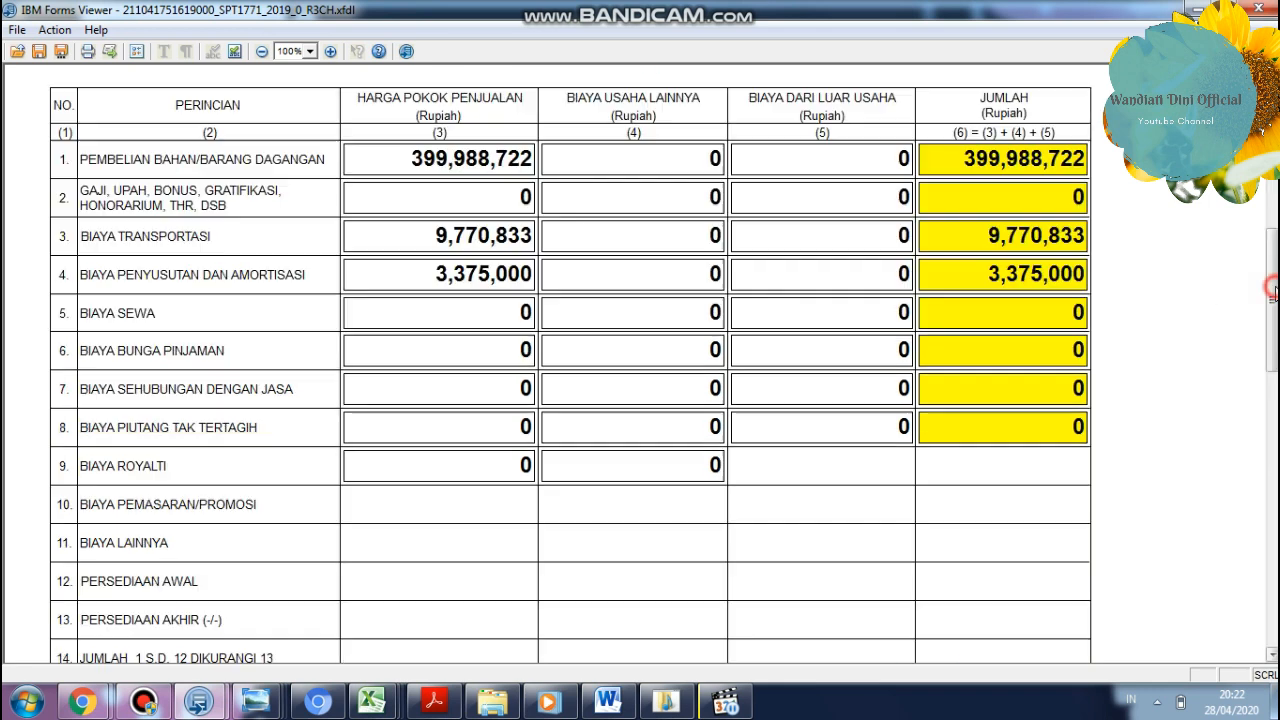
scroll(1274, 293, down, 3)
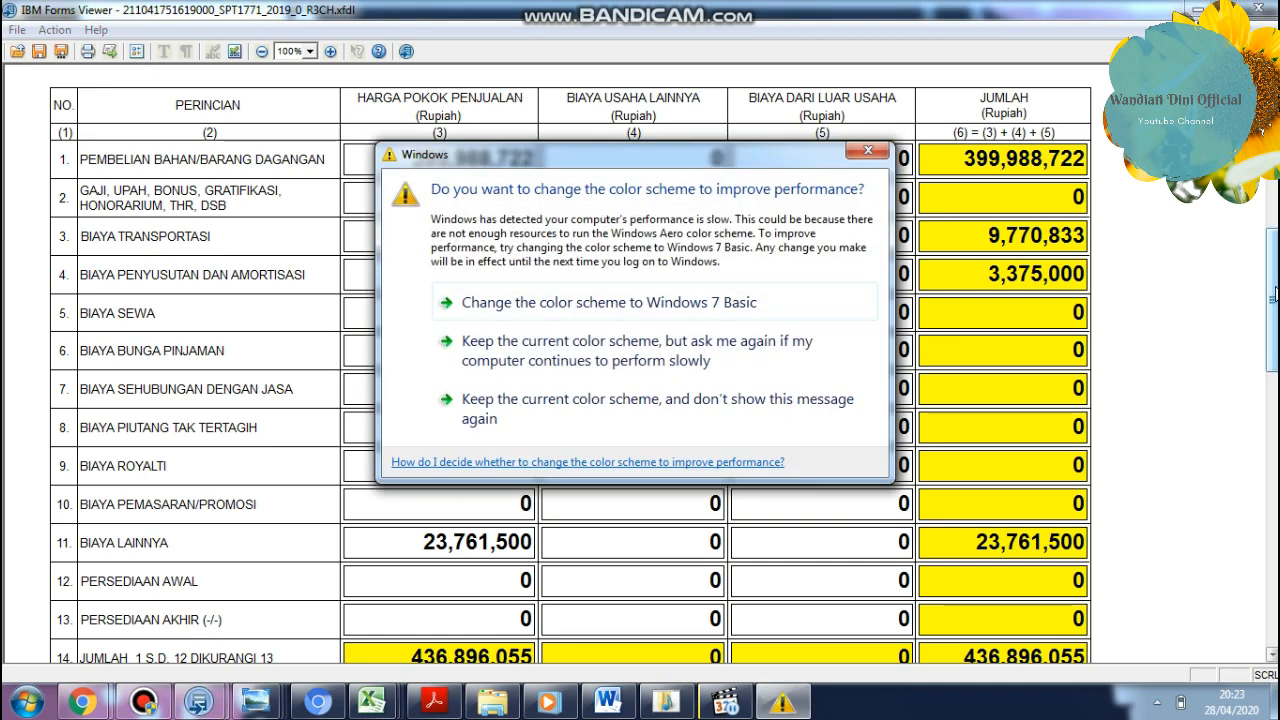
click(868, 151)
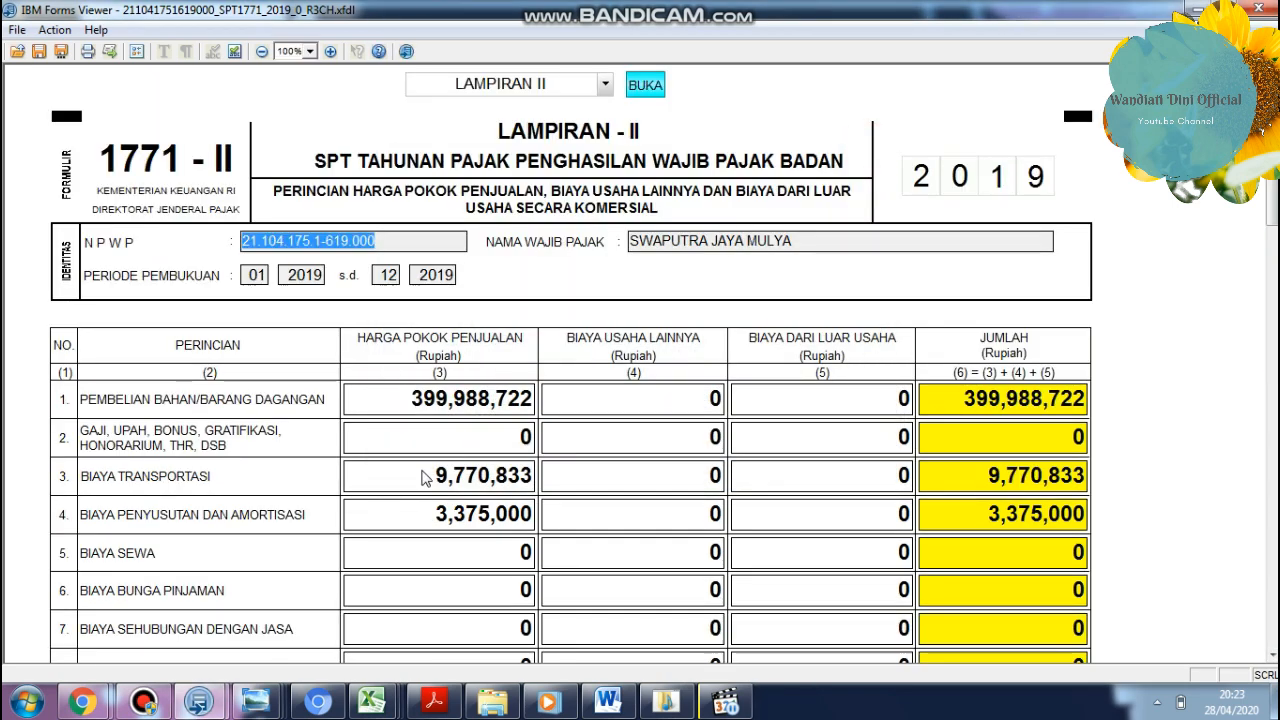
click(143, 704)
click(143, 704)
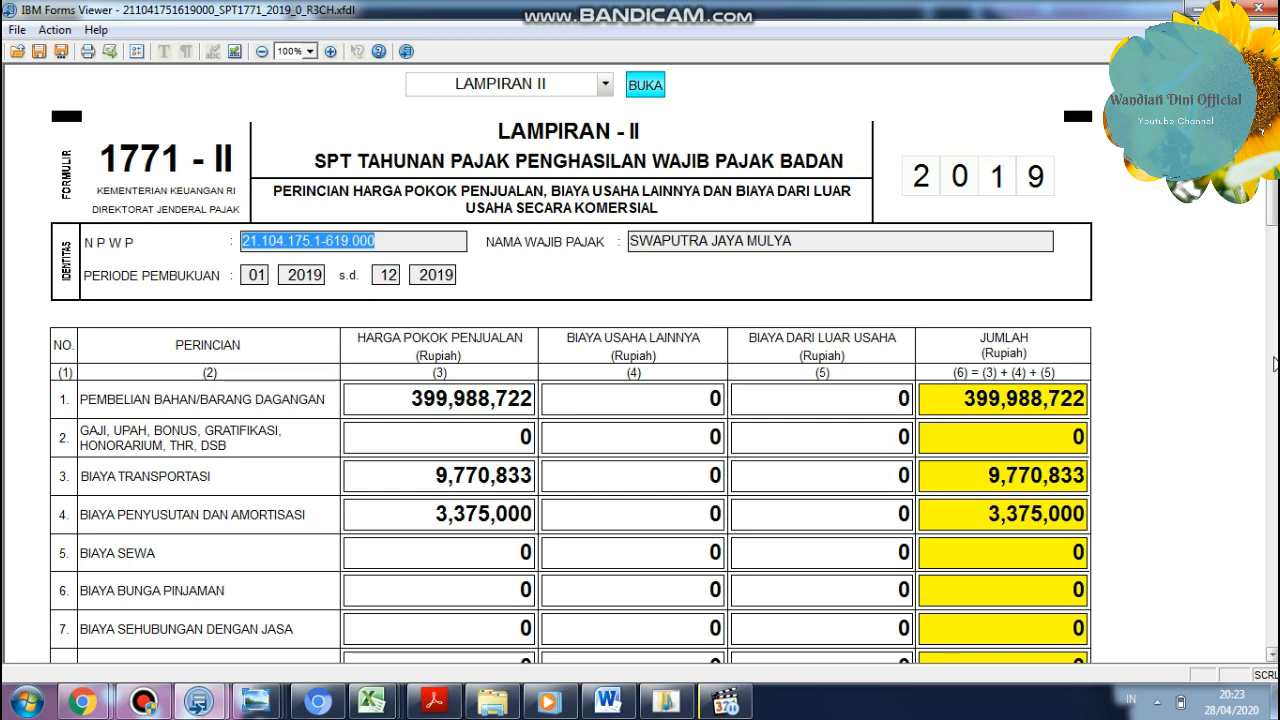
Step: Page through the cost table down to the row 14 total of 436,896,055, then back up
click(1270, 358)
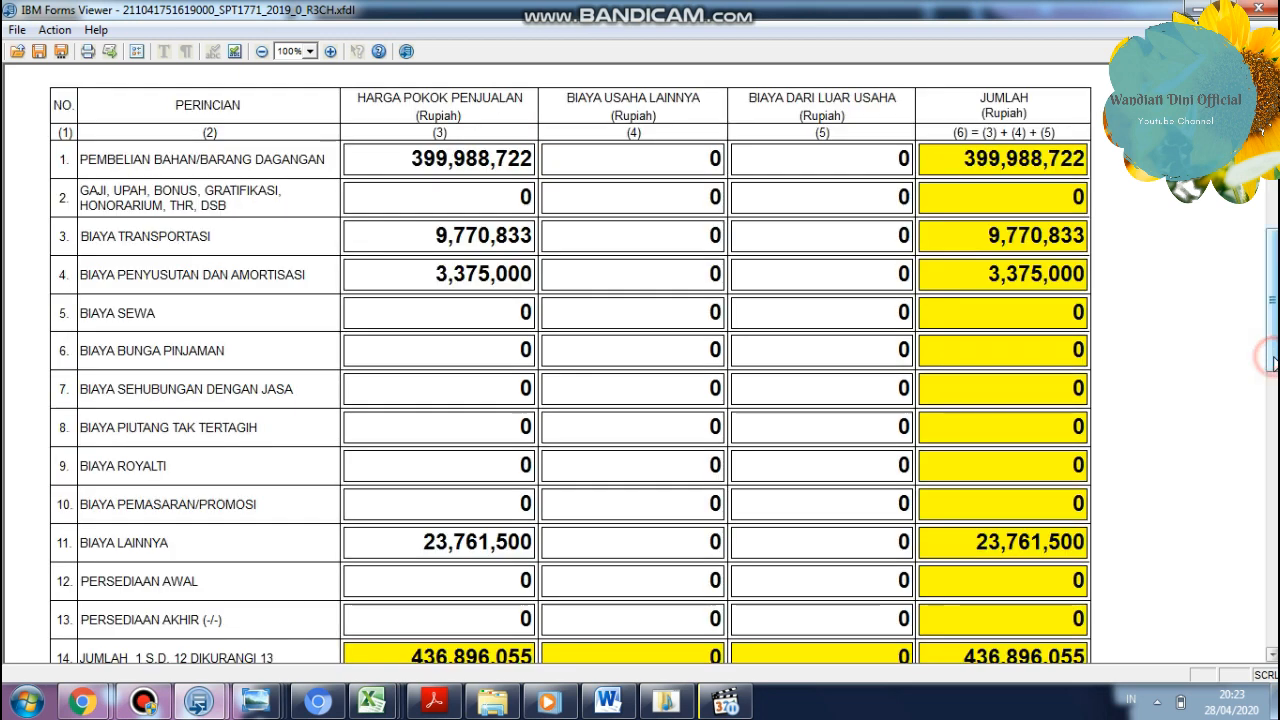
click(1270, 465)
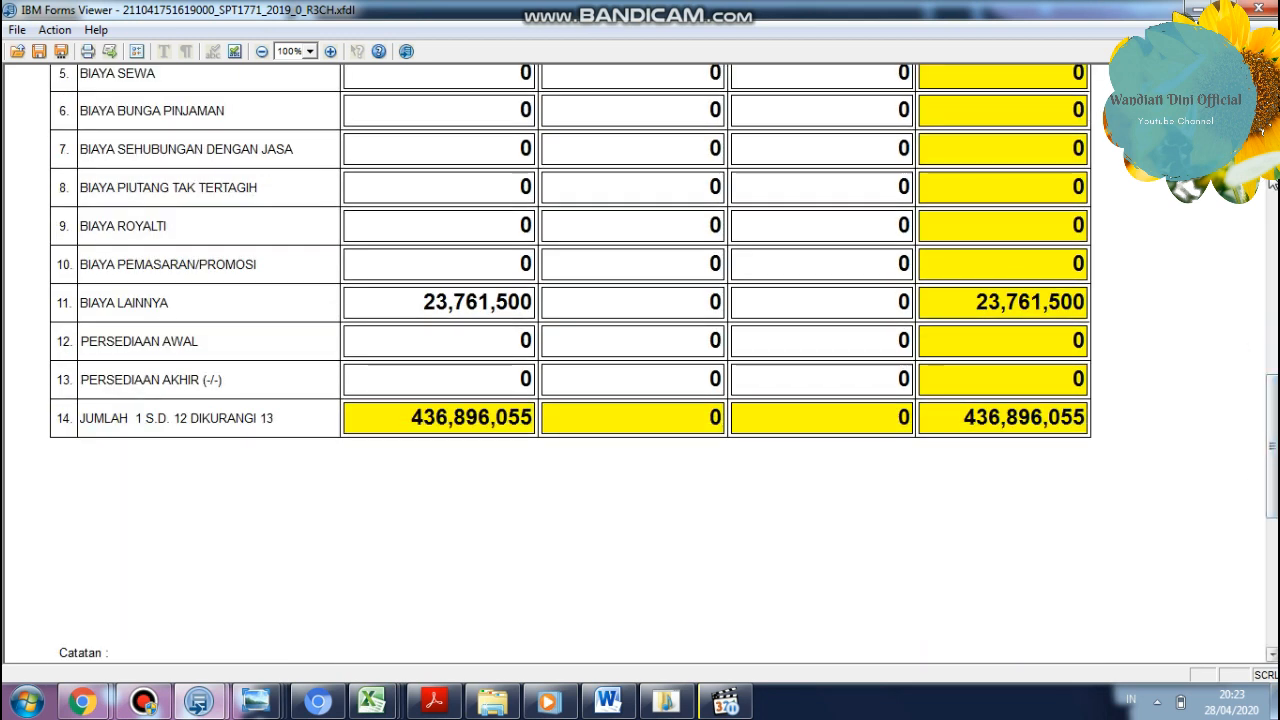
click(1272, 185)
click(1272, 185)
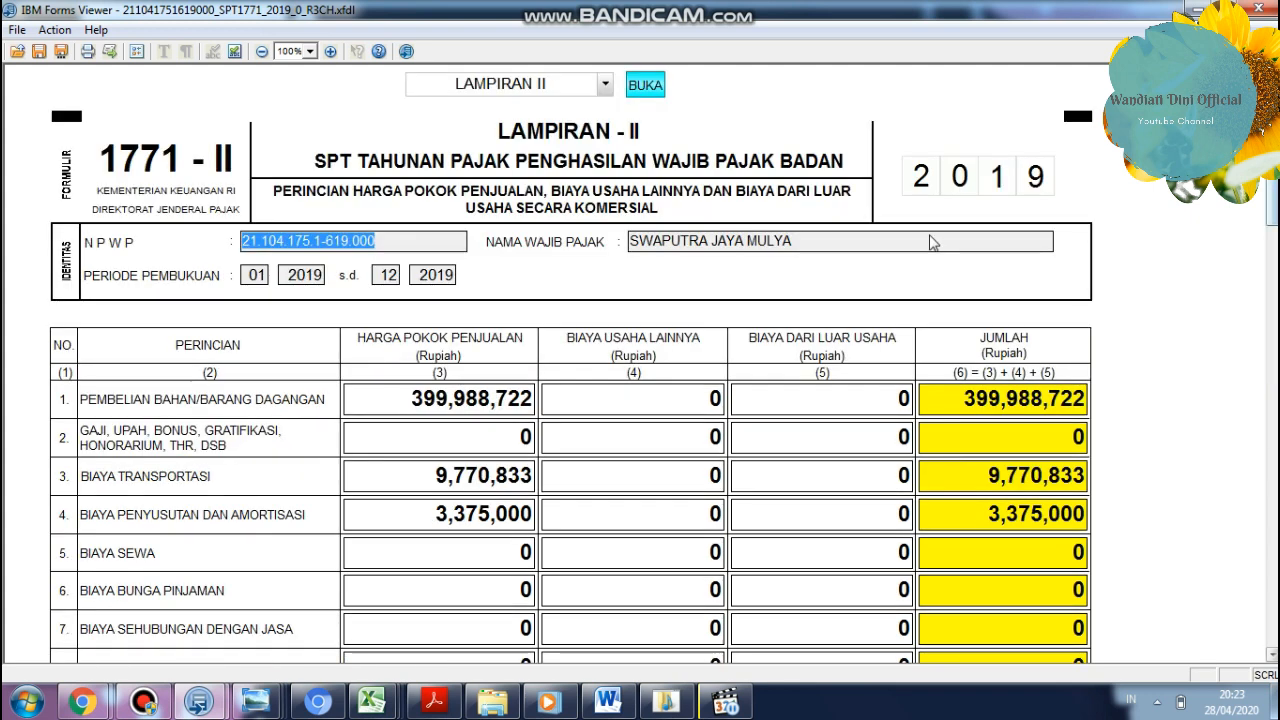
click(605, 88)
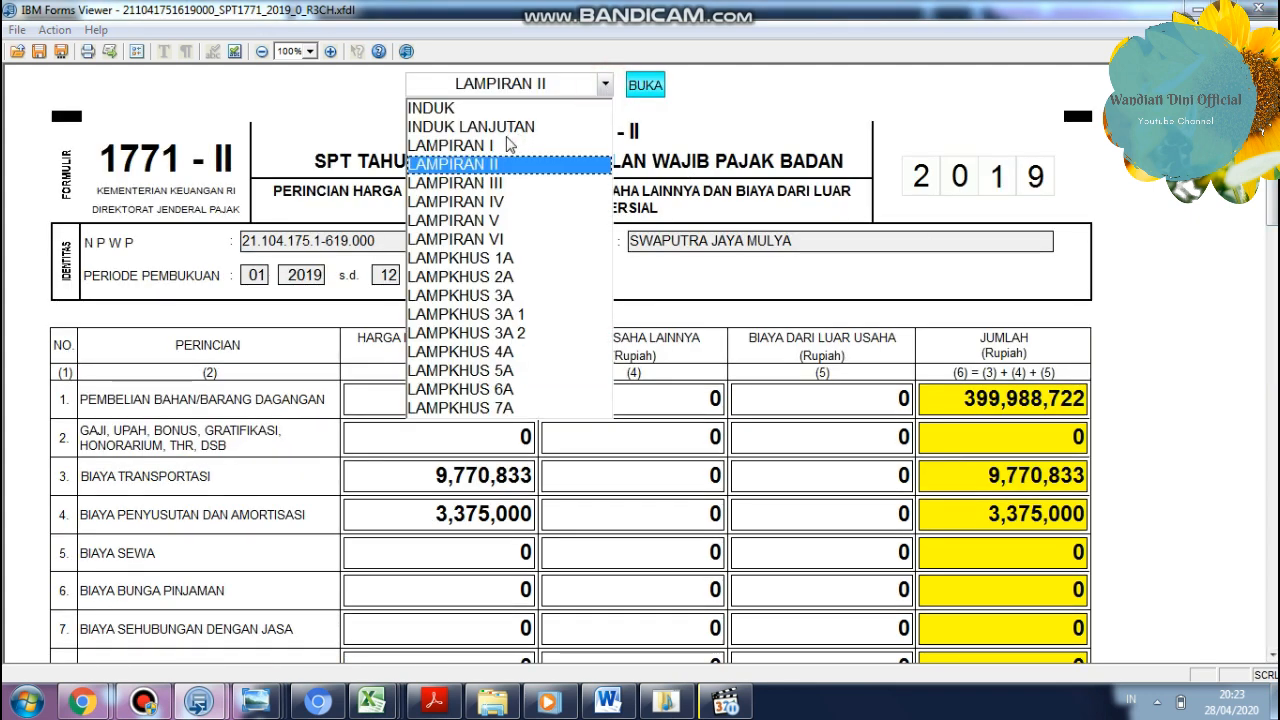
Step: Load LAMPIRAN I and check the 464,720,900 revenue in field 1a
click(486, 143)
click(648, 86)
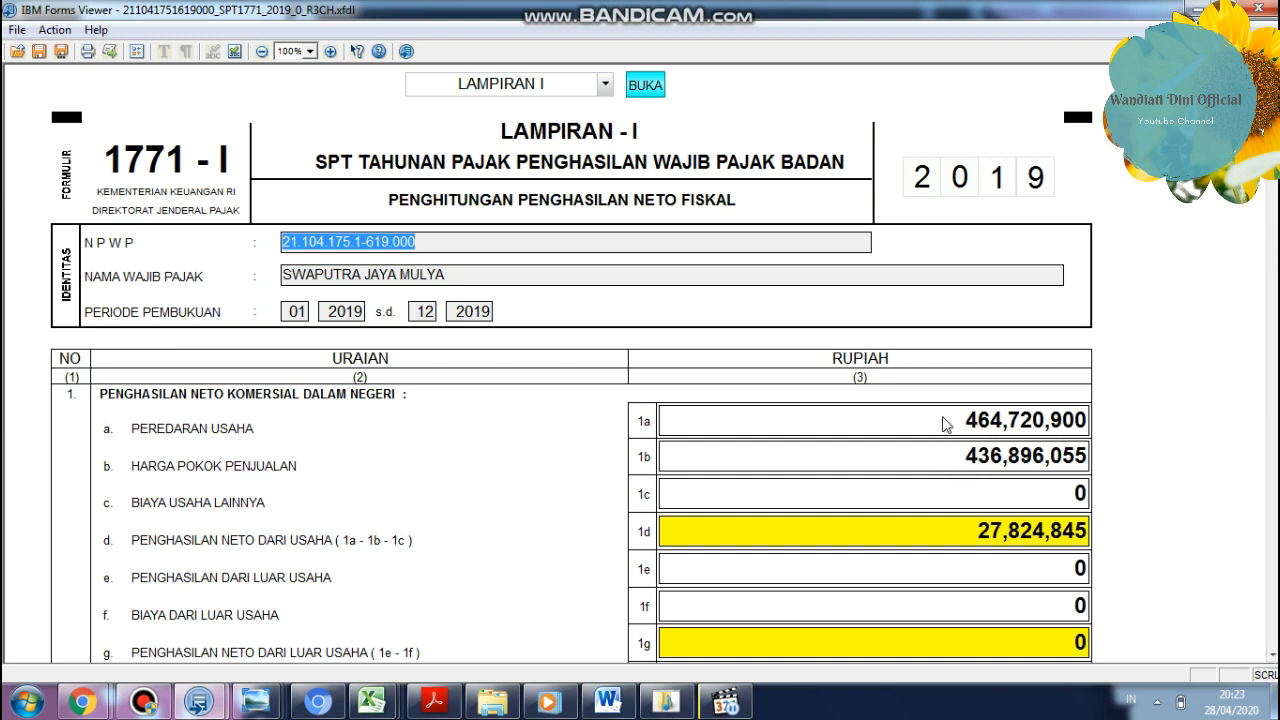
click(956, 424)
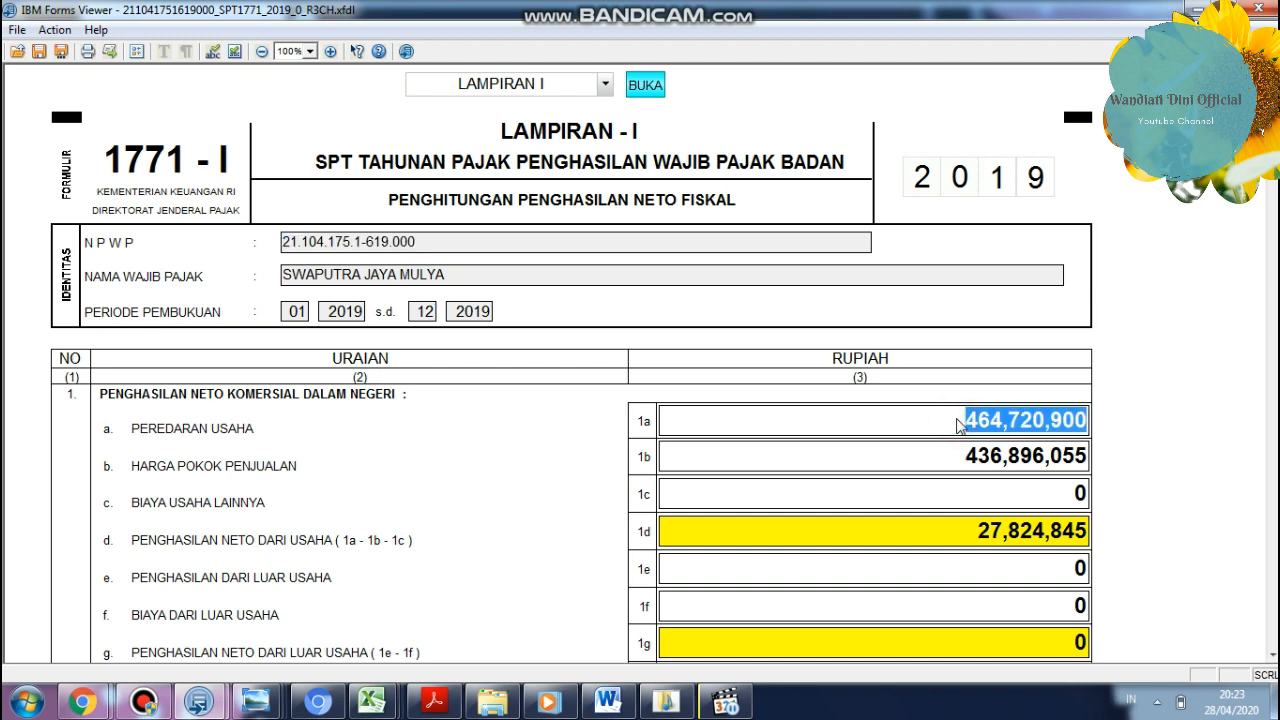
click(956, 424)
click(958, 424)
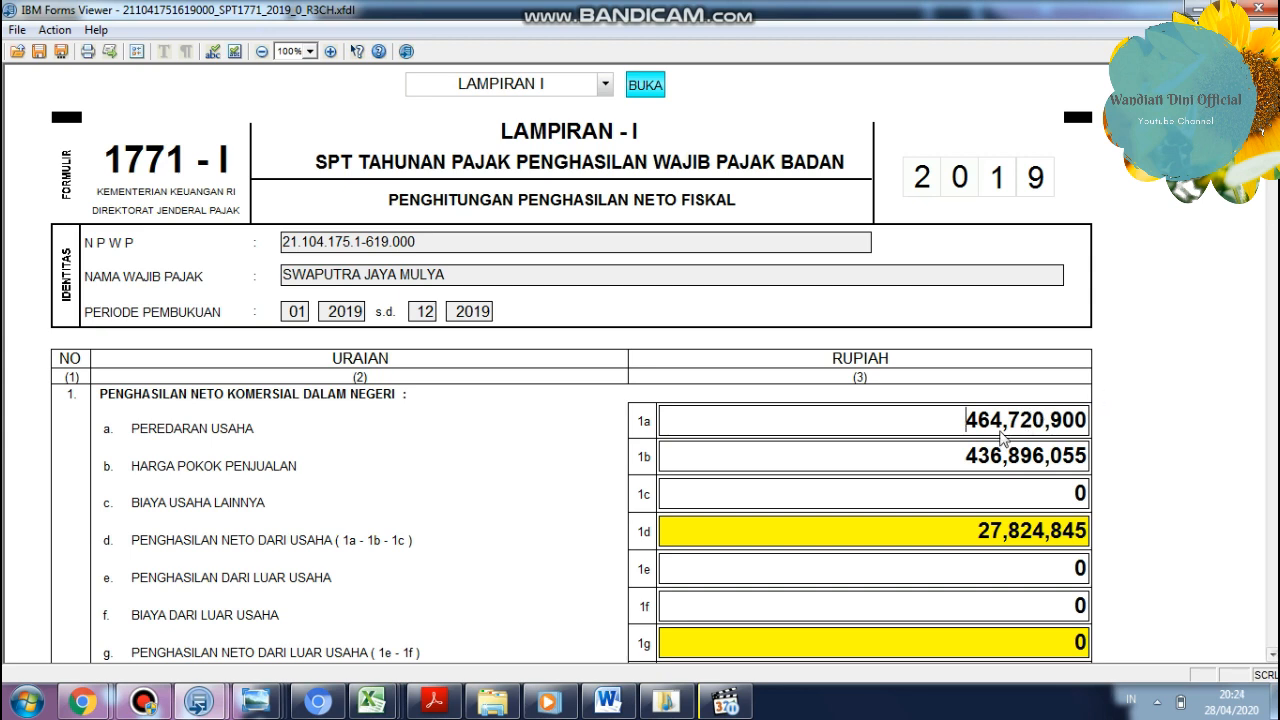
Step: Scroll down through rows 1a to 8, reviewing the 27,824,845 net business income
drag(1272, 212, 1272, 222)
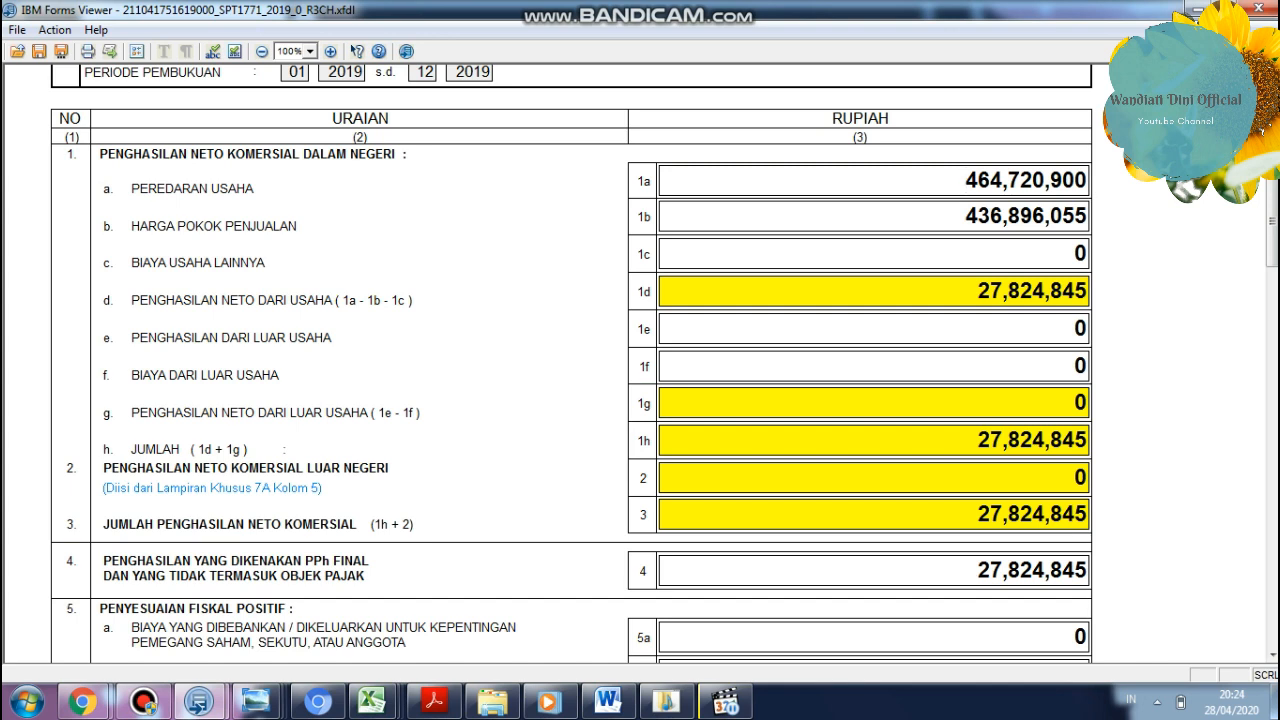
scroll(1274, 332, down, 3)
click(1275, 392)
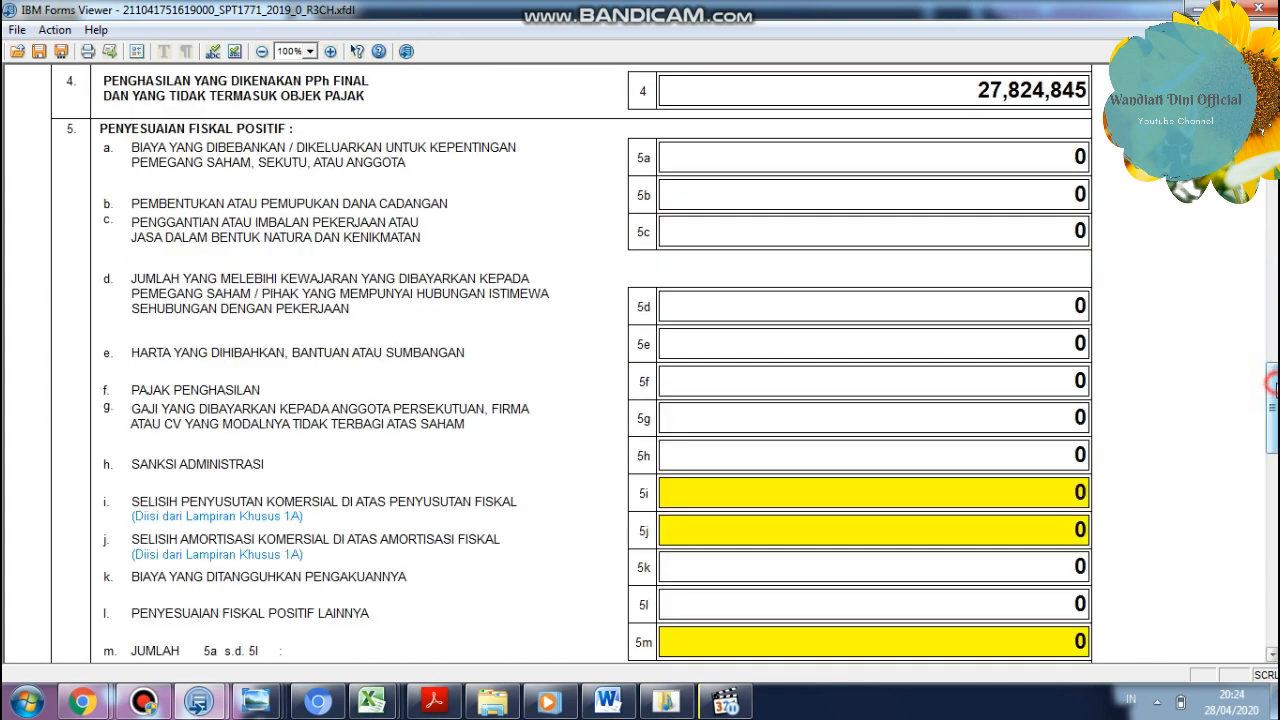
click(1272, 488)
click(1272, 488)
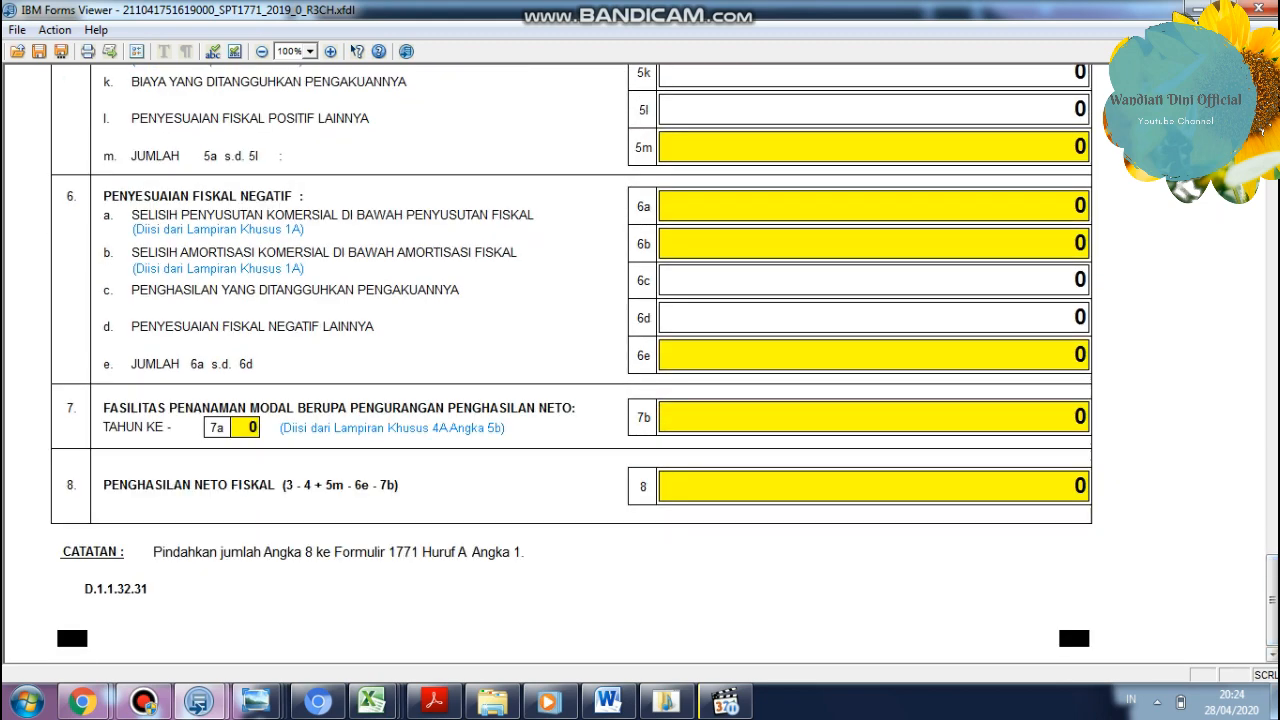
scroll(1071, 604, up, 15)
scroll(572, 380, up, 4)
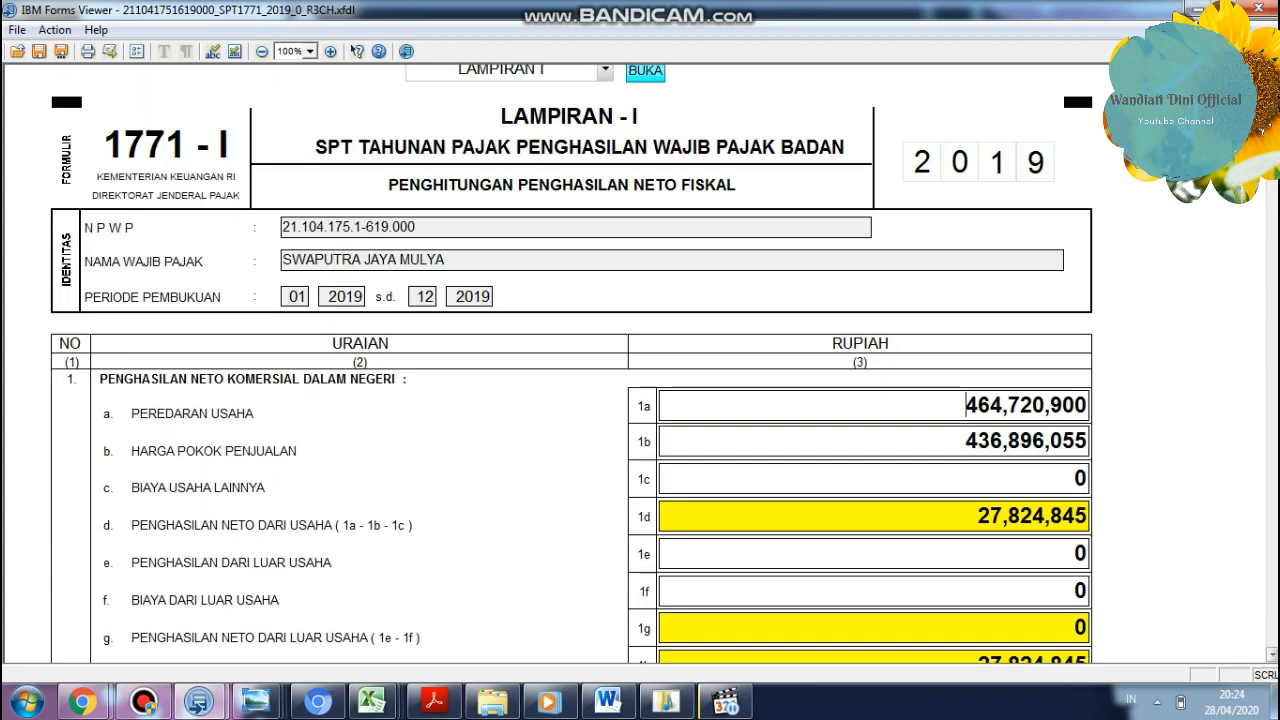
click(600, 76)
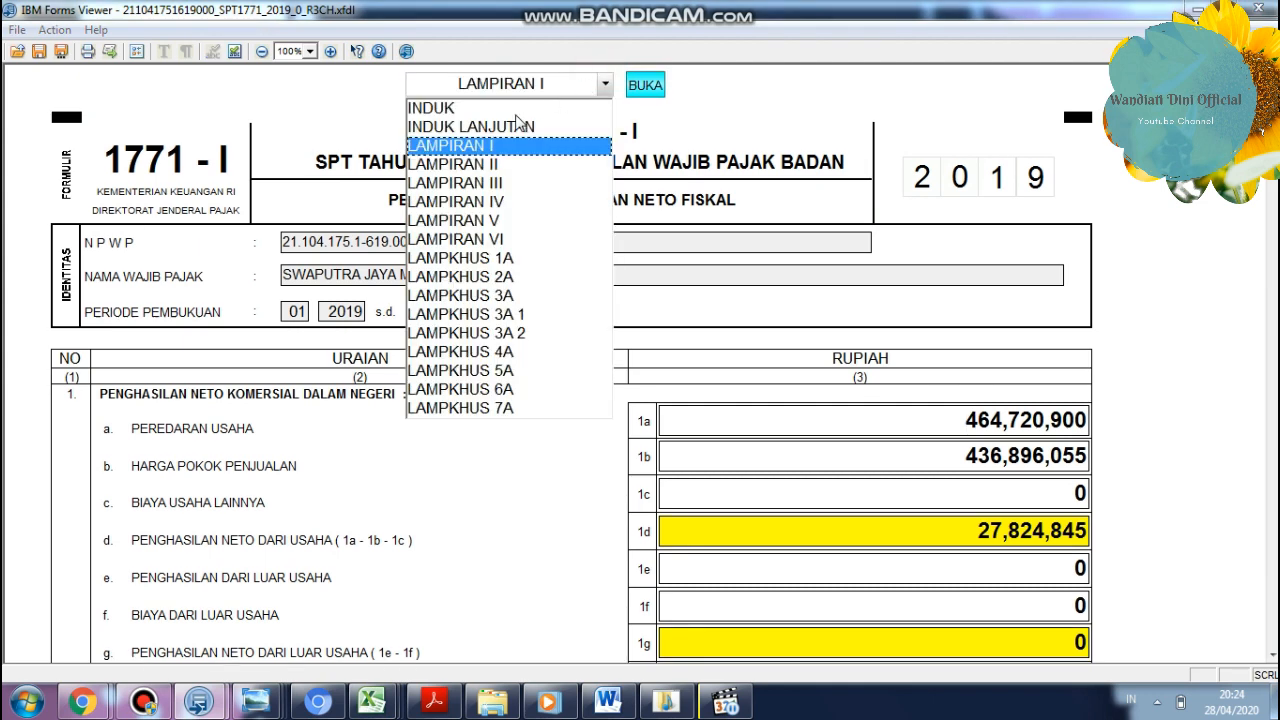
Step: Load INDUK LANJUTAN and page through Halaman 2 down to the signer details
click(518, 126)
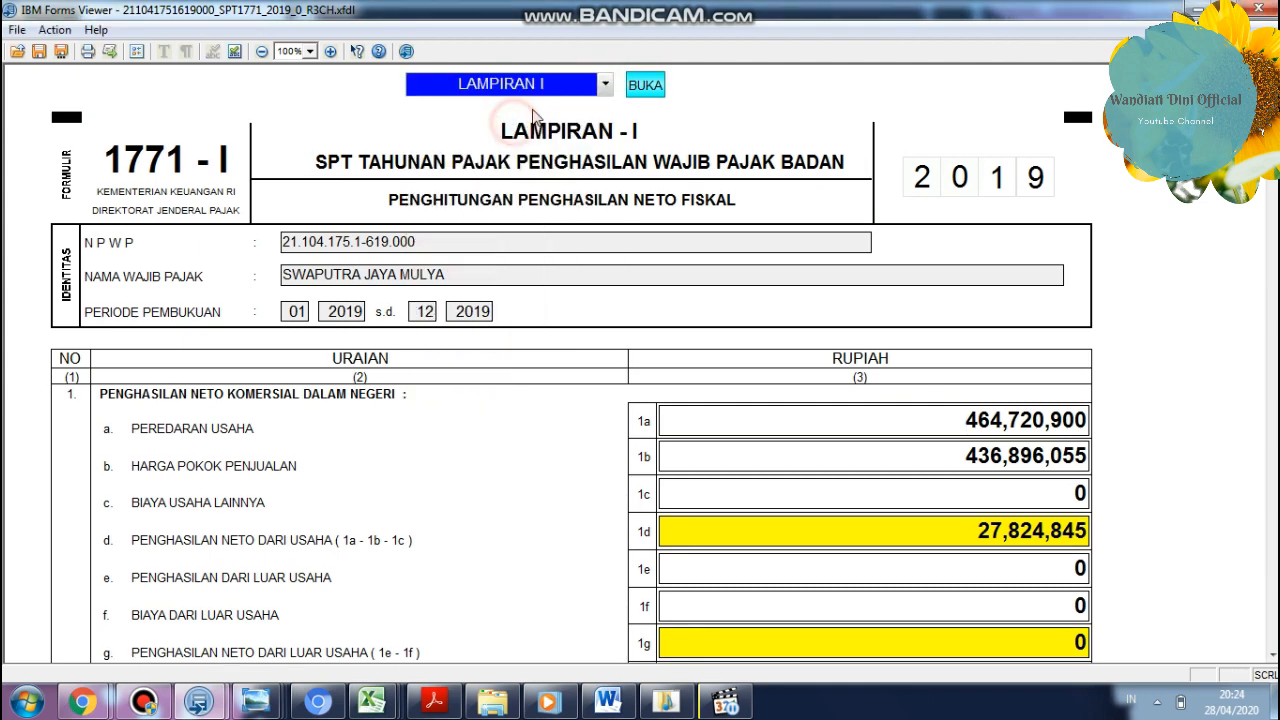
click(645, 85)
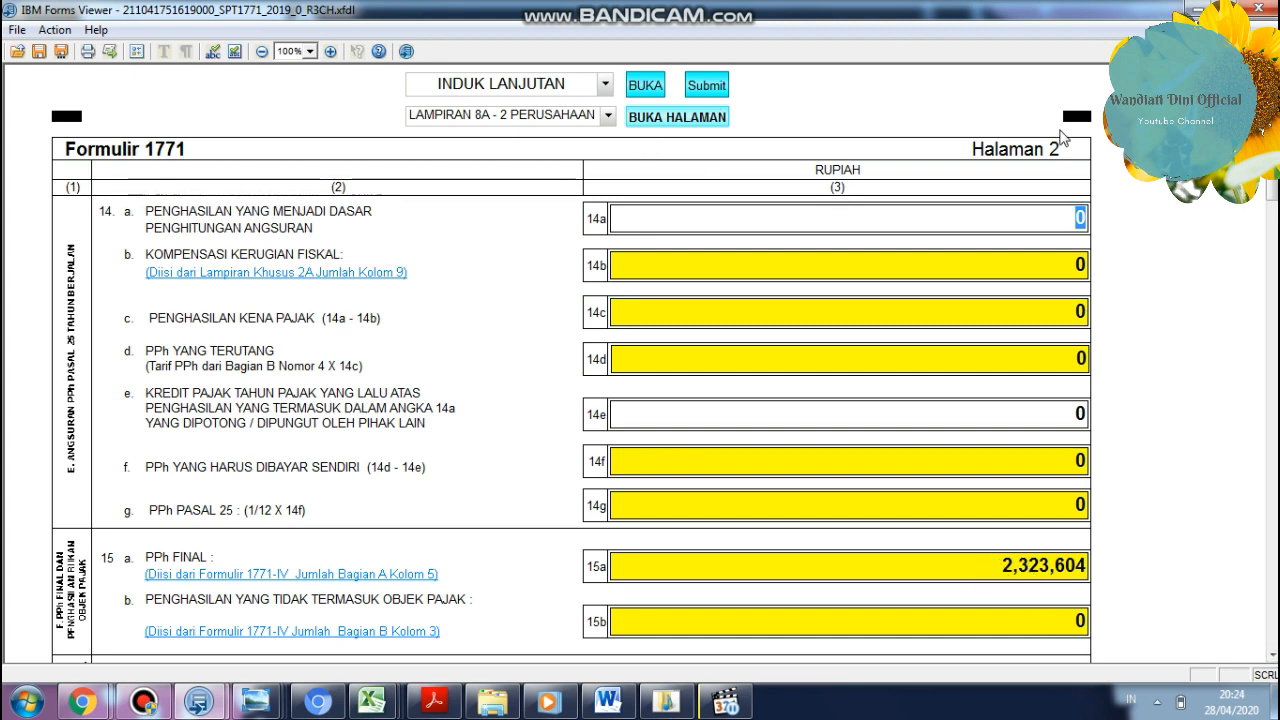
click(1273, 341)
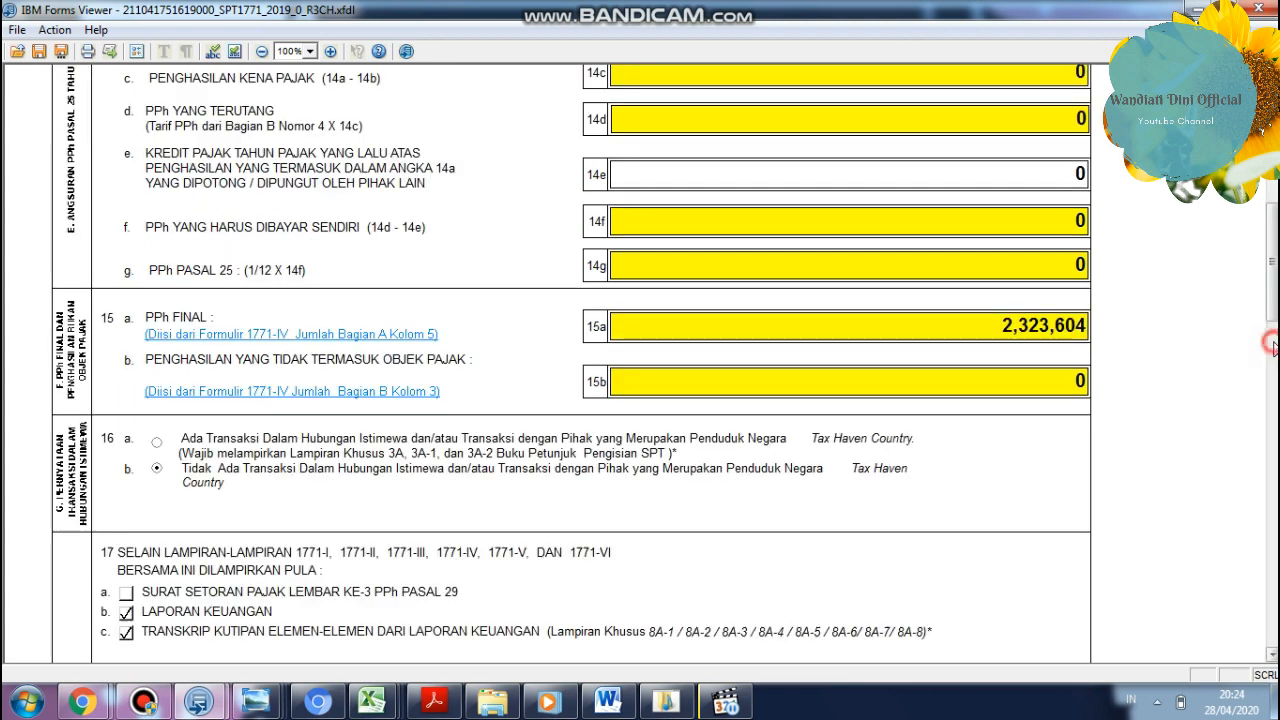
click(1273, 341)
click(1270, 440)
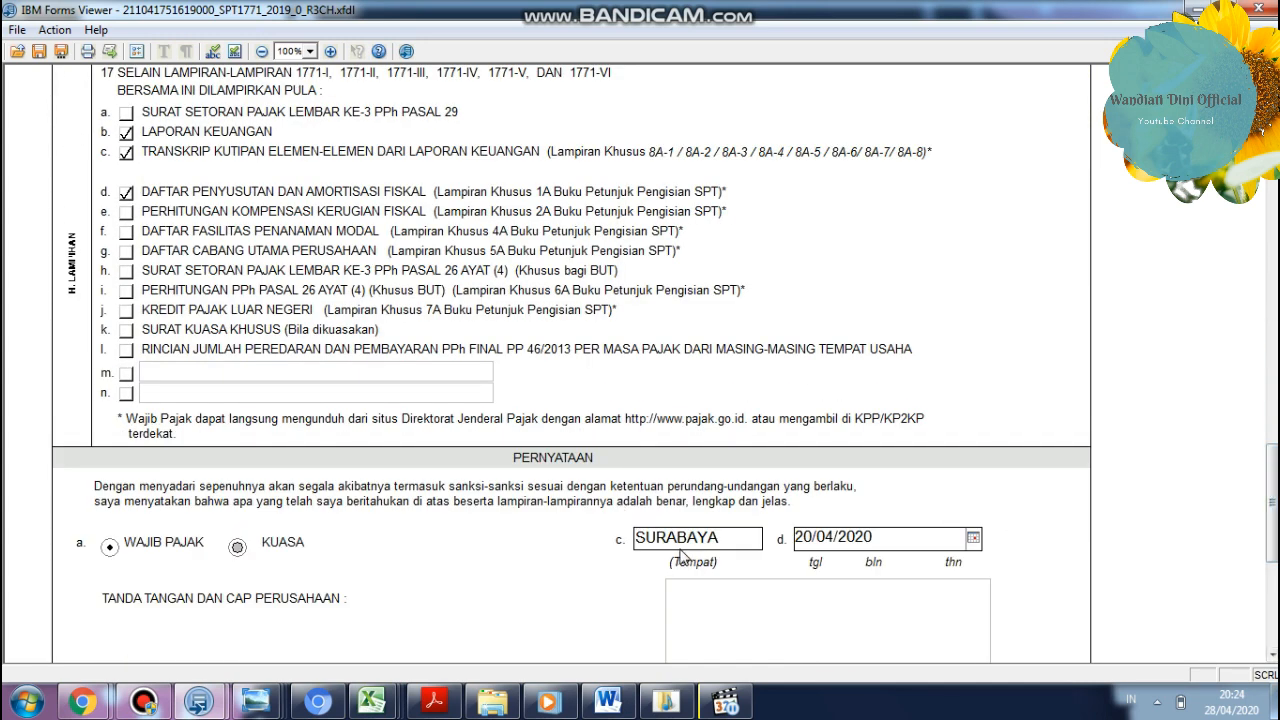
click(1268, 632)
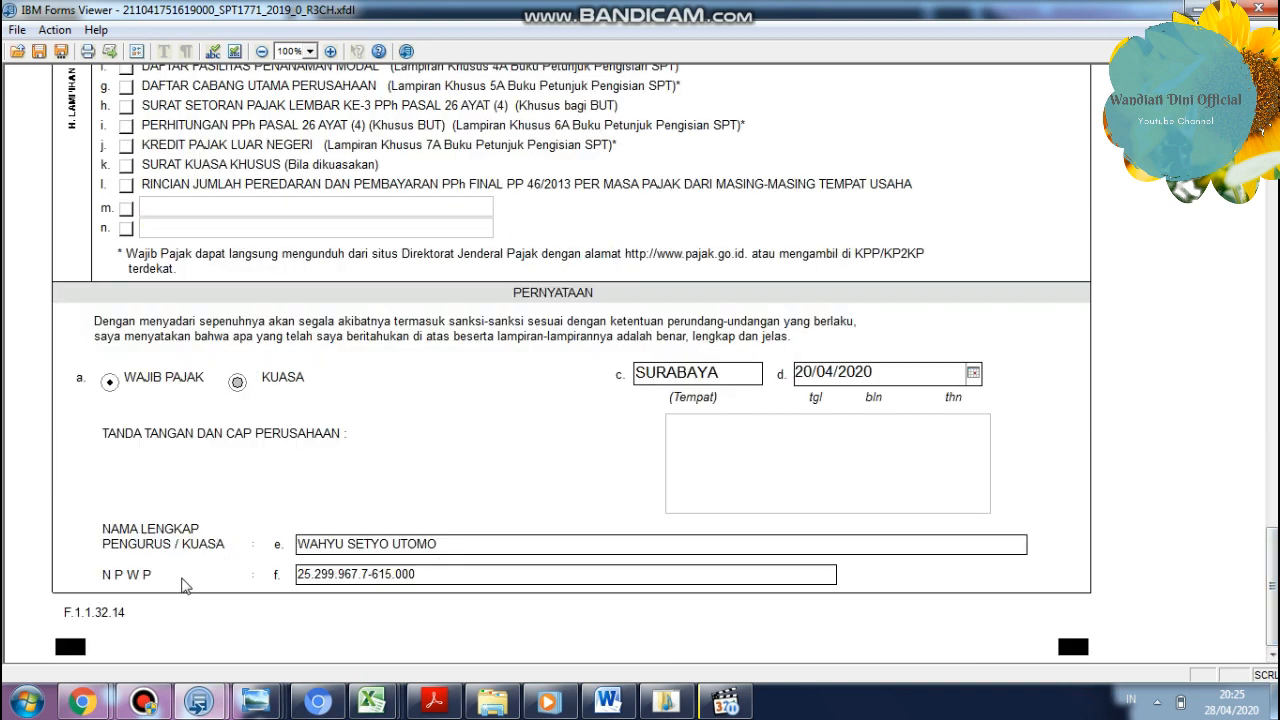
drag(1271, 588, 1271, 140)
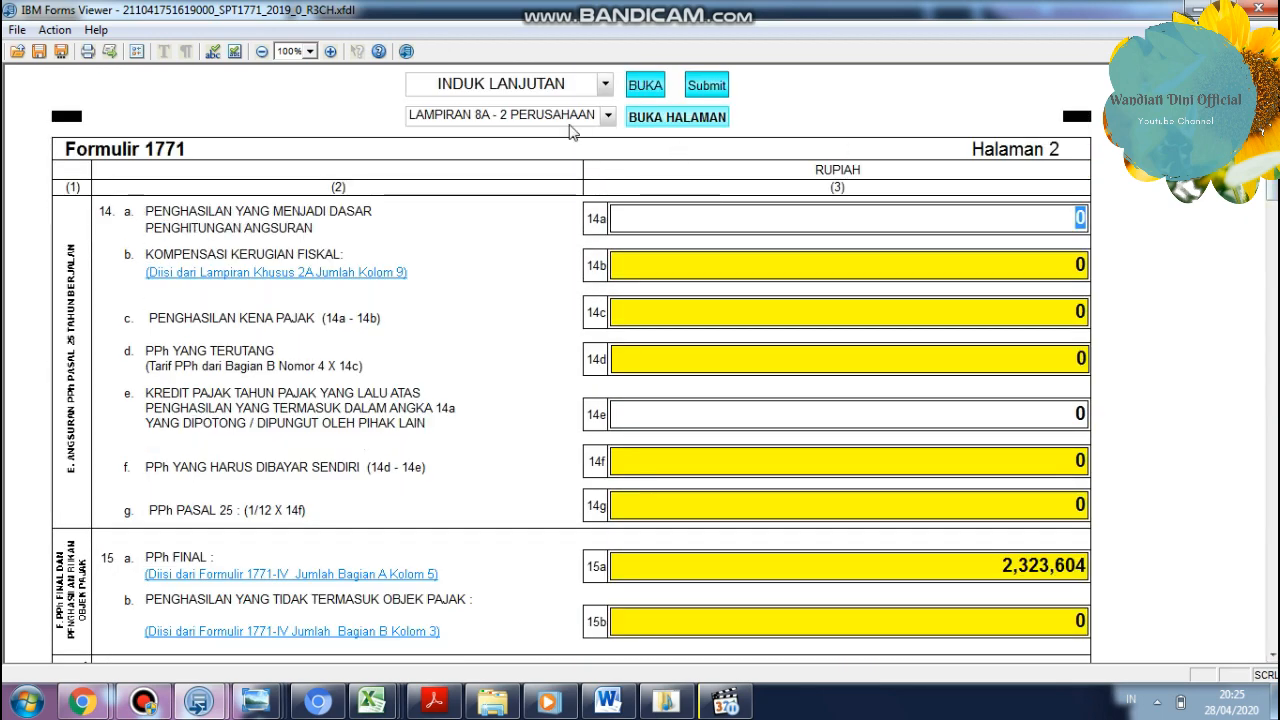
Step: Open the LAMPIRAN 8A-2 Perusahaan Dagang financial transcript page
click(607, 119)
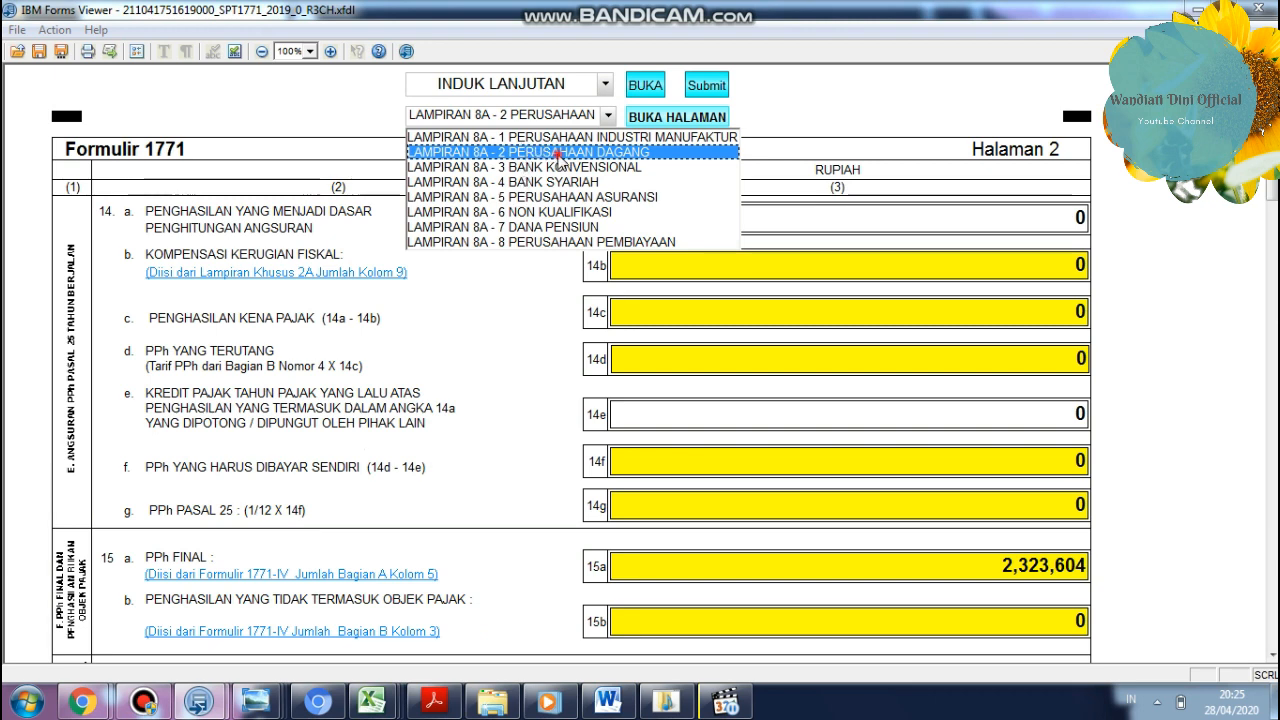
click(557, 155)
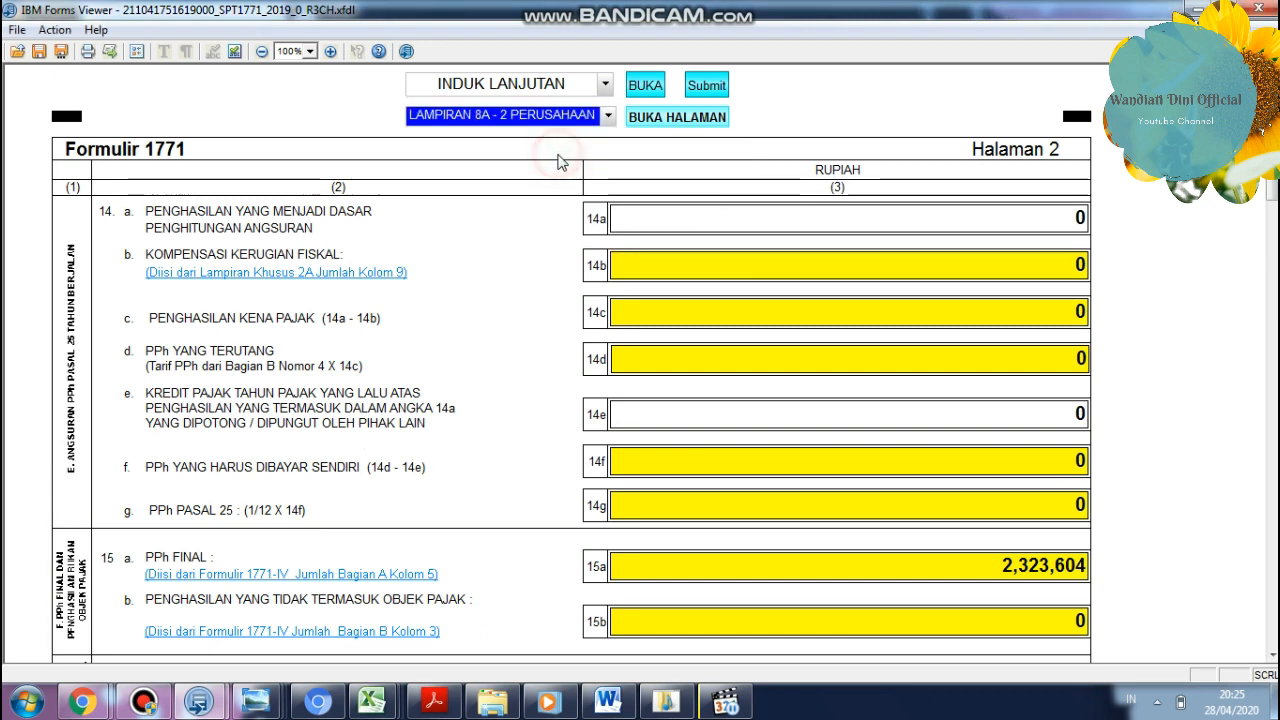
click(646, 118)
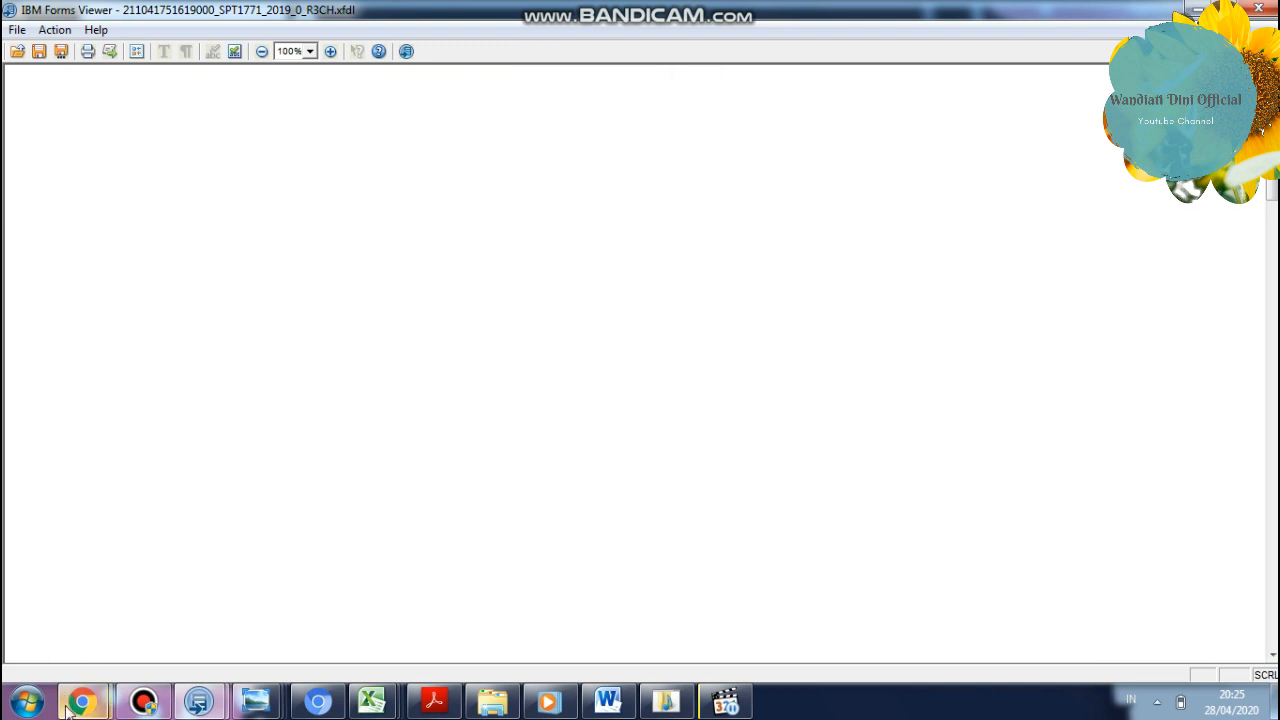
Step: Scroll the 8A-2 balance sheet, confirming both JUMLAH totals equal 272,776,034
click(141, 703)
click(141, 703)
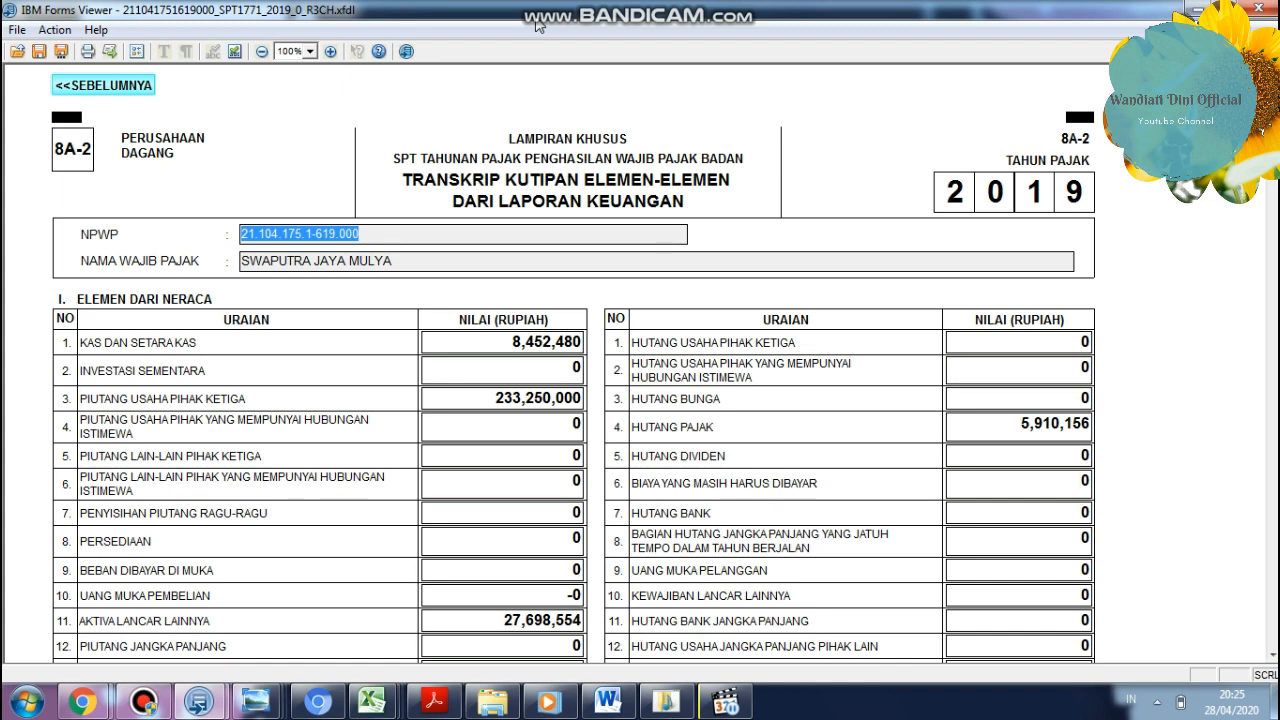
key(Down)
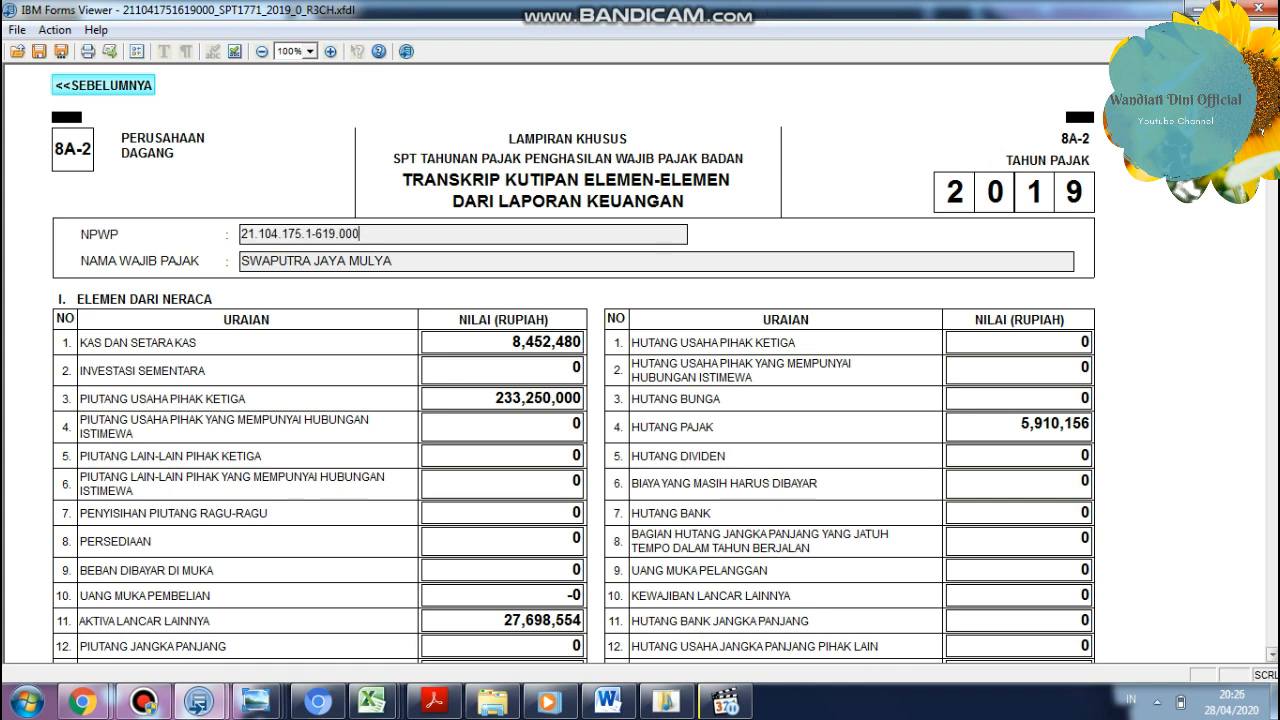
scroll(640, 364, down, 3)
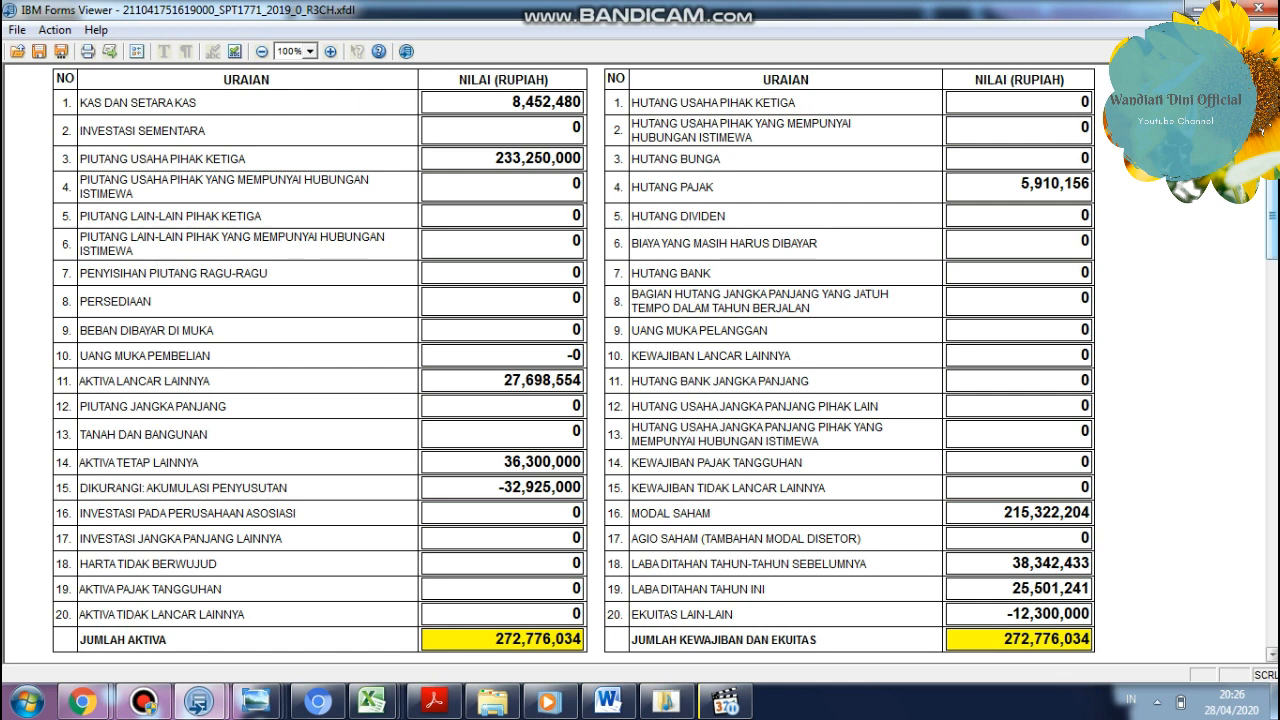
scroll(640, 364, up, 3)
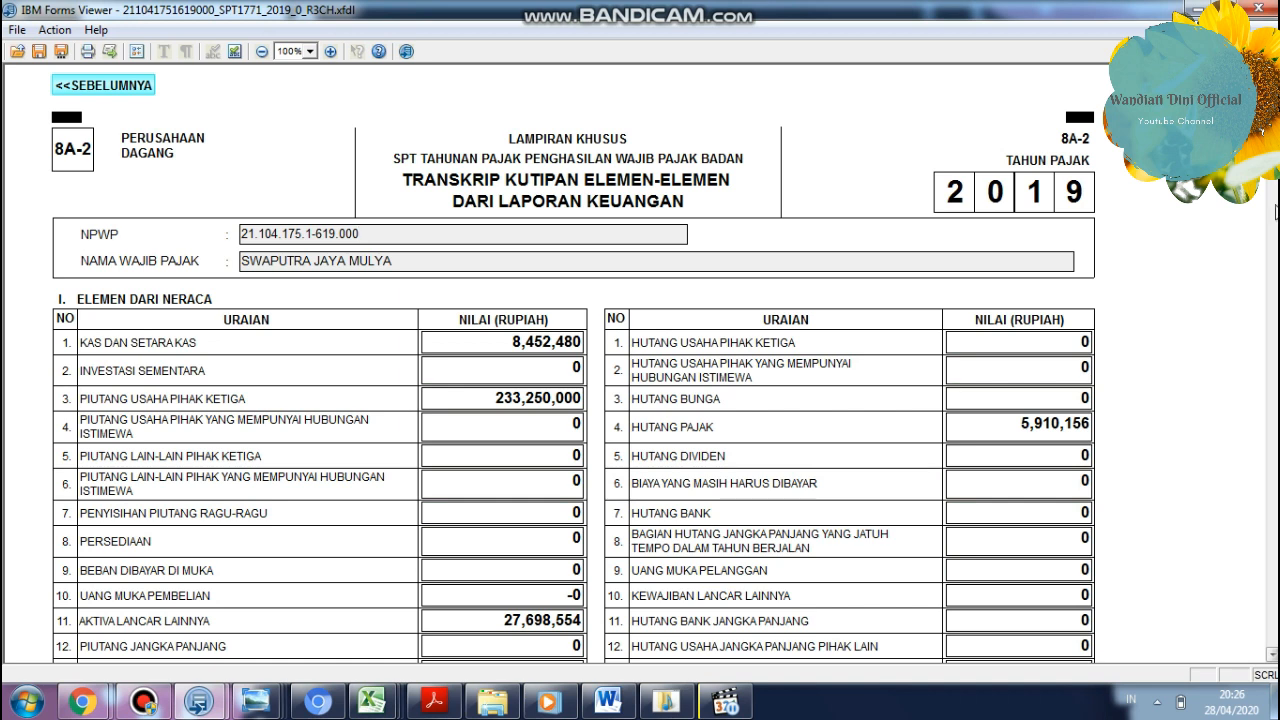
scroll(1274, 208, down, 3)
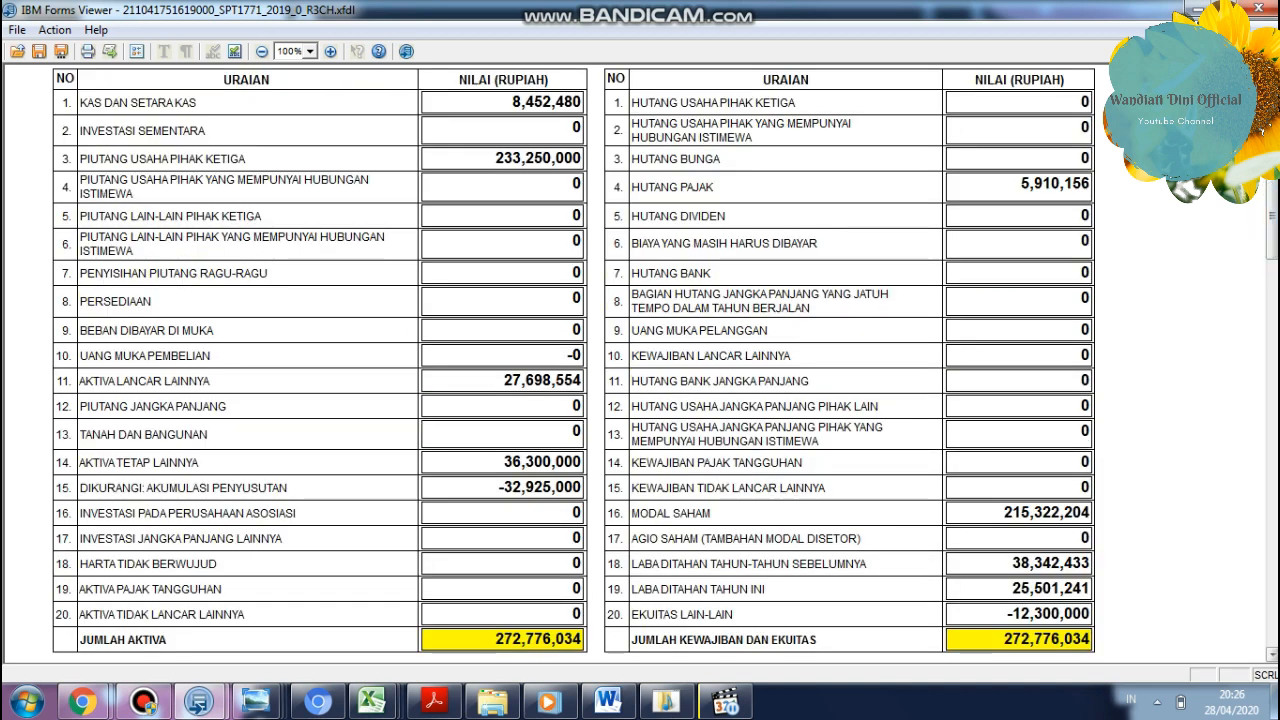
scroll(1272, 274, up, 3)
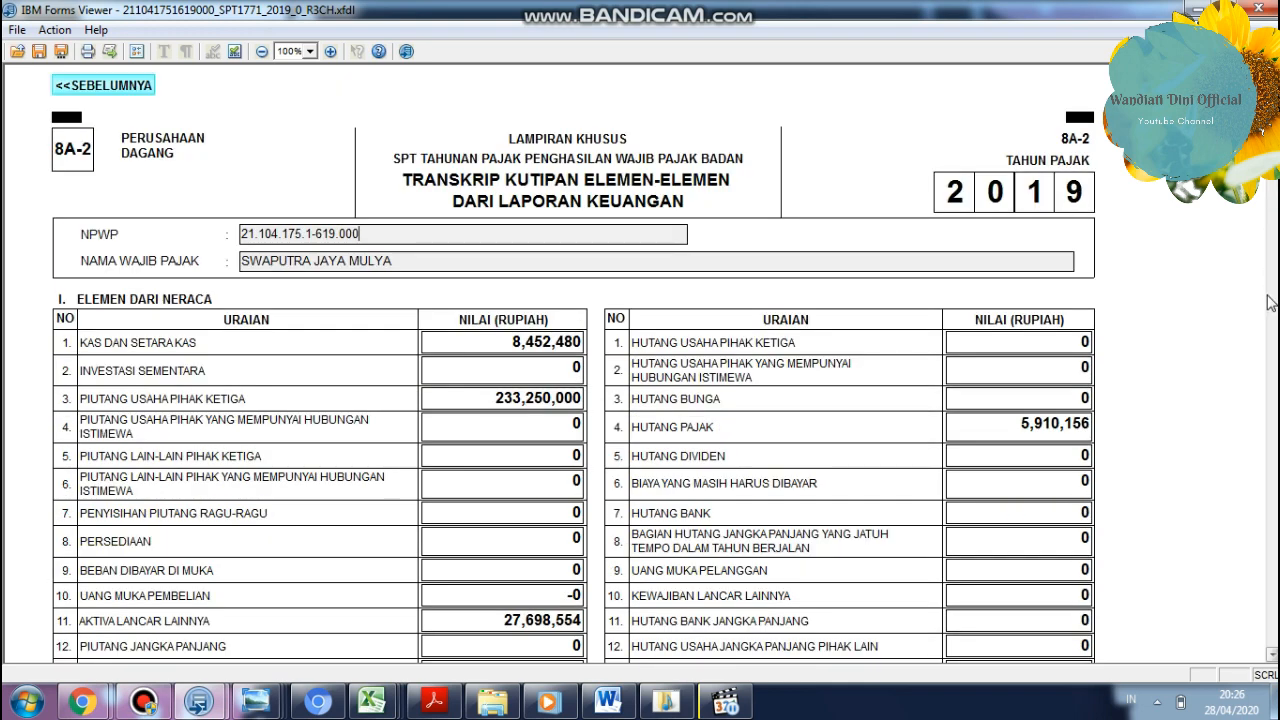
scroll(1272, 274, down, 3)
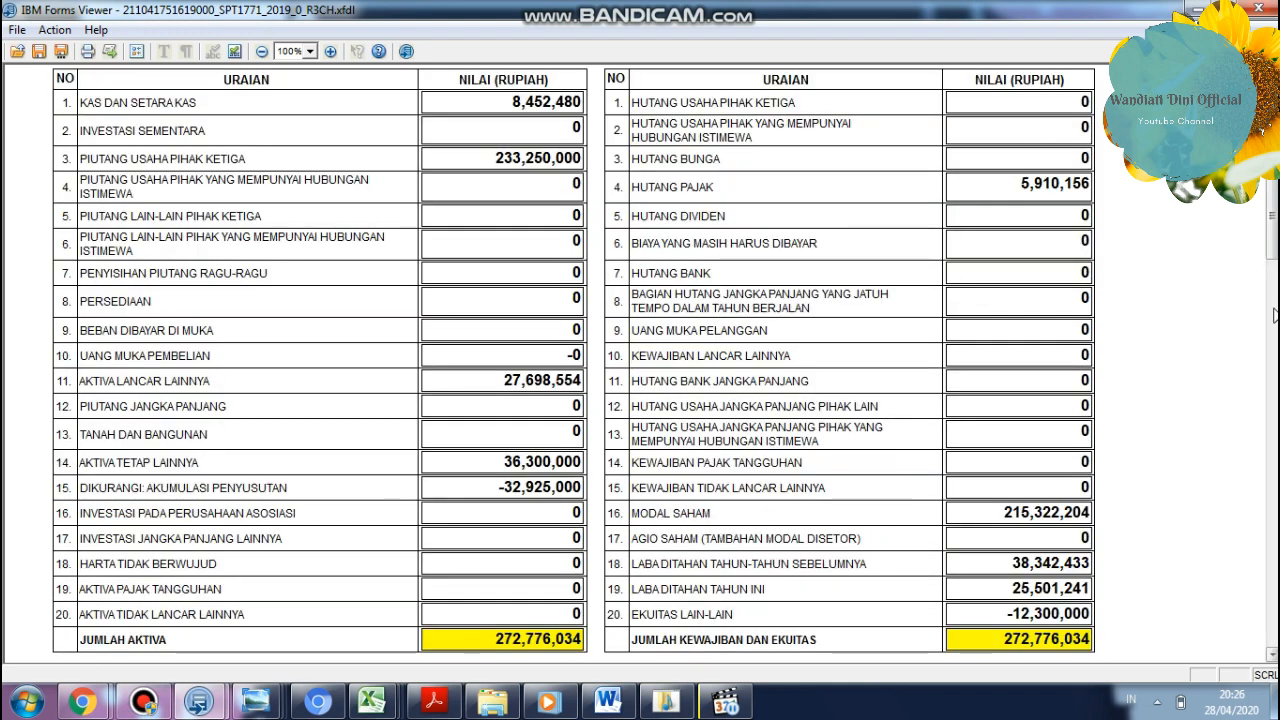
scroll(1274, 316, down, 3)
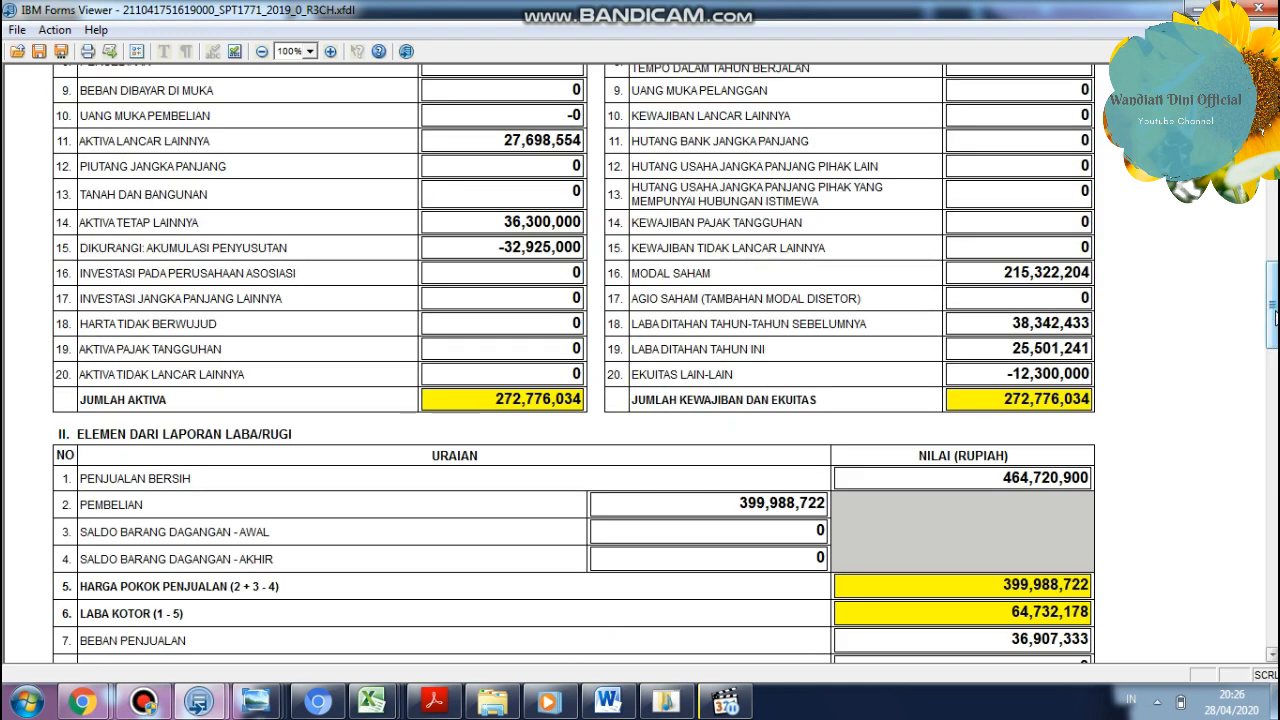
Step: Dismiss the colour-scheme warning and page through 8A-2 Laba/Rugi to 25,501,241 net profit and back
scroll(1274, 378, down, 3)
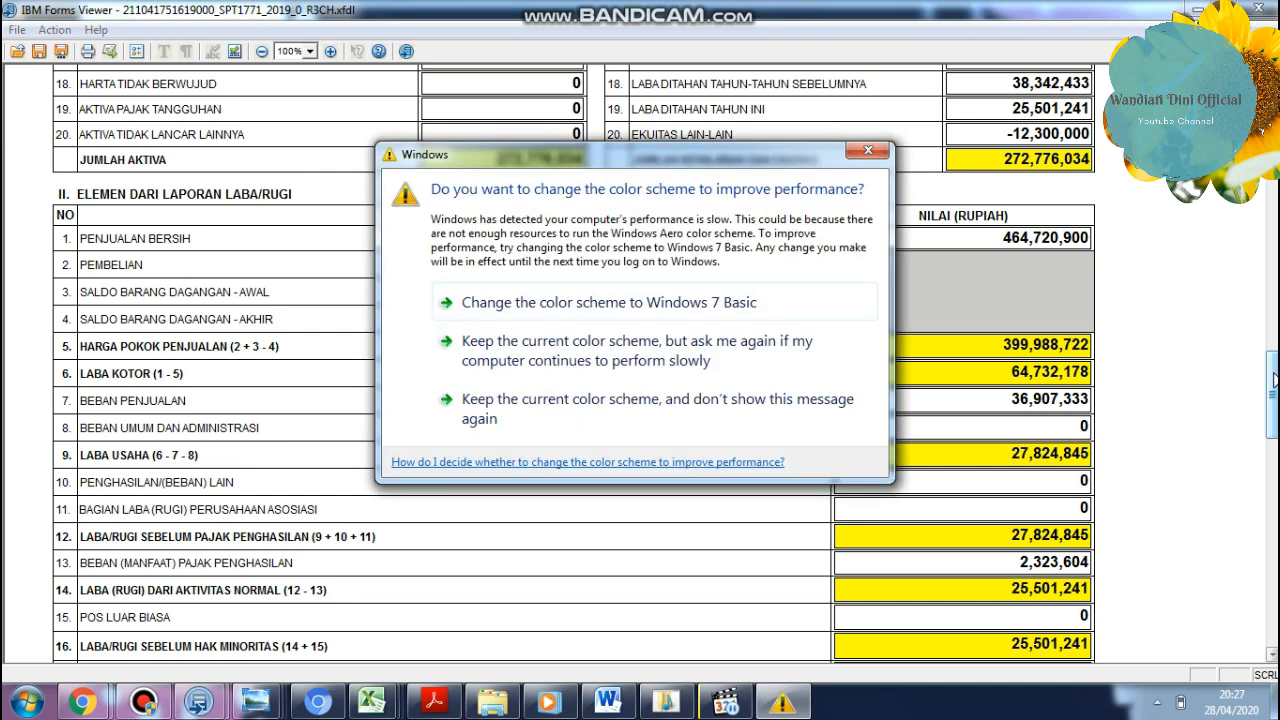
click(868, 150)
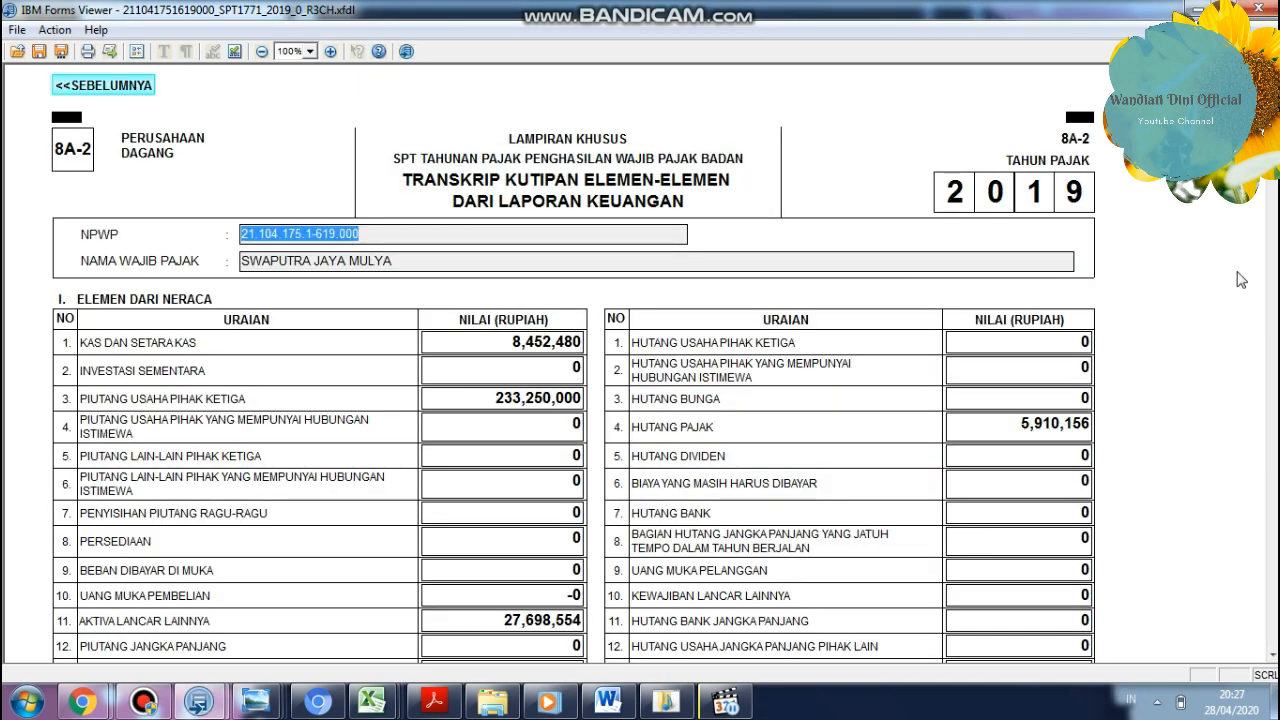
click(1274, 300)
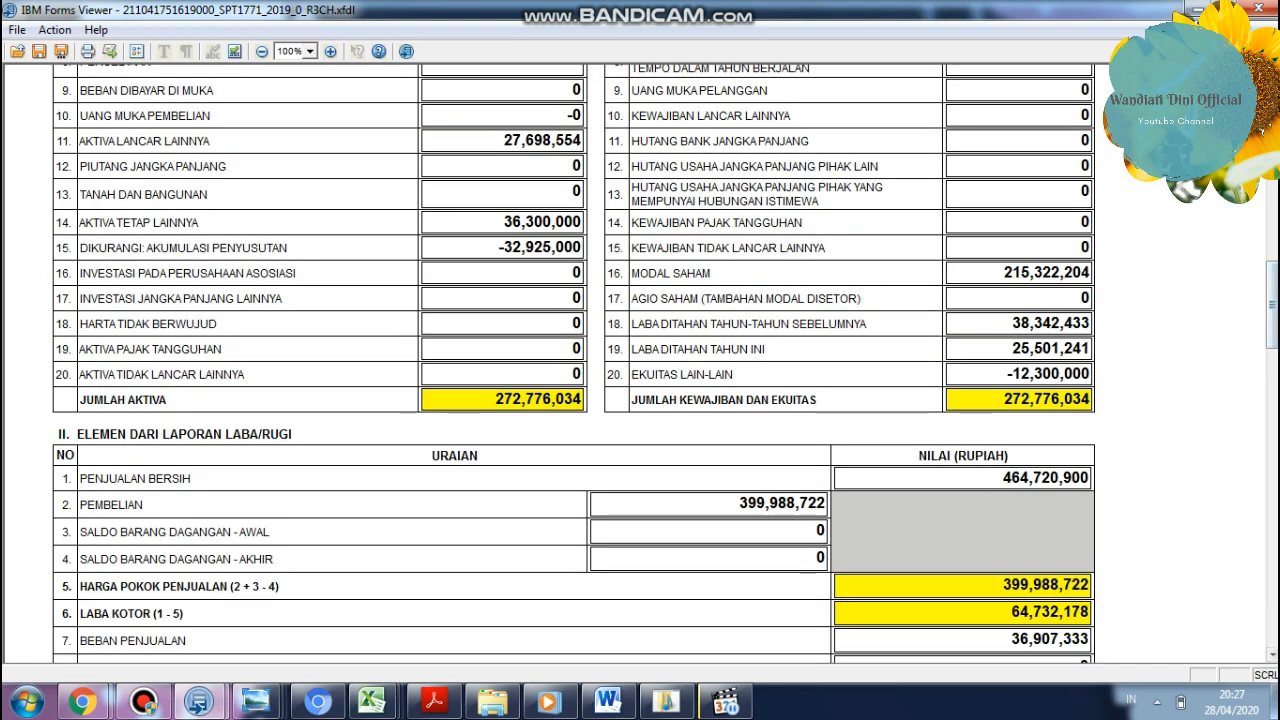
click(1274, 393)
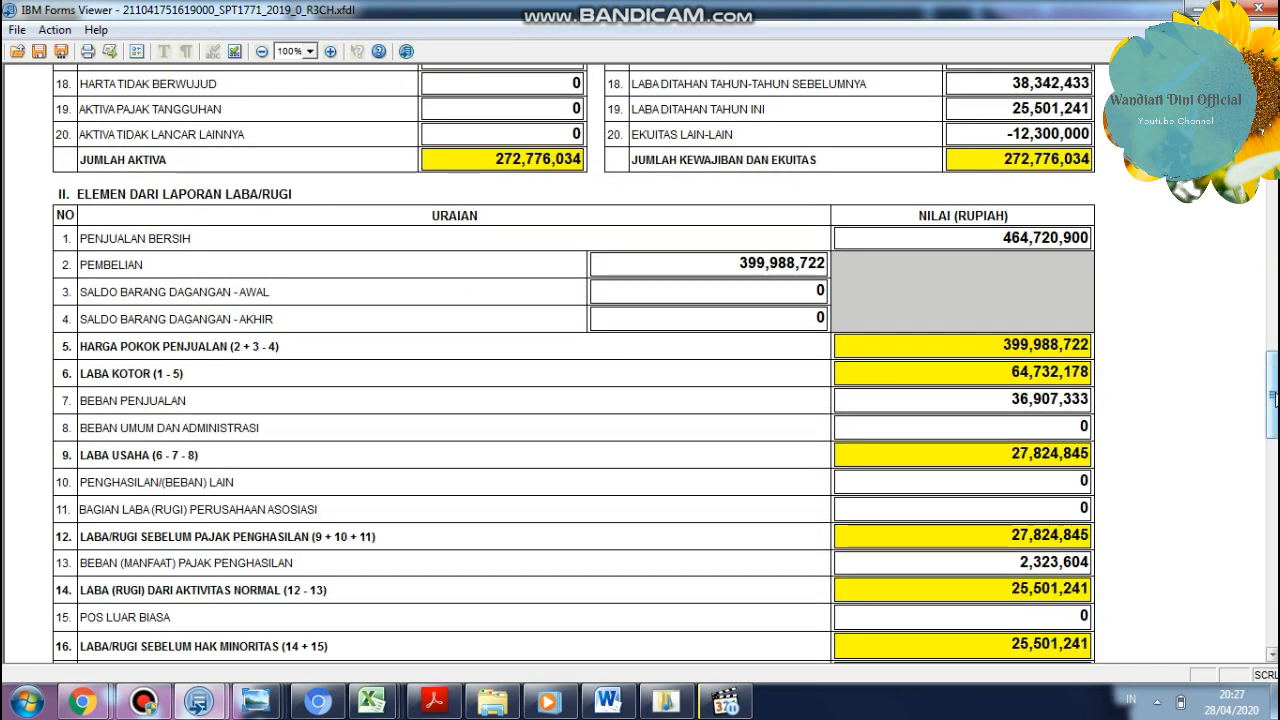
click(1274, 480)
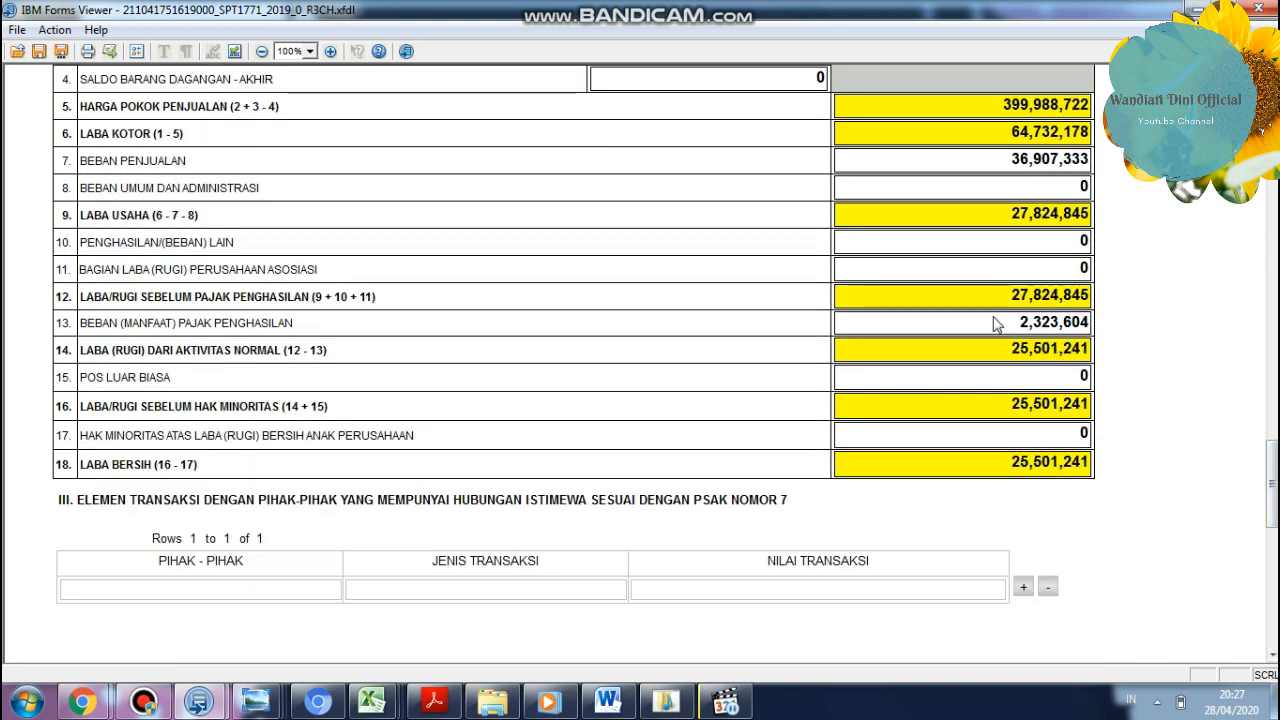
click(1272, 330)
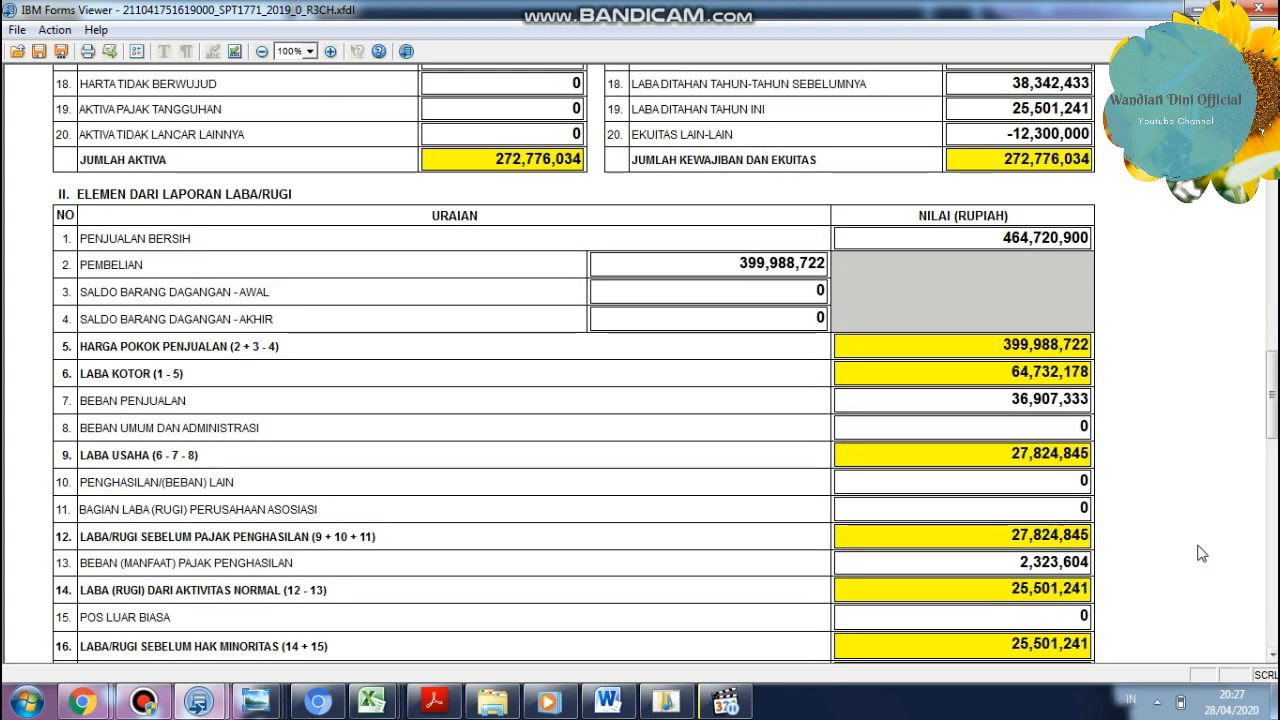
click(1274, 537)
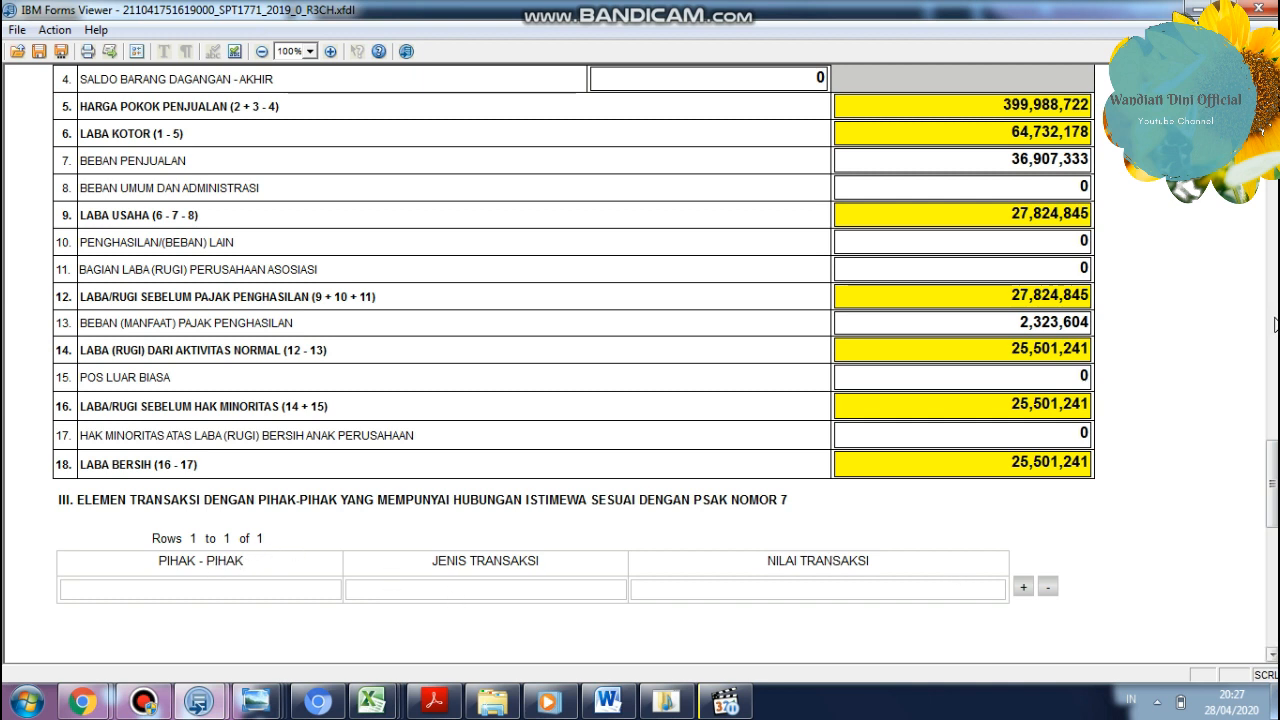
click(1275, 236)
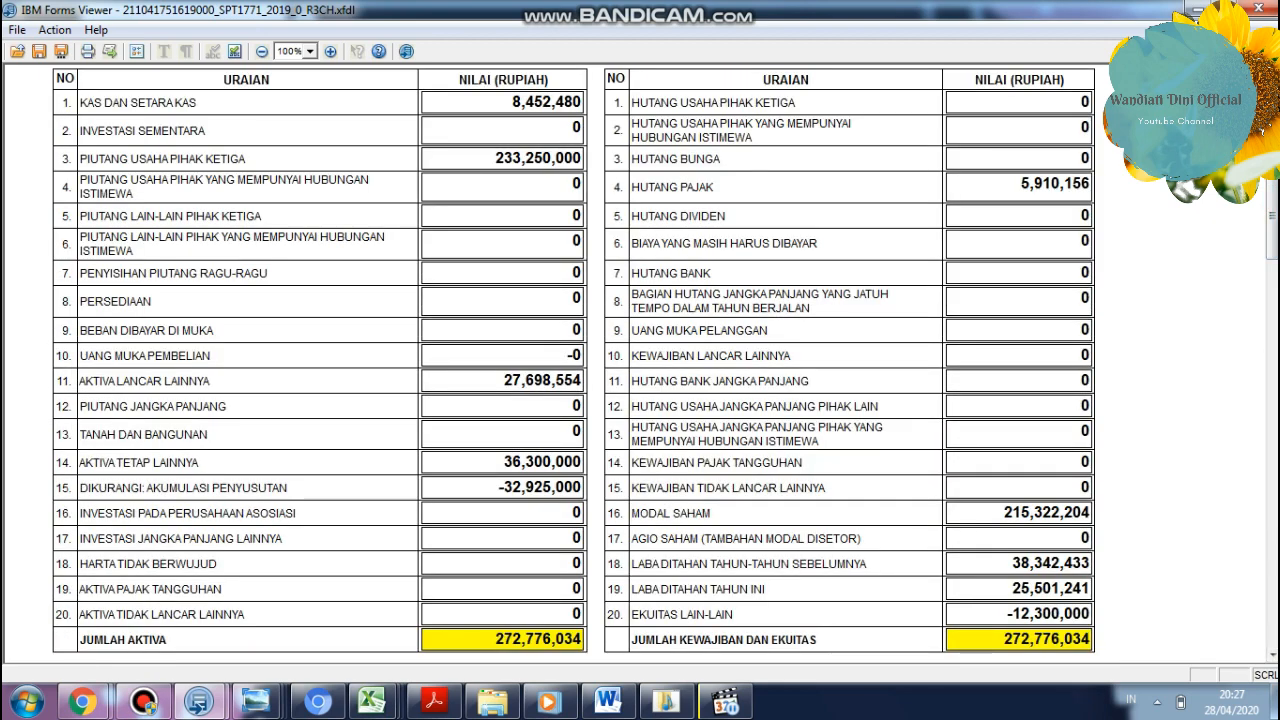
click(1273, 115)
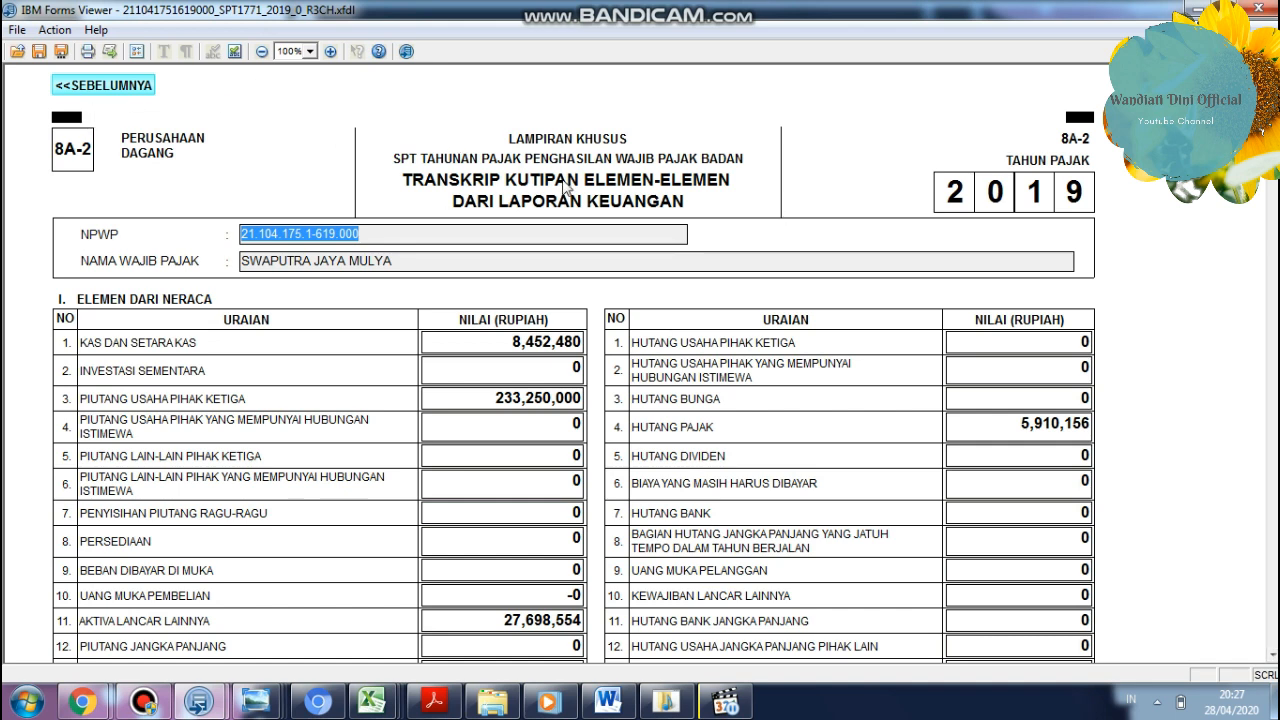
Step: Return to Formulir 1771 page 2 and submit it to reach the attachment upload page
click(118, 91)
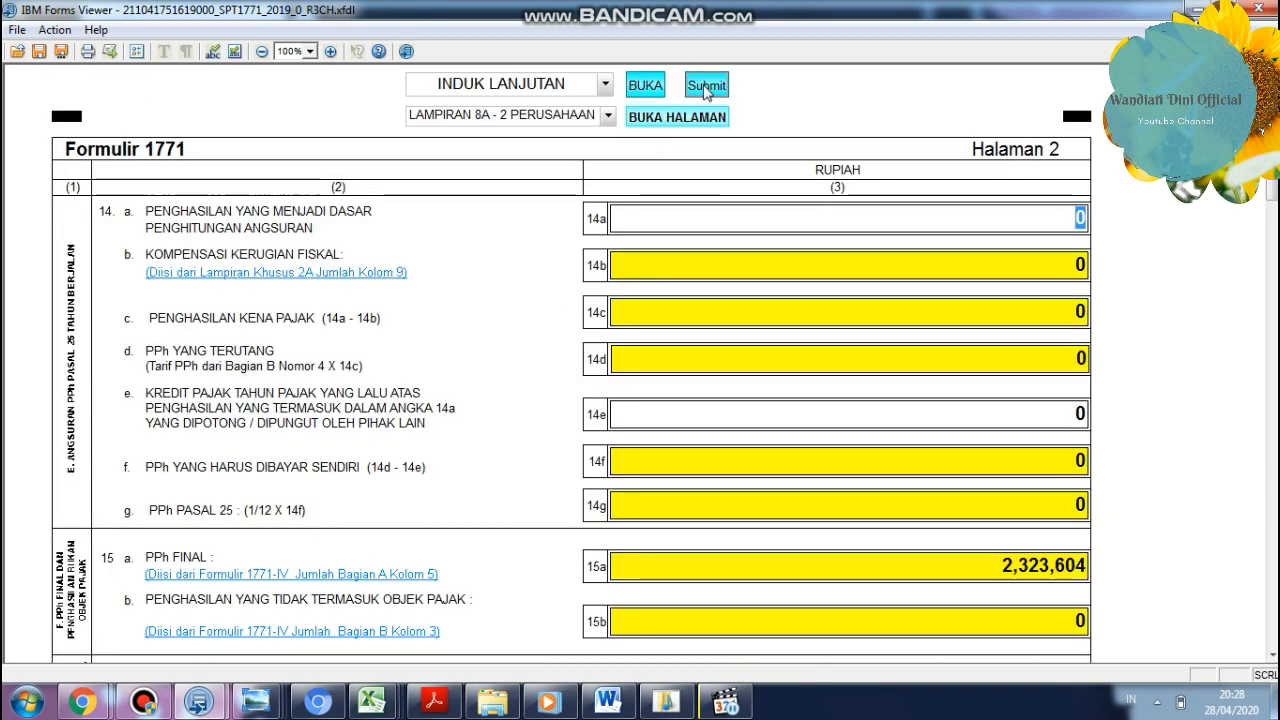
click(706, 87)
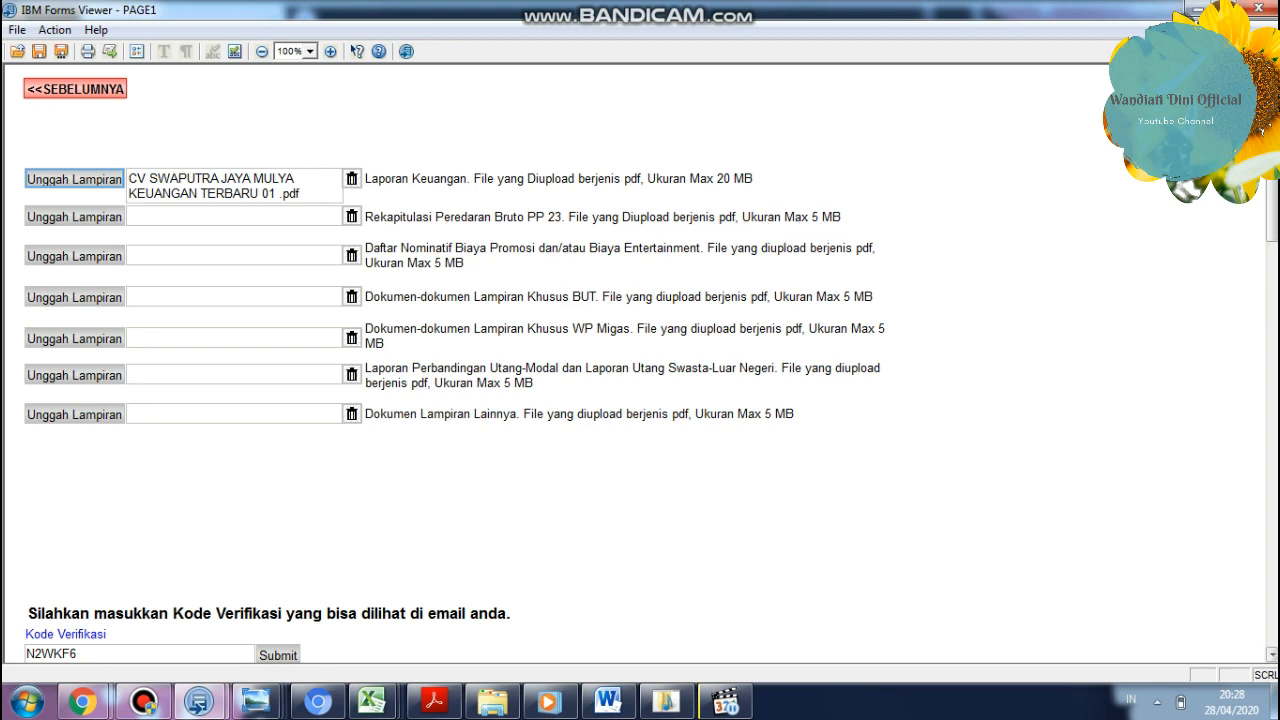
scroll(640, 360, down, 6)
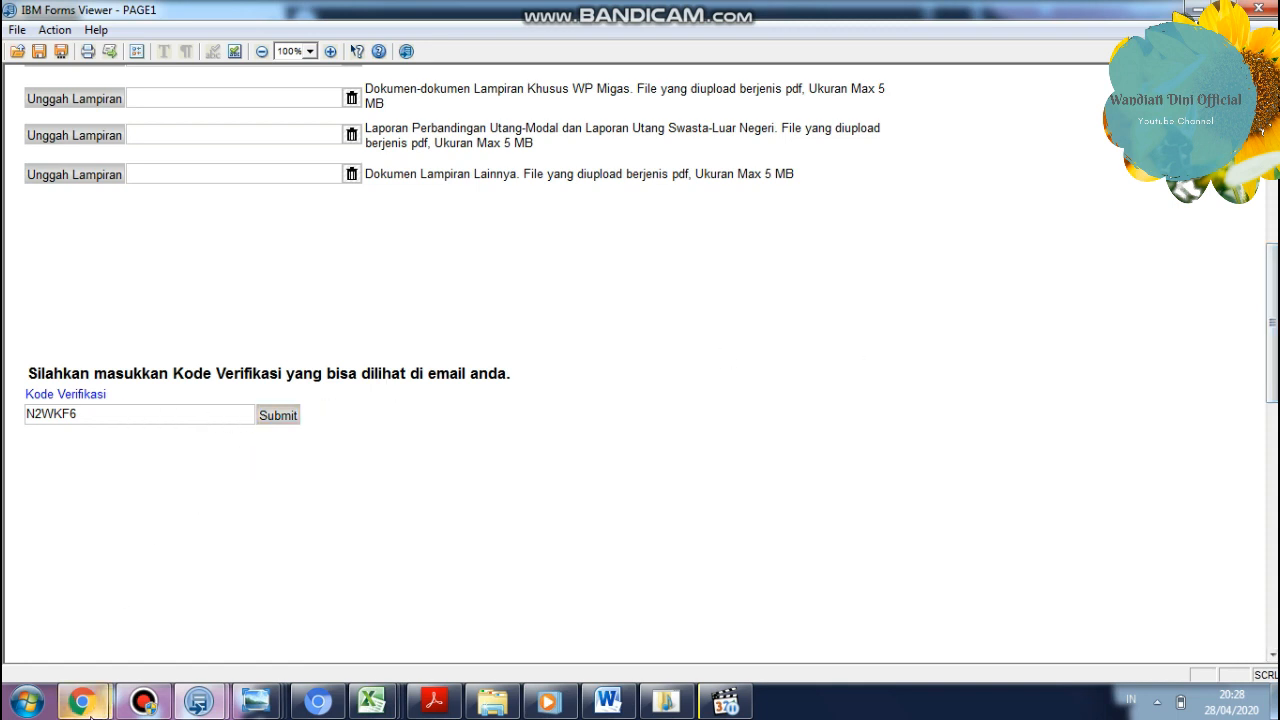
Step: Switch to Chrome and open the [E-Form] Kode Verifikasi email tab
mouse_move(90, 713)
mouse_move(199, 640)
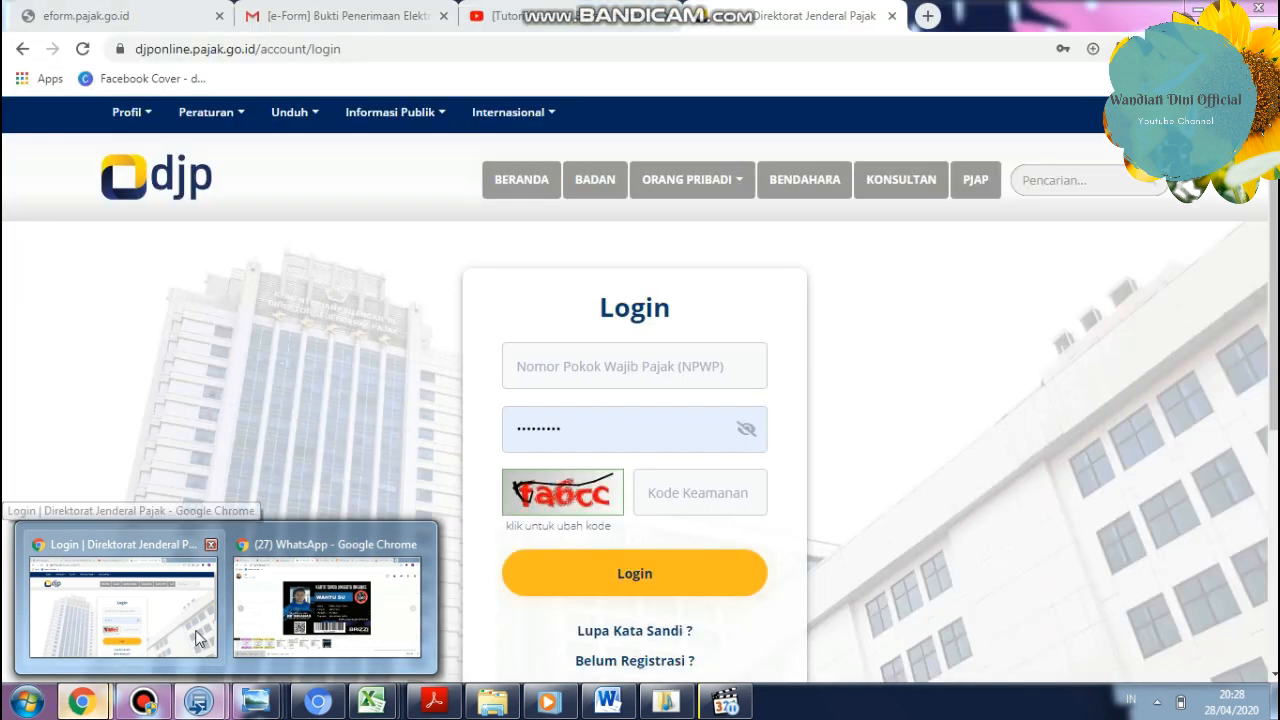
click(199, 640)
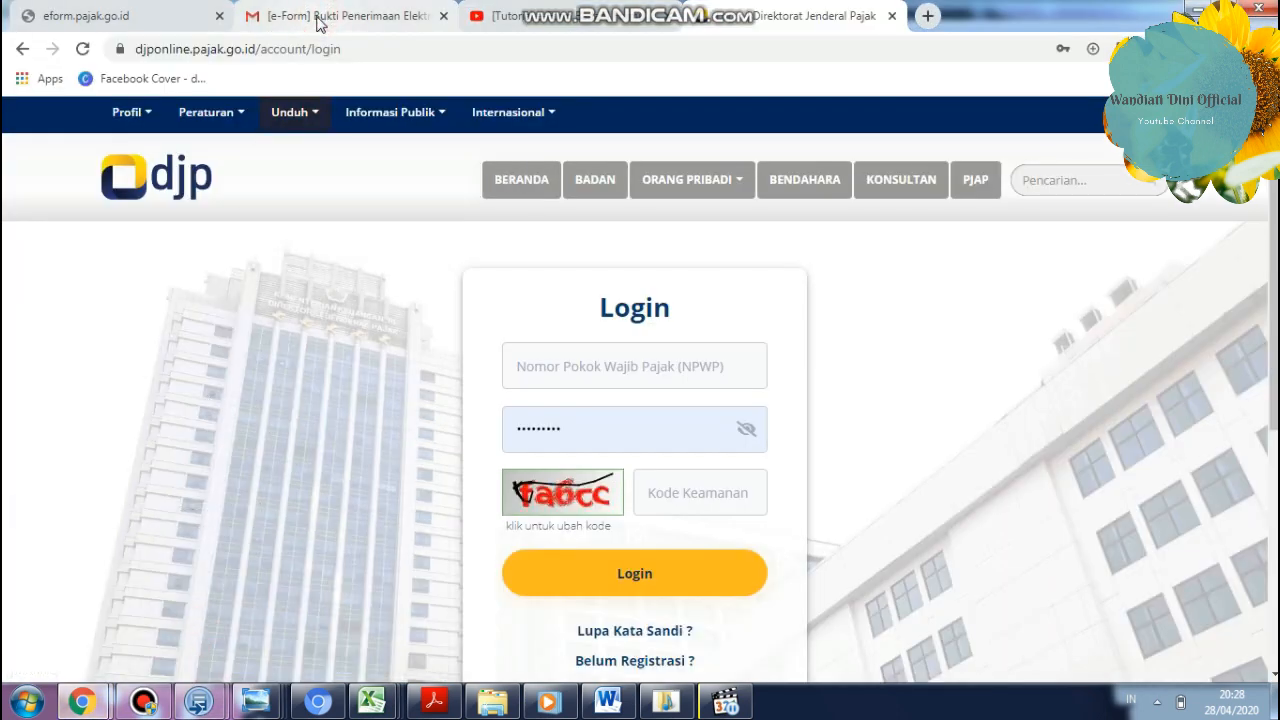
click(371, 20)
Step: Select the verification code in the email body so it can be copied
click(448, 396)
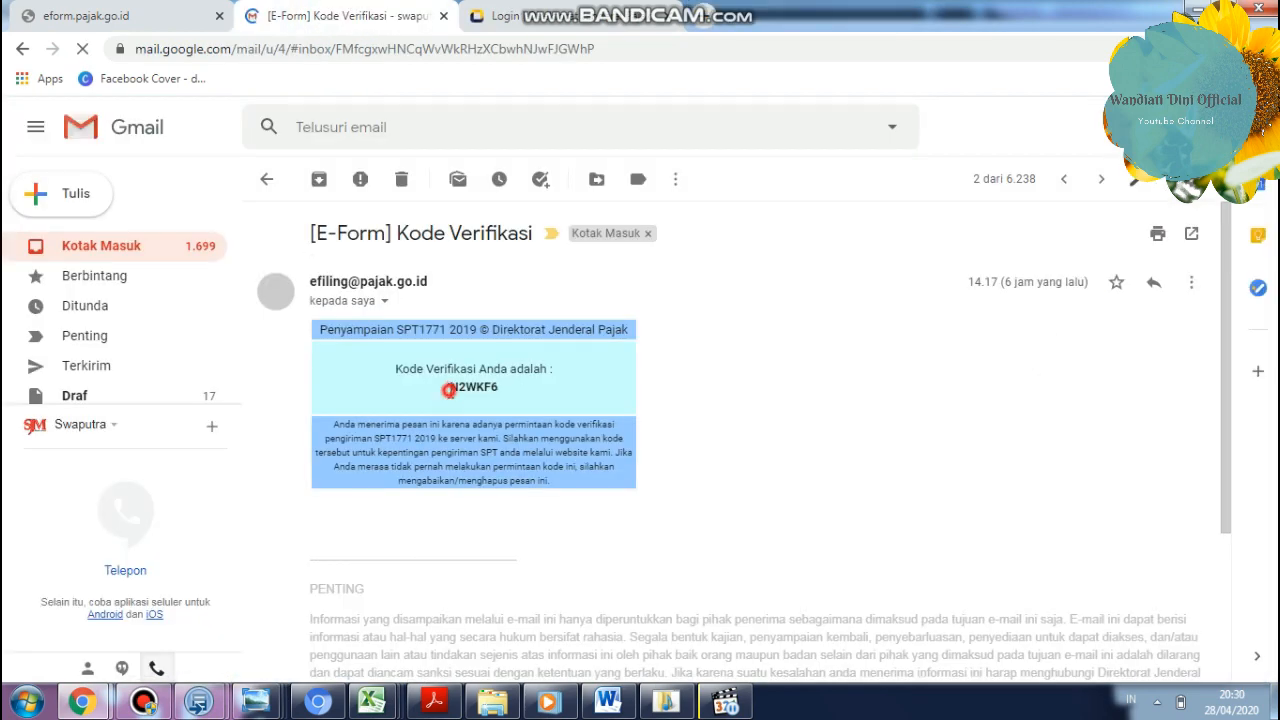
drag(501, 387, 447, 390)
click(496, 385)
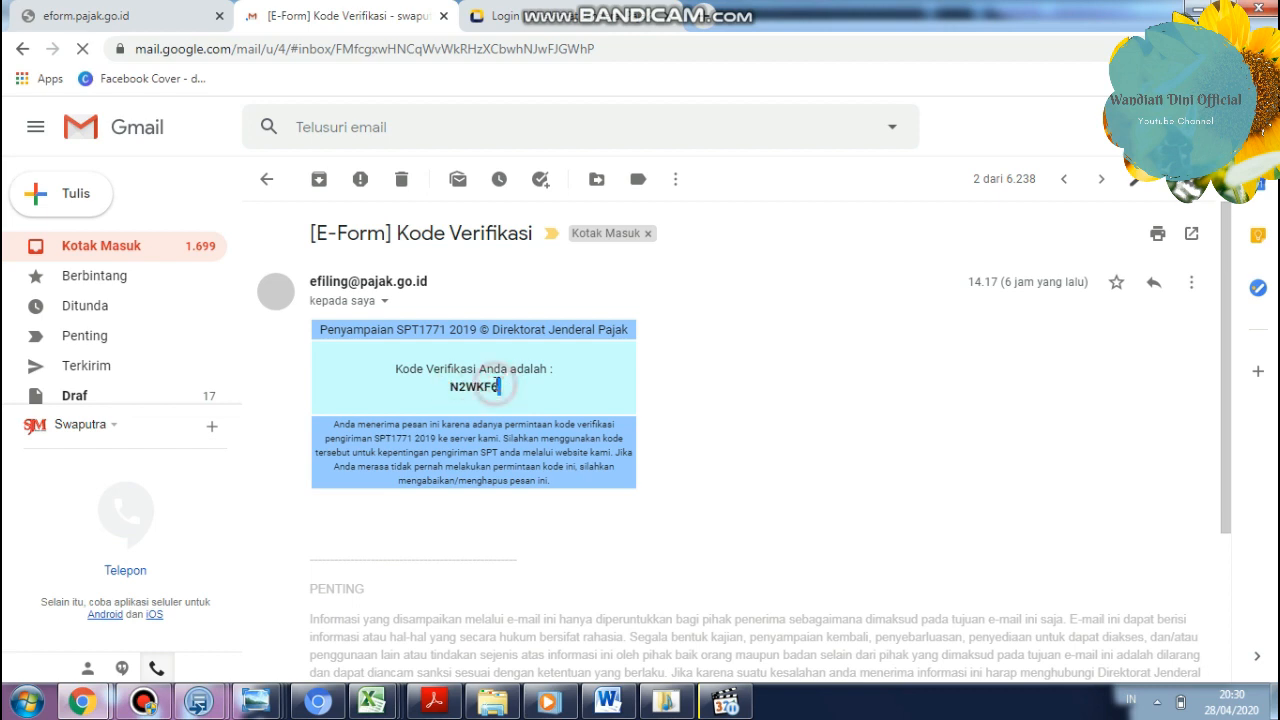
click(497, 387)
click(445, 385)
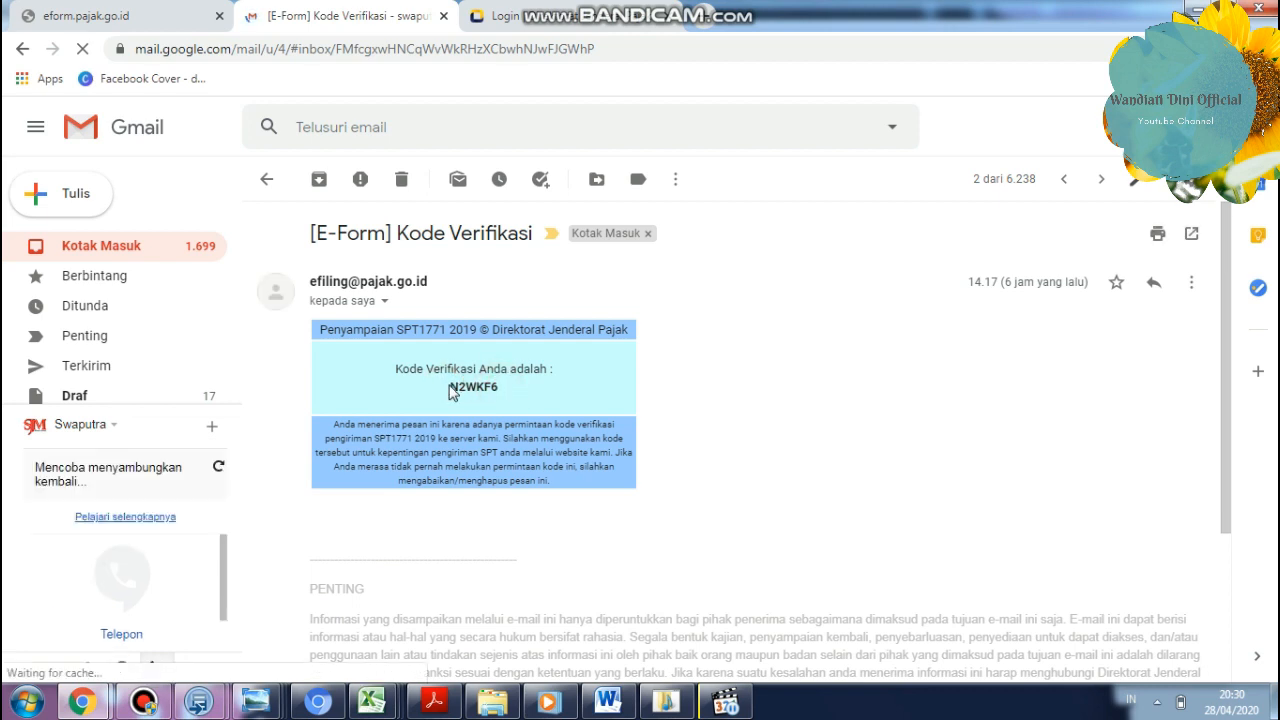
click(453, 388)
drag(450, 387, 503, 392)
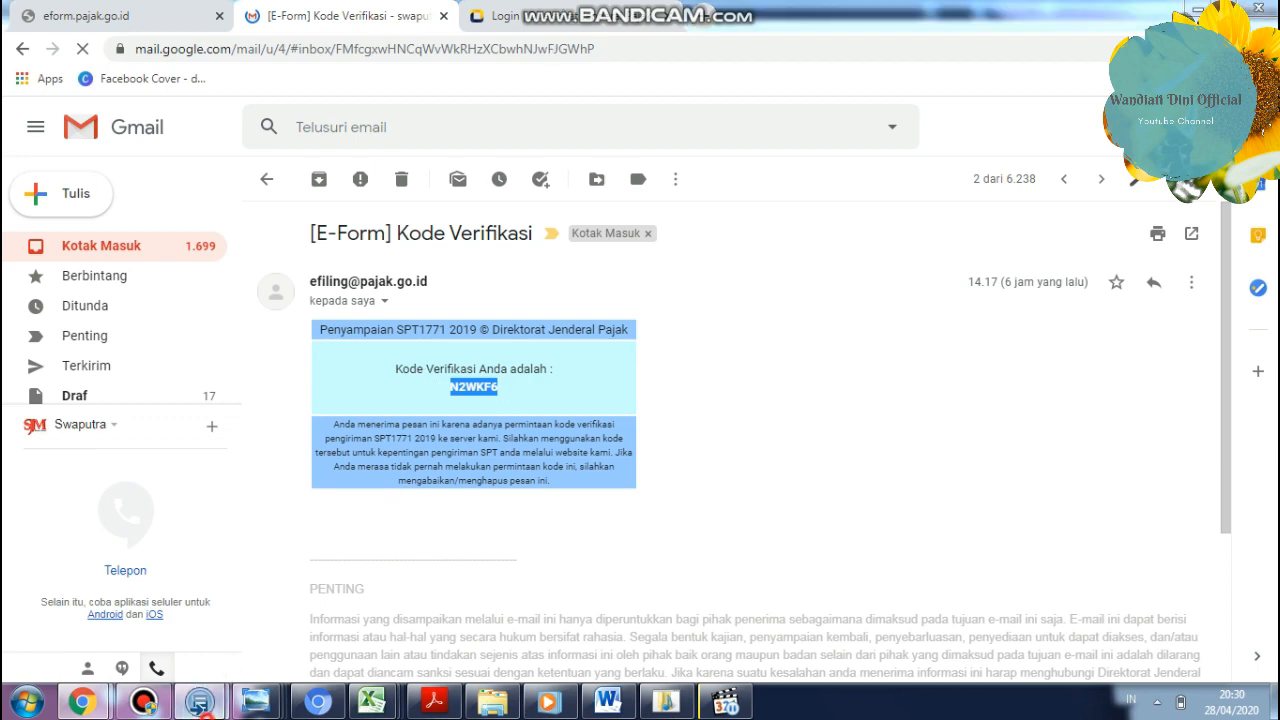
Step: Back in Forms Viewer, submit the return, dismiss the connection error and resubmit
mouse_move(214, 709)
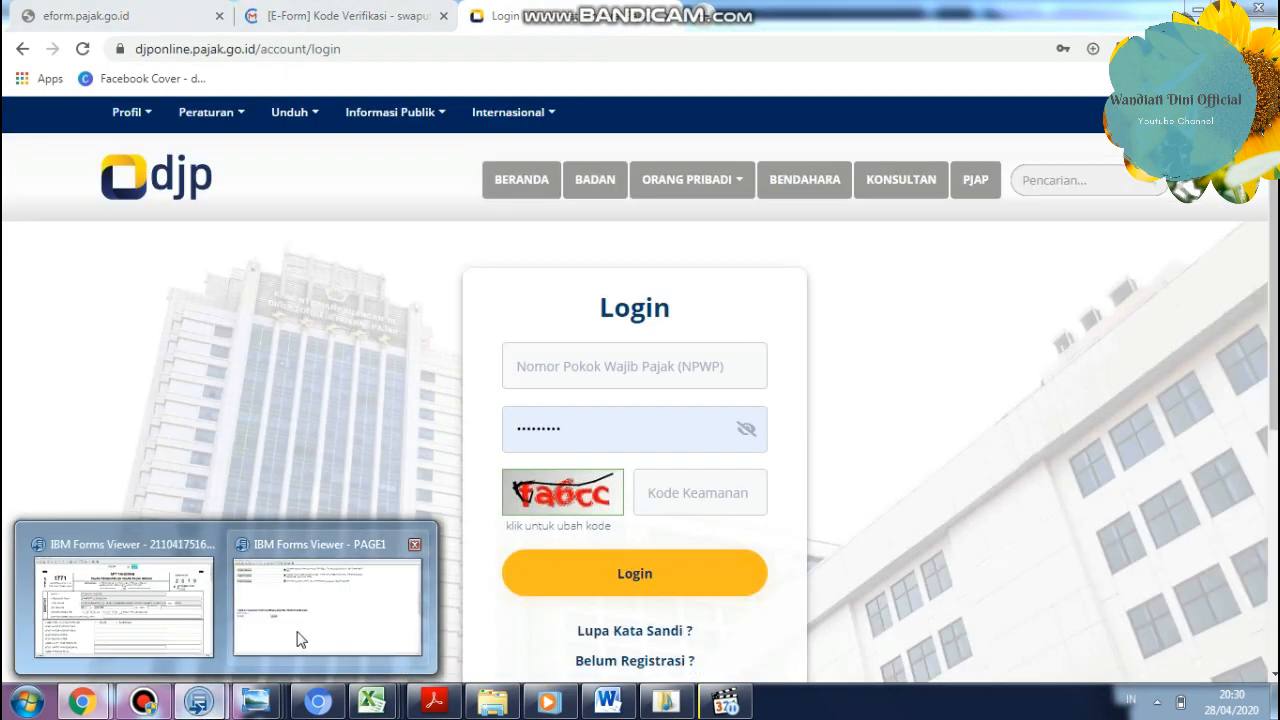
click(297, 633)
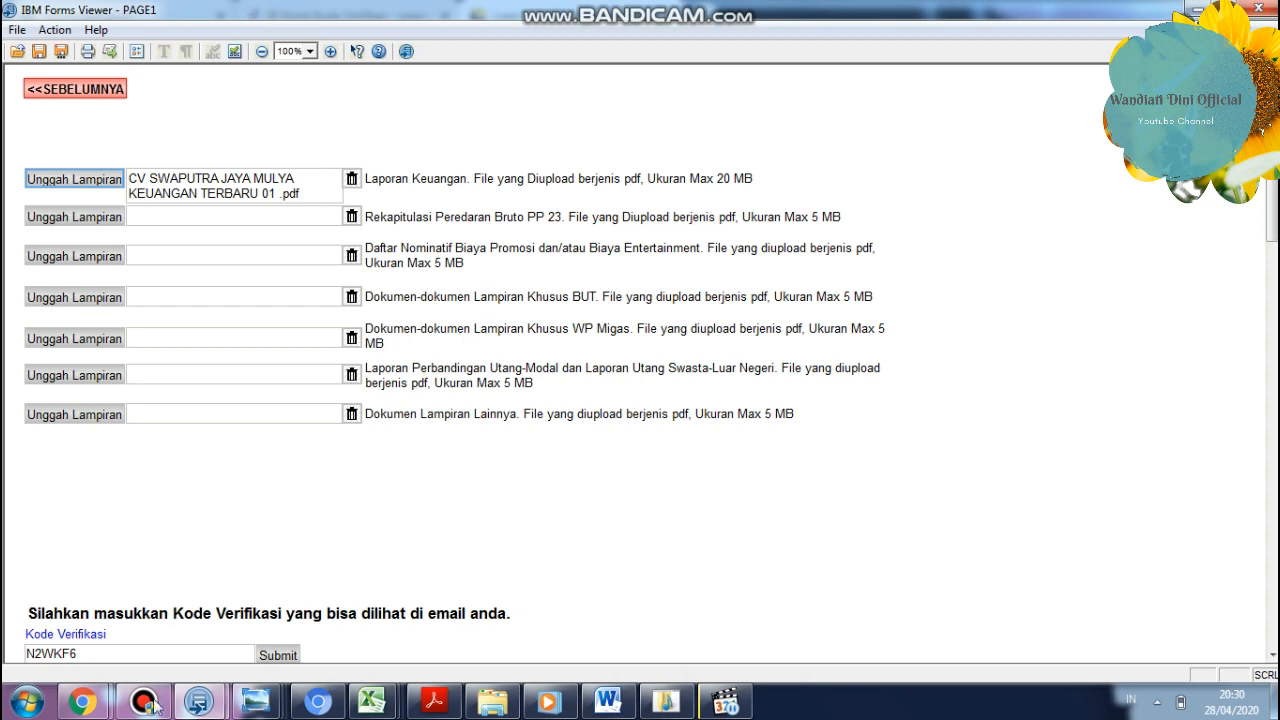
scroll(200, 660, down, 1)
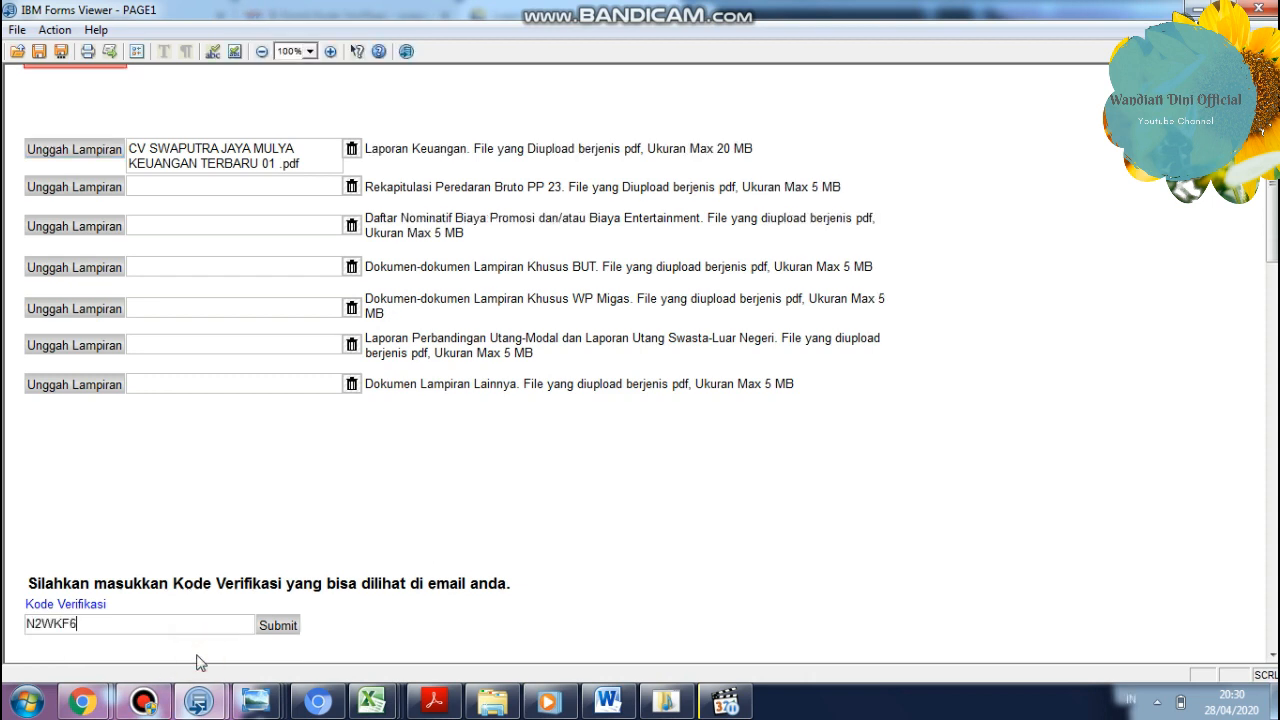
click(274, 630)
click(279, 627)
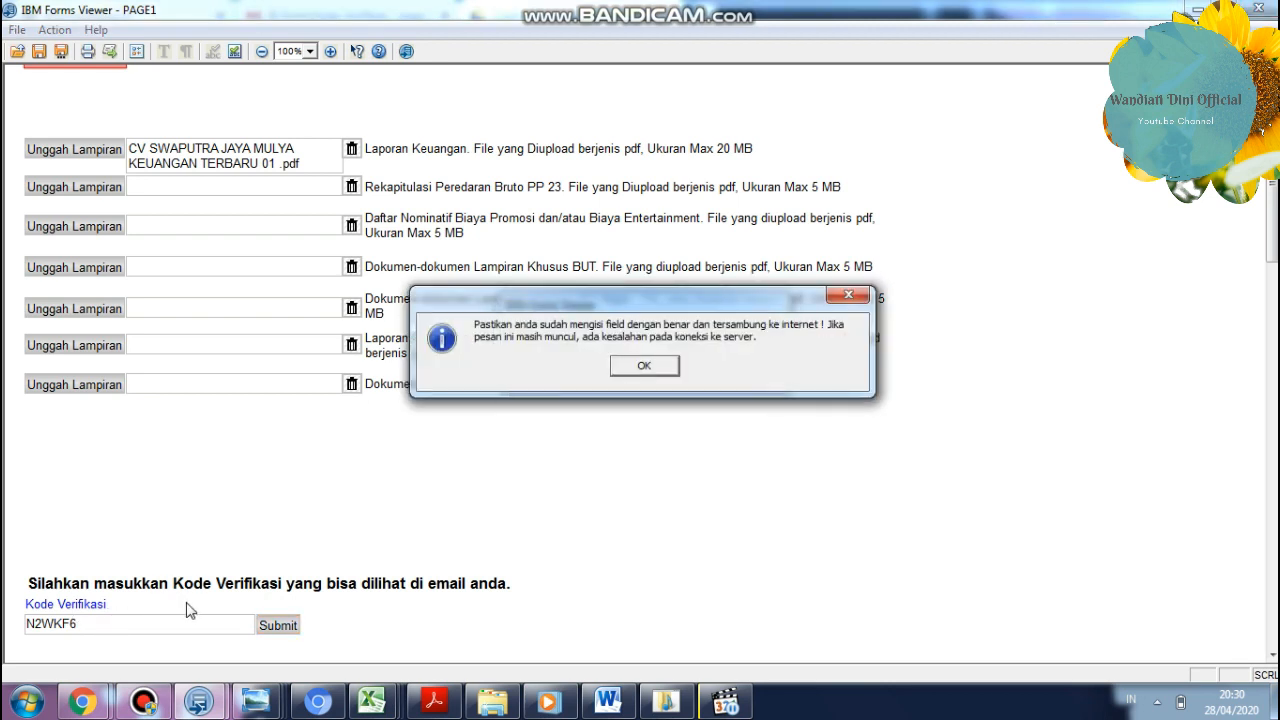
click(637, 369)
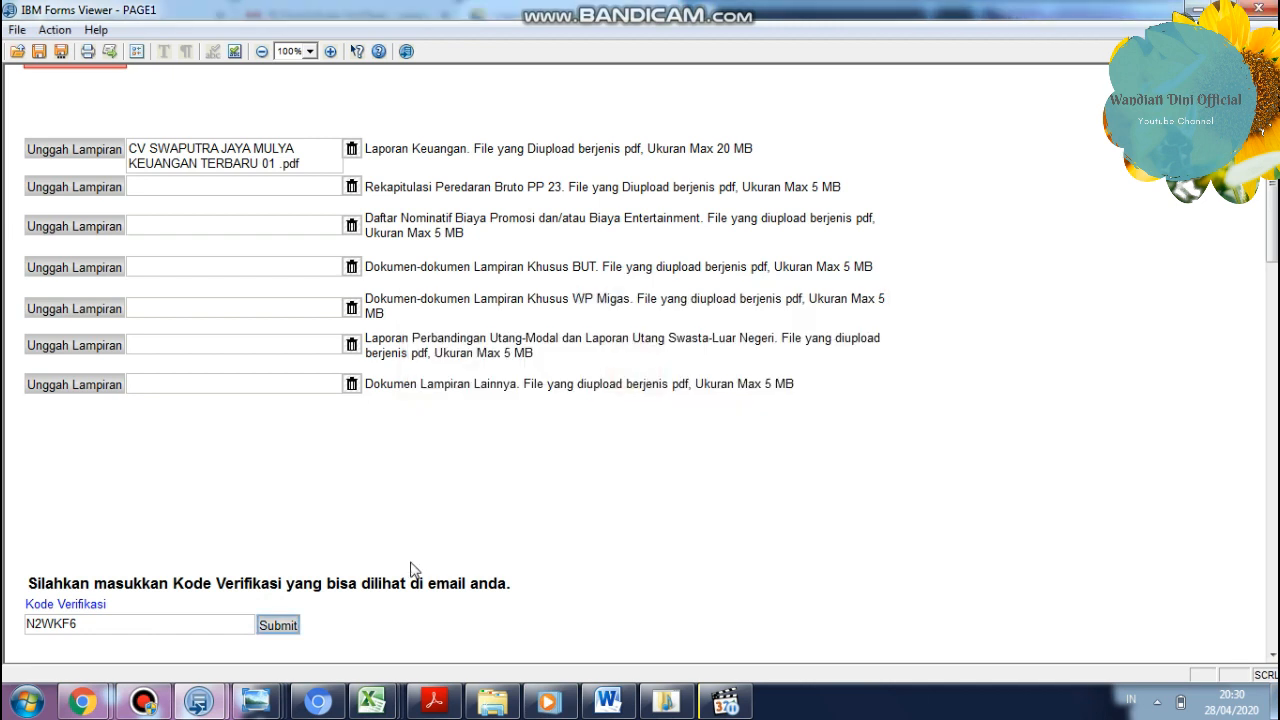
click(287, 627)
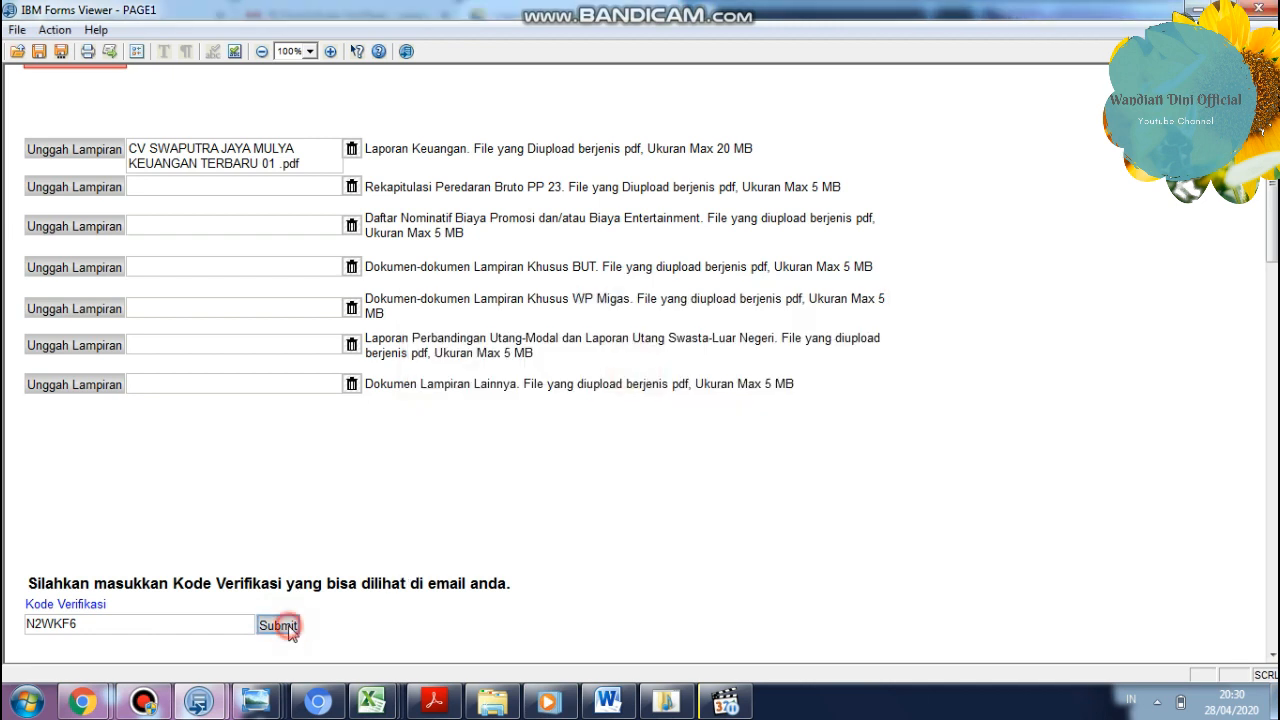
click(1159, 703)
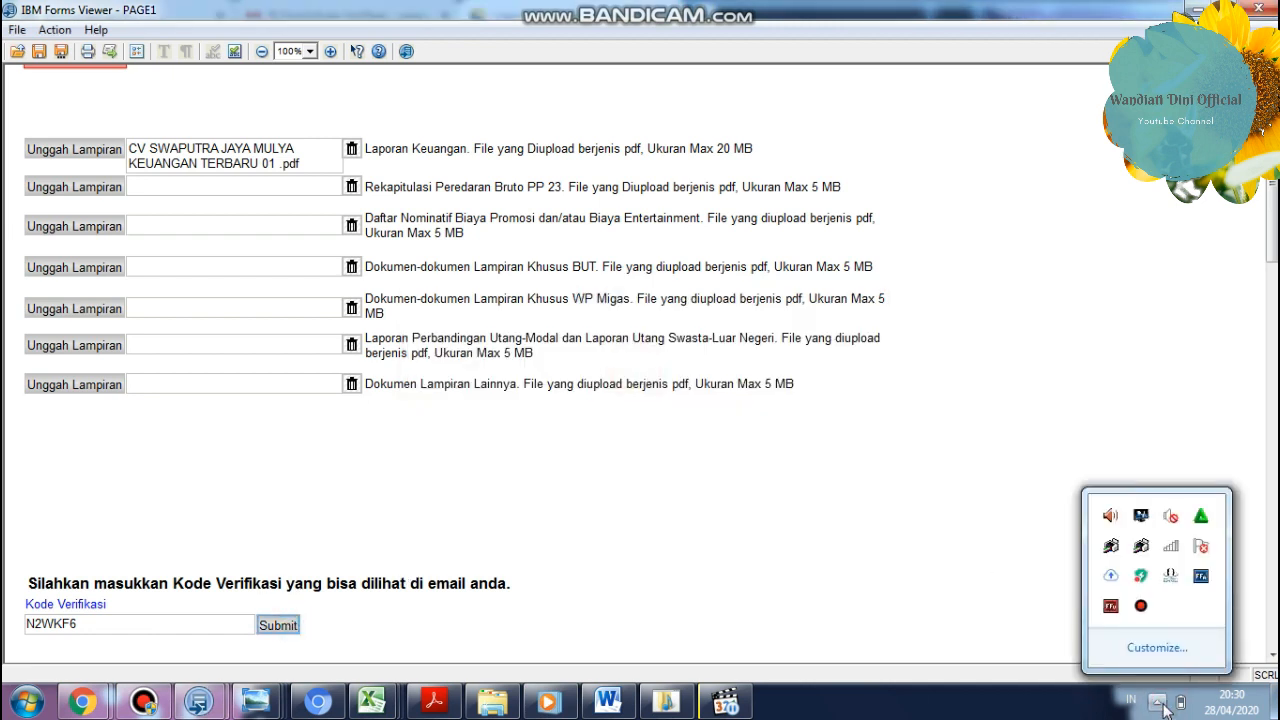
click(1018, 589)
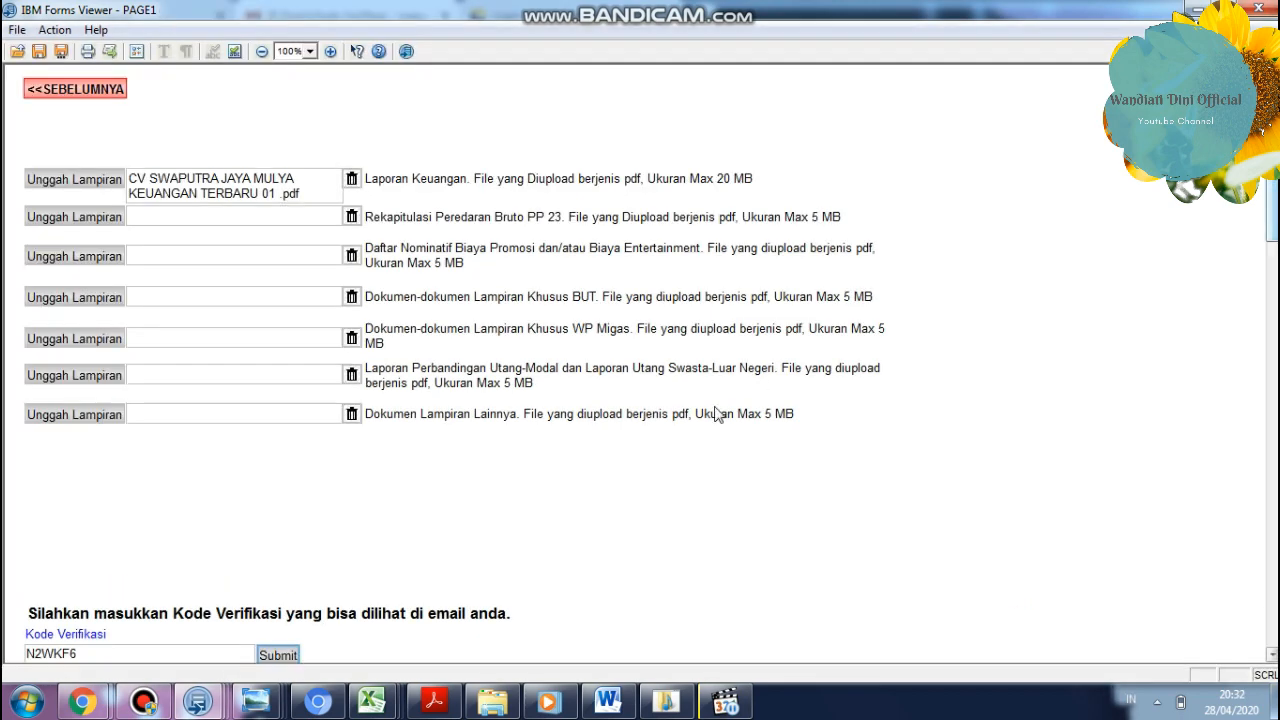
Step: In the Gmail window's inbox, open the top efiling '[e-Form] Bukti Penerimaan Elektronik' receipt message
click(82, 702)
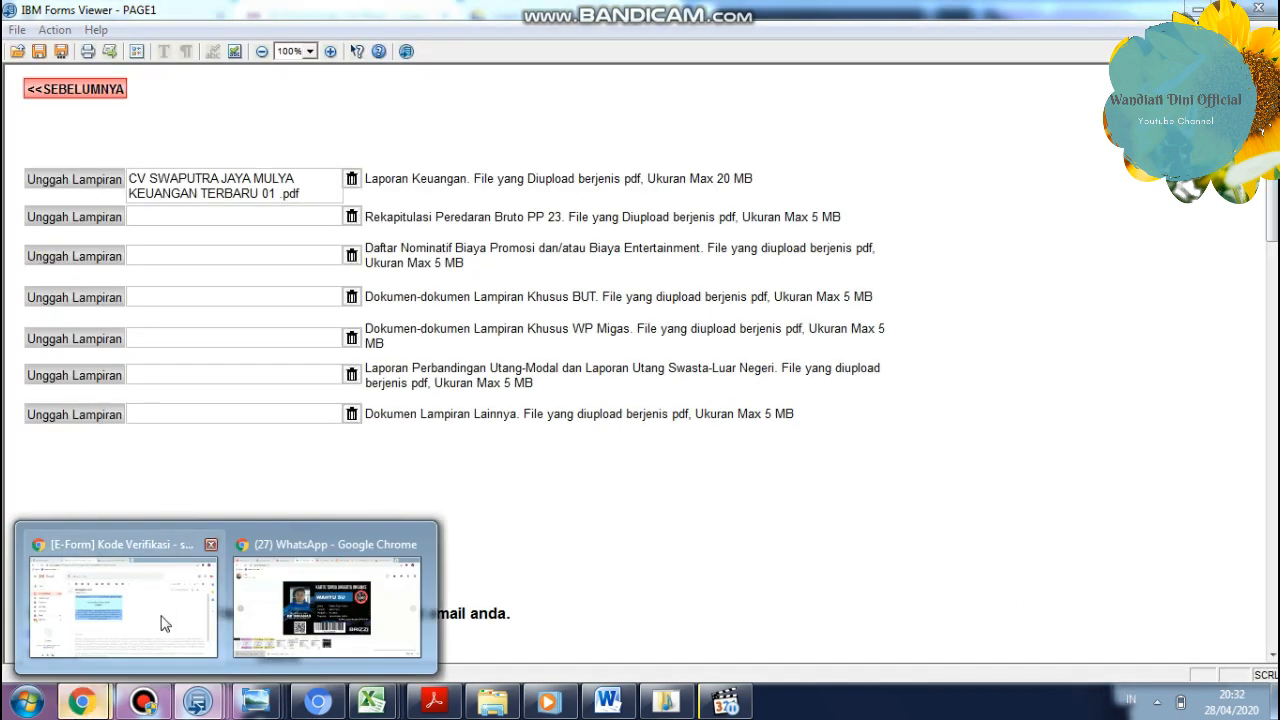
click(165, 624)
click(157, 250)
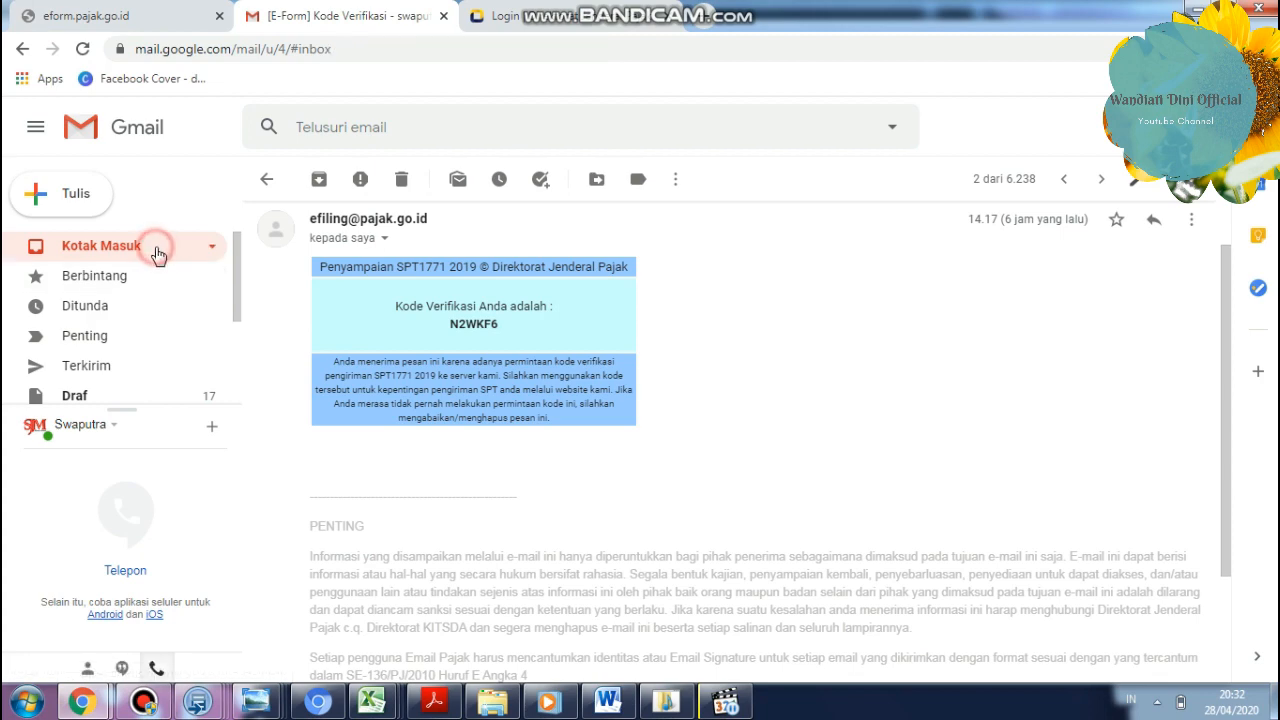
click(553, 276)
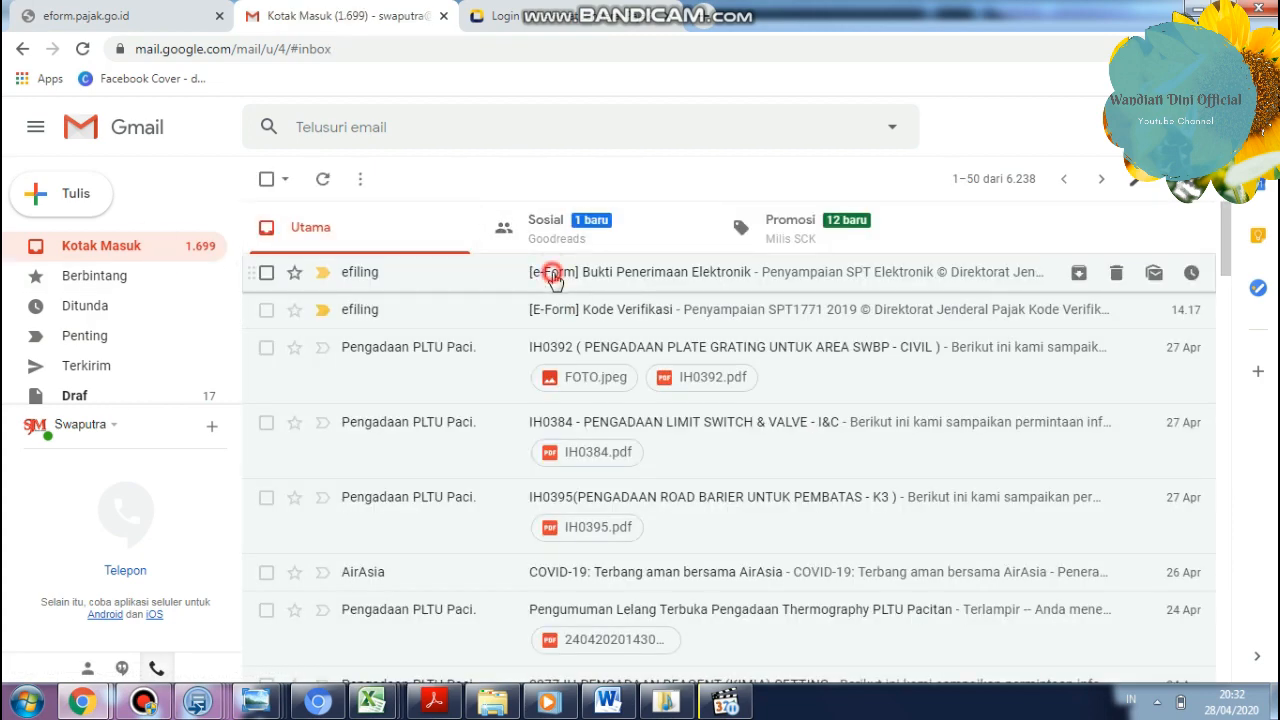